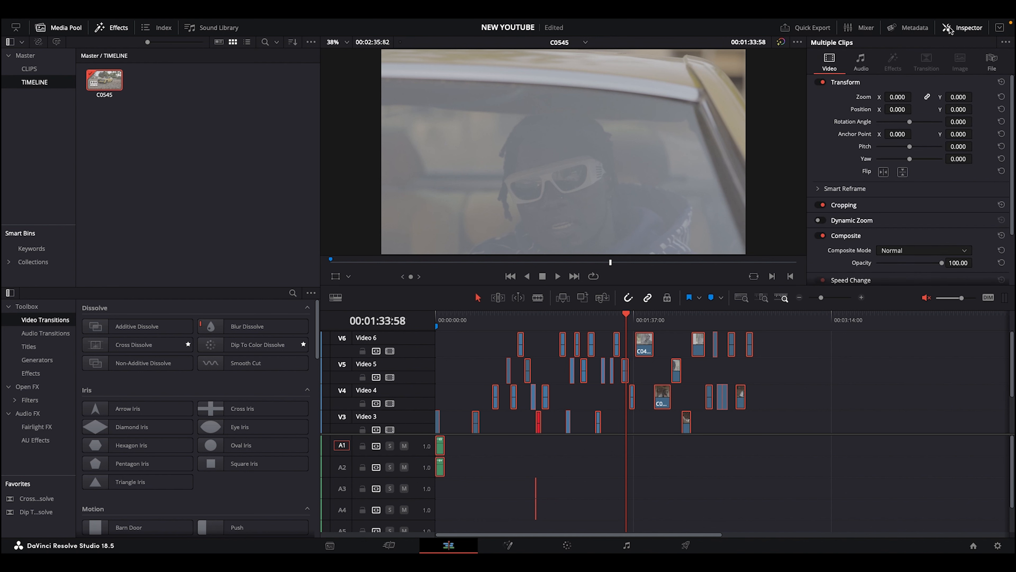
- Reset the zoom of clip C0513.MP4 on the Video 6 track to 1.000
{"action": "left_click", "coordinate": [709, 392]}
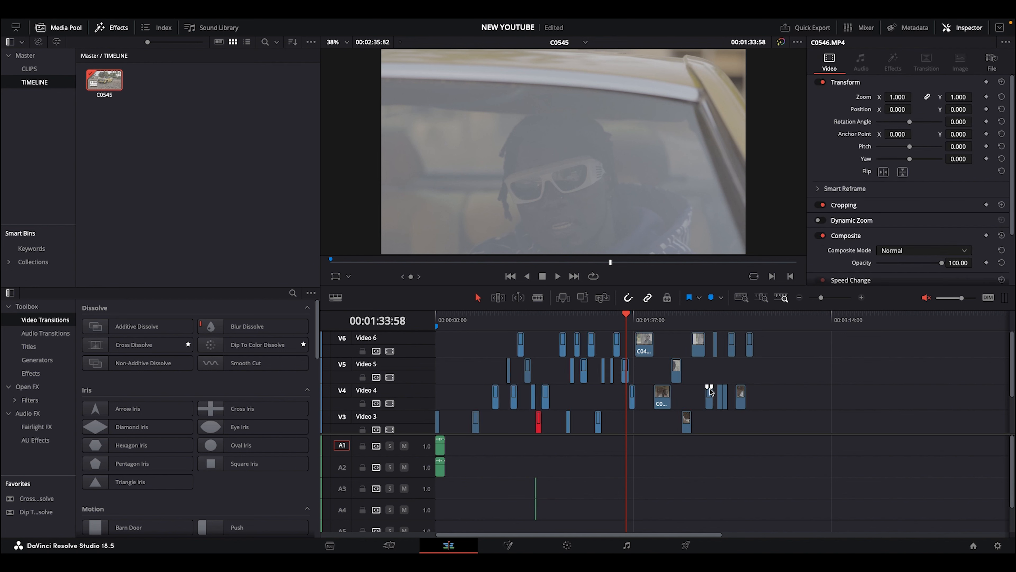
{"action": "left_click", "coordinate": [653, 329]}
{"action": "left_click", "coordinate": [650, 338]}
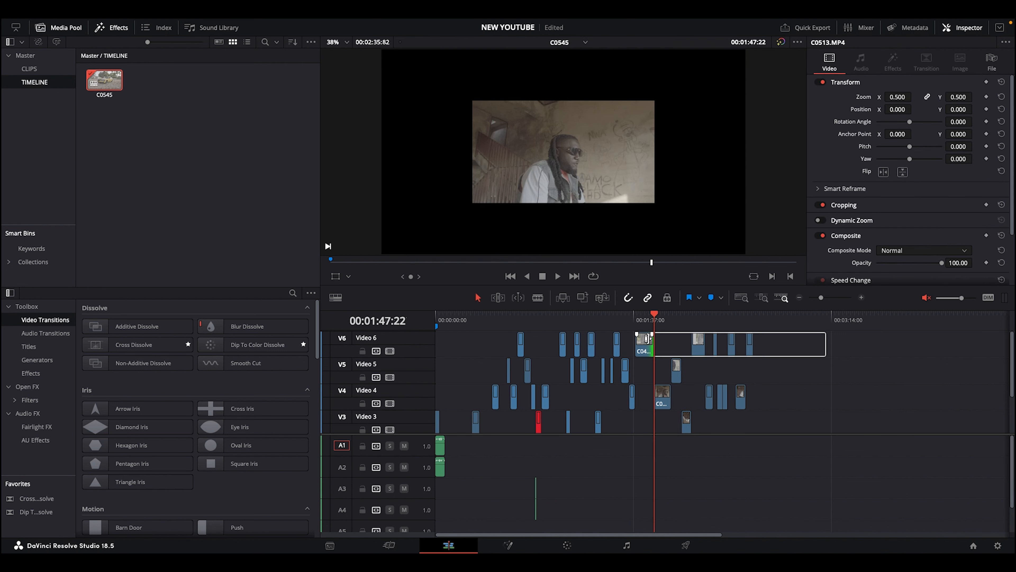
{"action": "left_click", "coordinate": [1001, 97]}
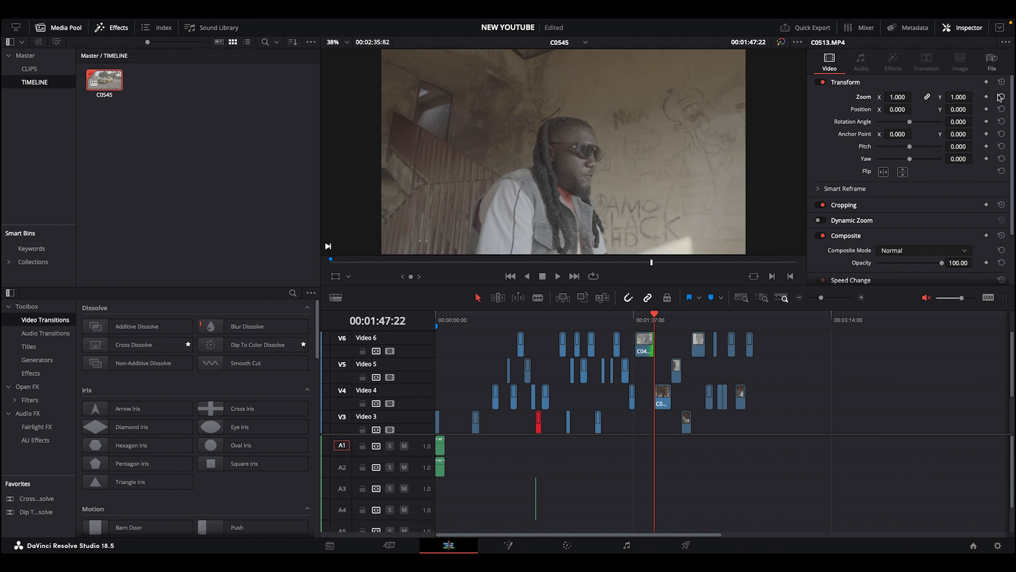
- Select every clip in the timeline, reset their zoom to 1.000 together, and clear the selection
{"action": "left_click", "coordinate": [664, 398]}
{"action": "left_click", "coordinate": [644, 313]}
{"action": "left_click", "coordinate": [641, 339]}
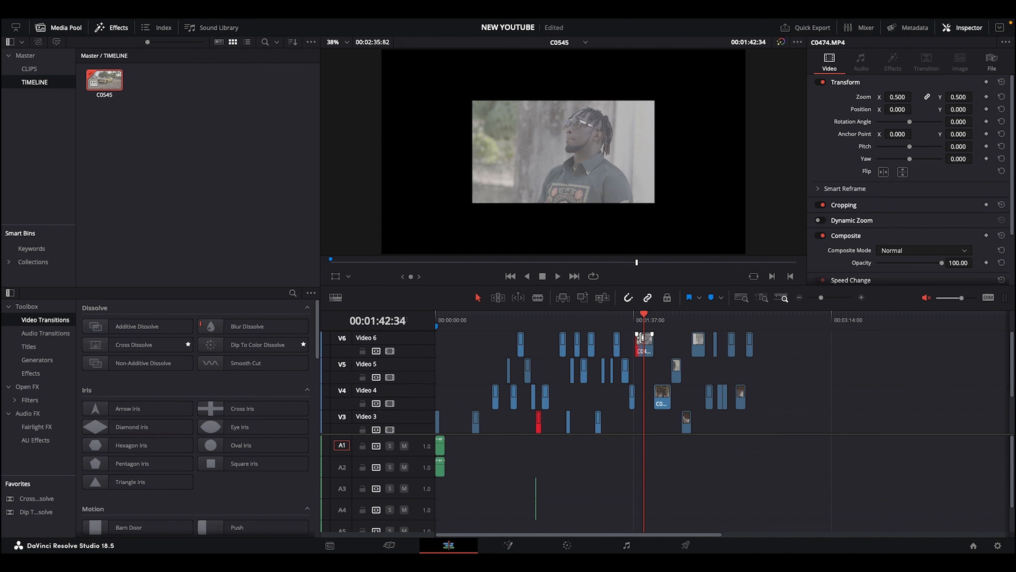
{"action": "key", "text": "ctrl+a"}
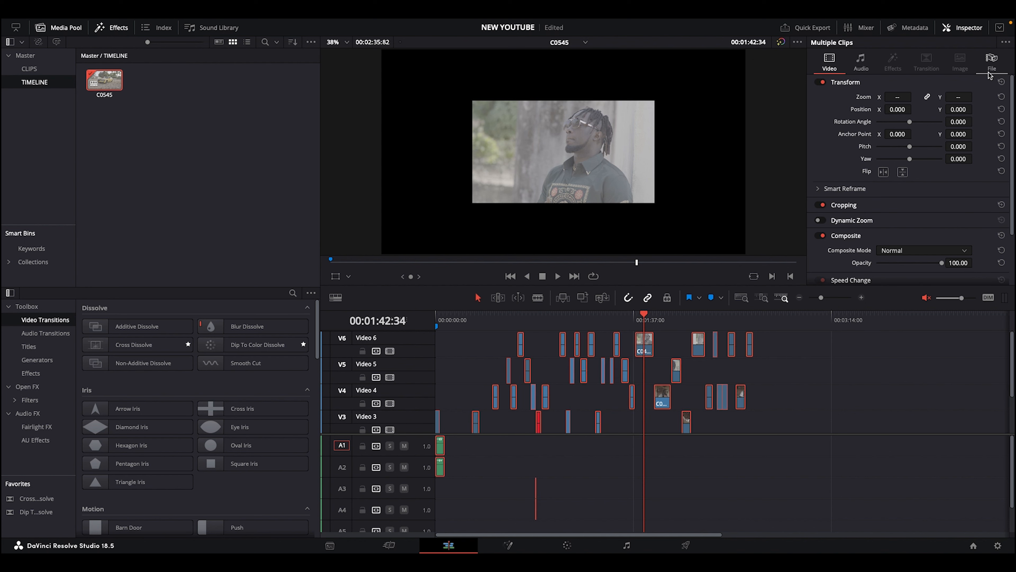
{"action": "left_click", "coordinate": [1001, 97]}
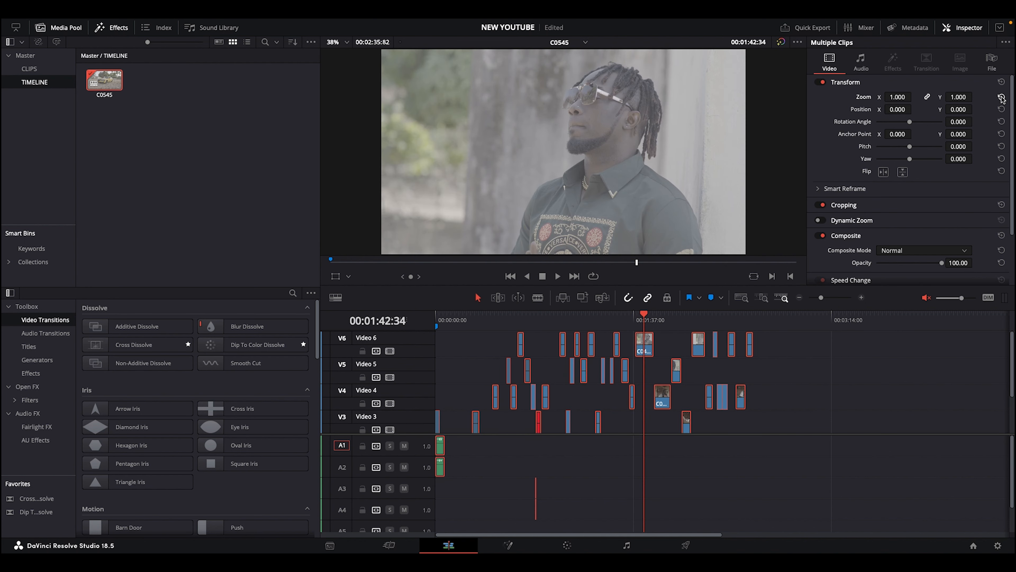
{"action": "left_click", "coordinate": [749, 374]}
- Move the playhead to the offline clip C0534.MP4 on Video 3 and look for its source in the media pool
{"action": "left_click_drag", "start_coordinate": [639, 319], "coordinate": [540, 356]}
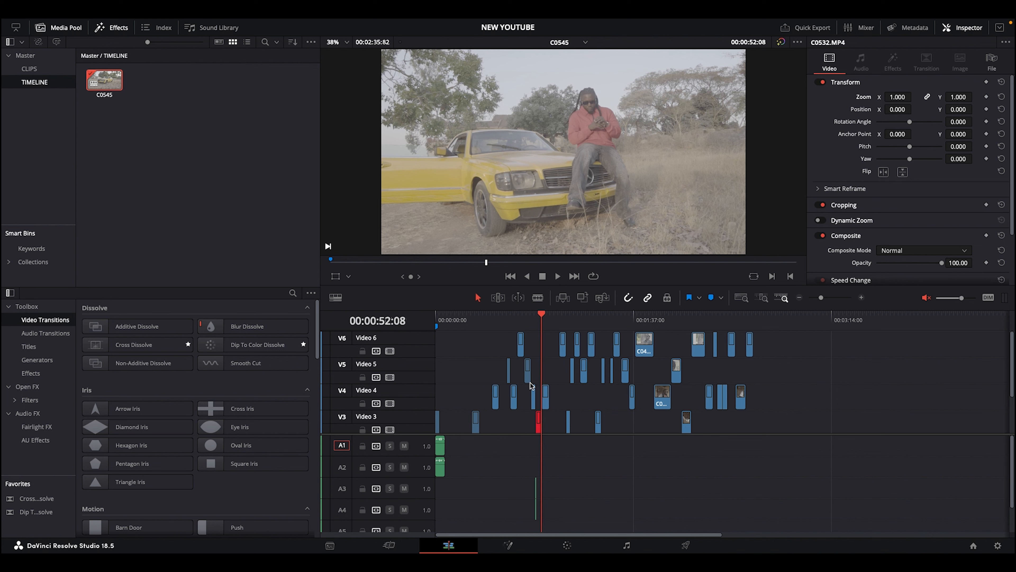
{"action": "left_click", "coordinate": [536, 316]}
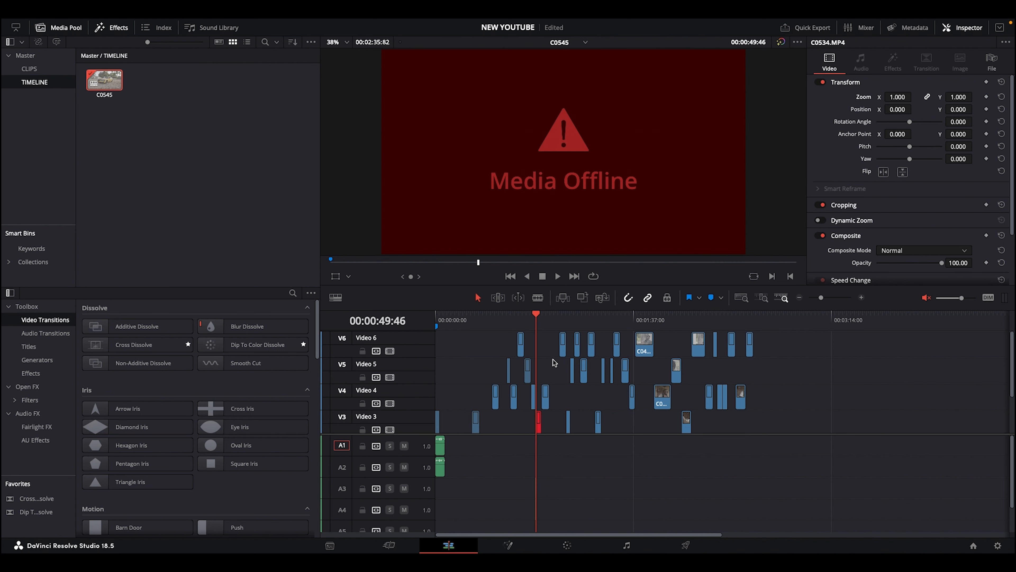
{"action": "right_click", "coordinate": [540, 424]}
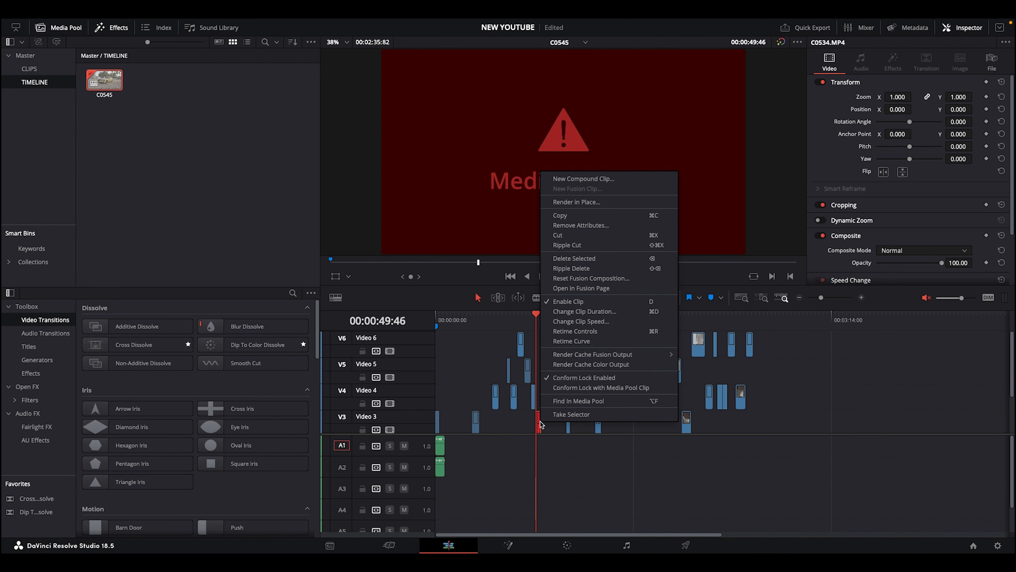
{"action": "left_click", "coordinate": [572, 401]}
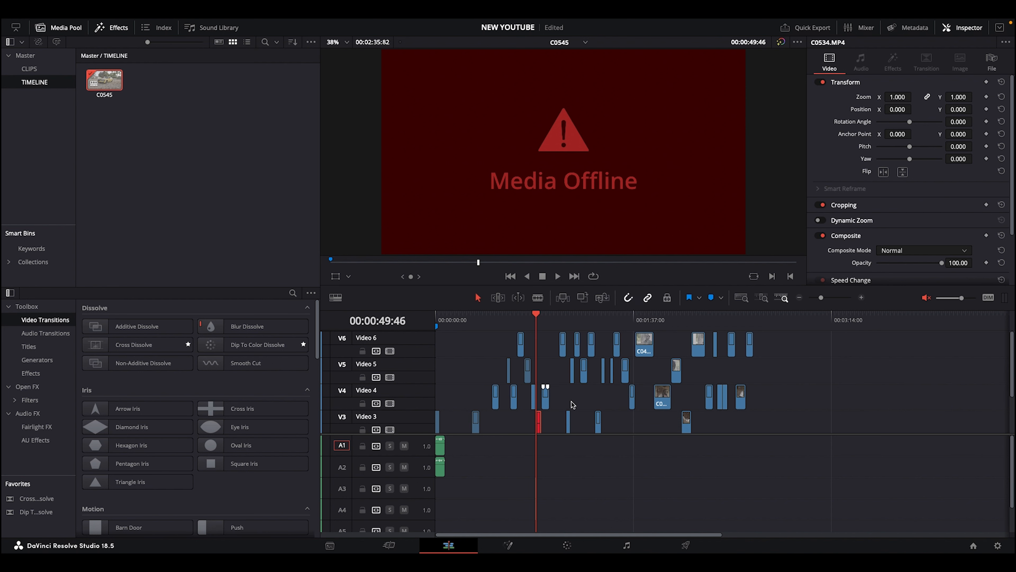
{"action": "double_click", "coordinate": [540, 423]}
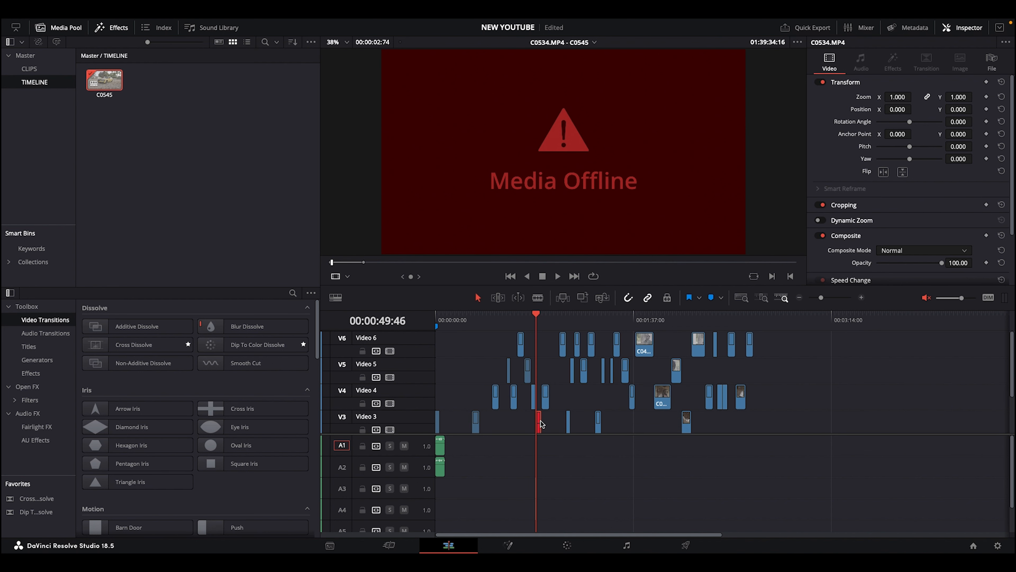
- Delete the offline clip C0534.MP4 from the Video 3 track
{"action": "left_click", "coordinate": [540, 424]}
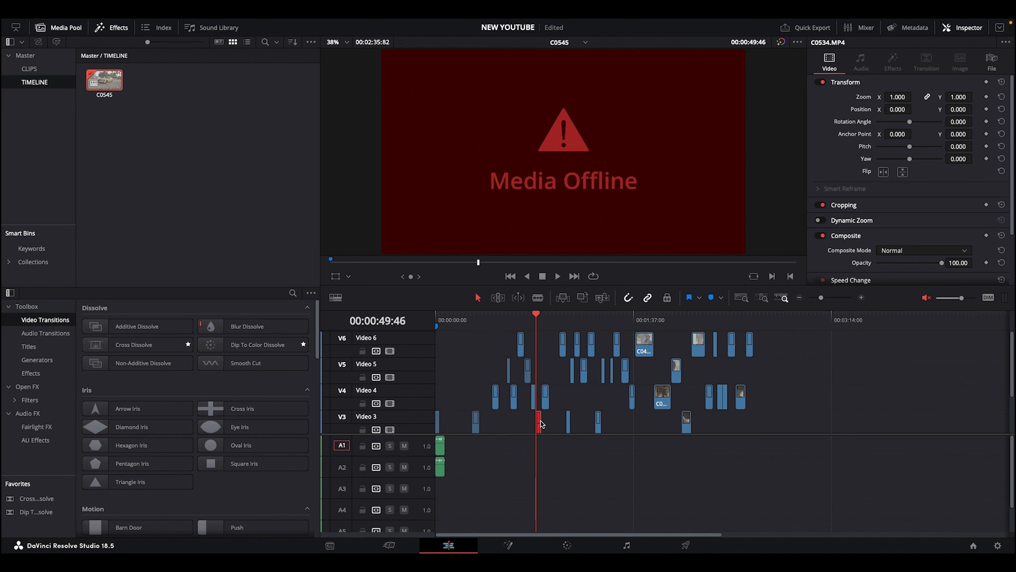
{"action": "key", "text": "Delete"}
{"action": "left_click", "coordinate": [540, 423]}
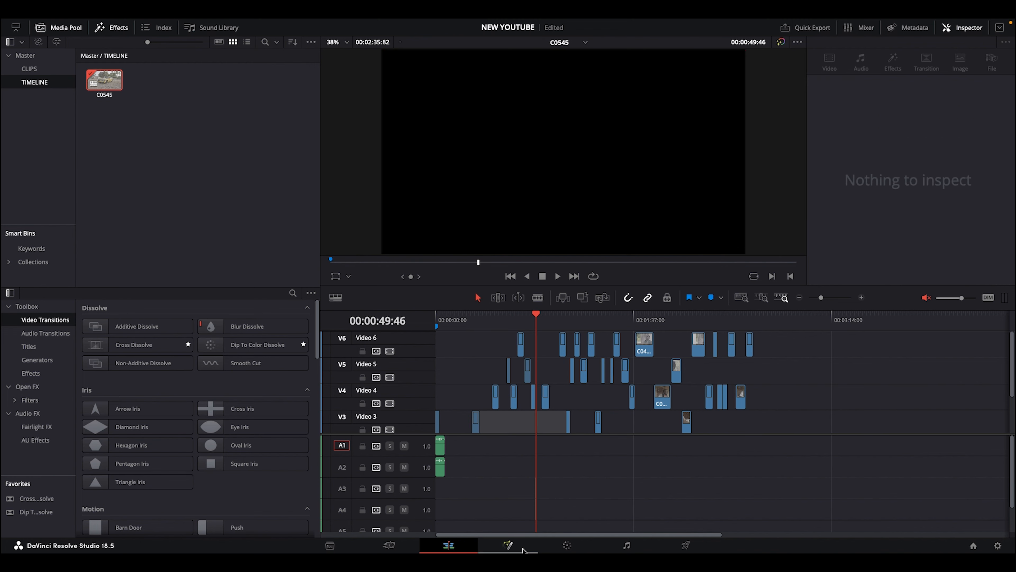
- Switch to the Color page, hide the LUT browser, and show the Primaries Color Wheels
{"action": "left_click", "coordinate": [574, 547]}
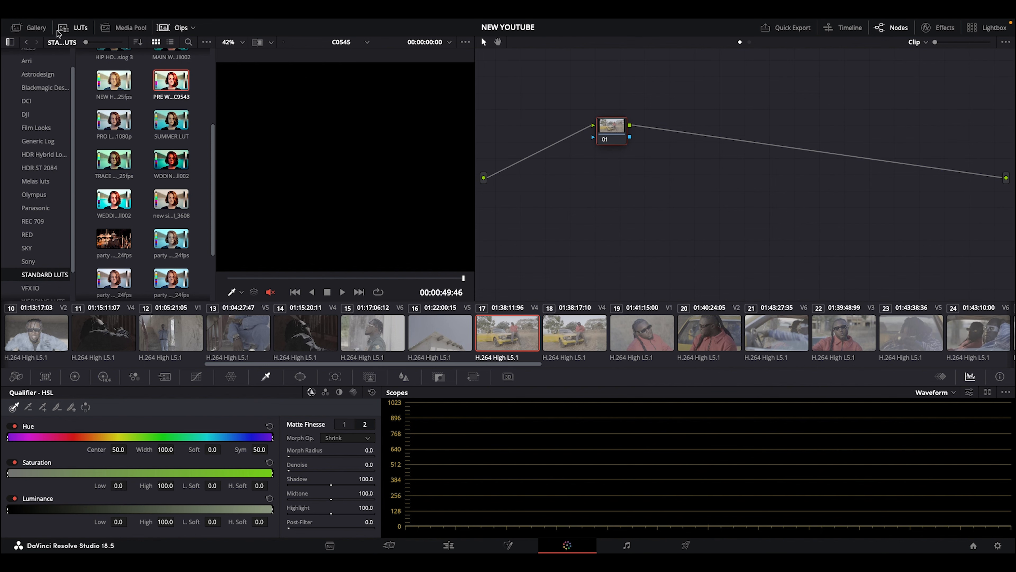
{"action": "left_click", "coordinate": [66, 27]}
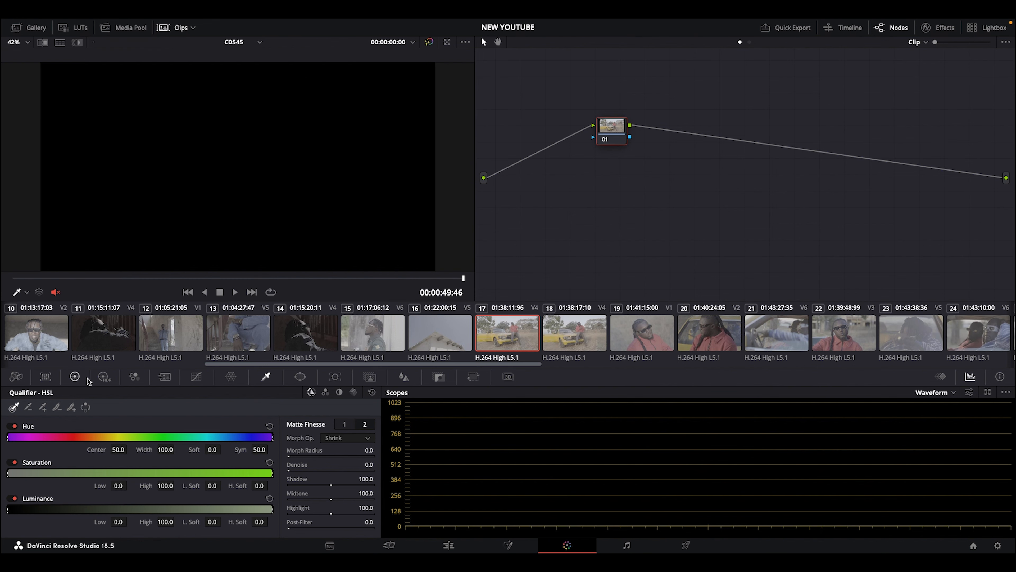
{"action": "left_click", "coordinate": [75, 377]}
- Look through clips 11, 13, 14 and 16 in the viewer to compare their ungraded footage
{"action": "left_click", "coordinate": [121, 341]}
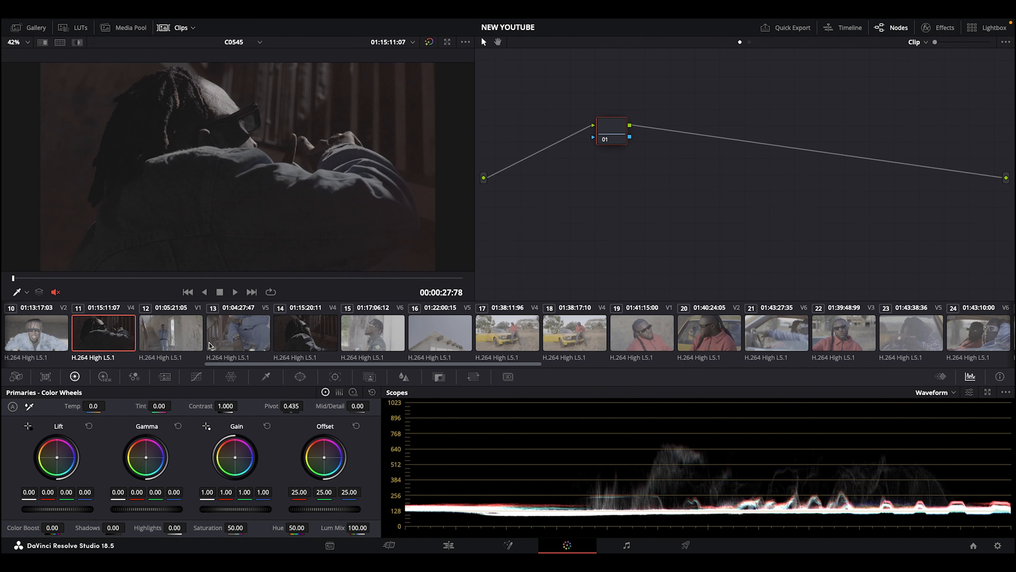
{"action": "left_click", "coordinate": [236, 344]}
{"action": "left_click", "coordinate": [322, 337]}
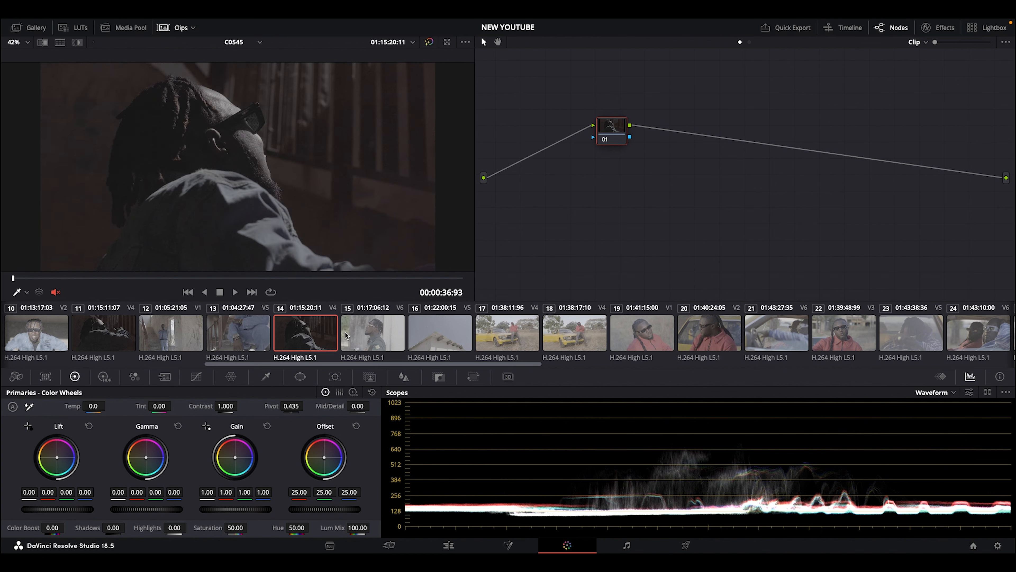
{"action": "left_click", "coordinate": [417, 344]}
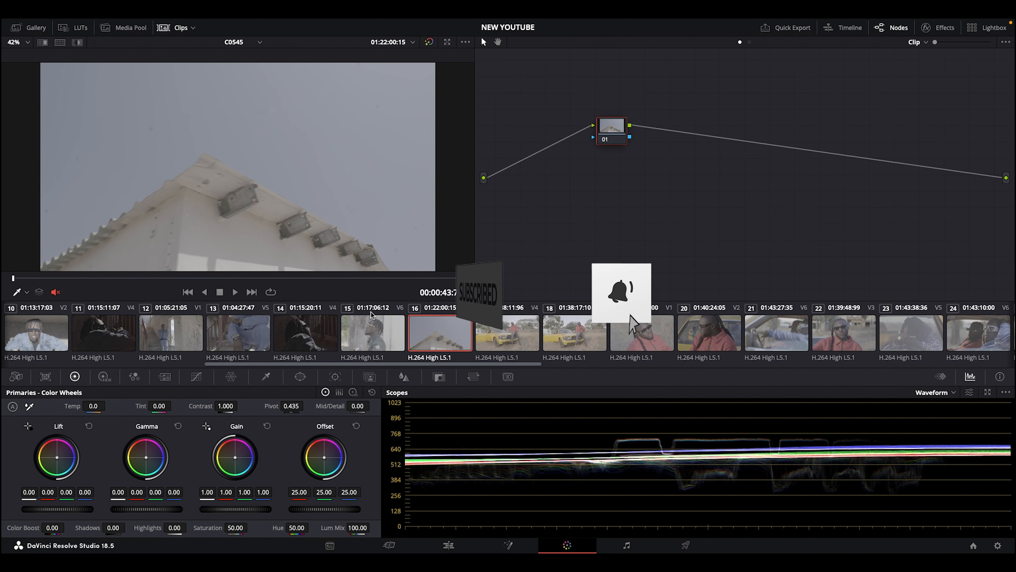
- Review clips 01 to 10 one after another from the start of the timeline to compare their scenes
{"action": "left_click_drag", "start_coordinate": [345, 364], "coordinate": [143, 364]}
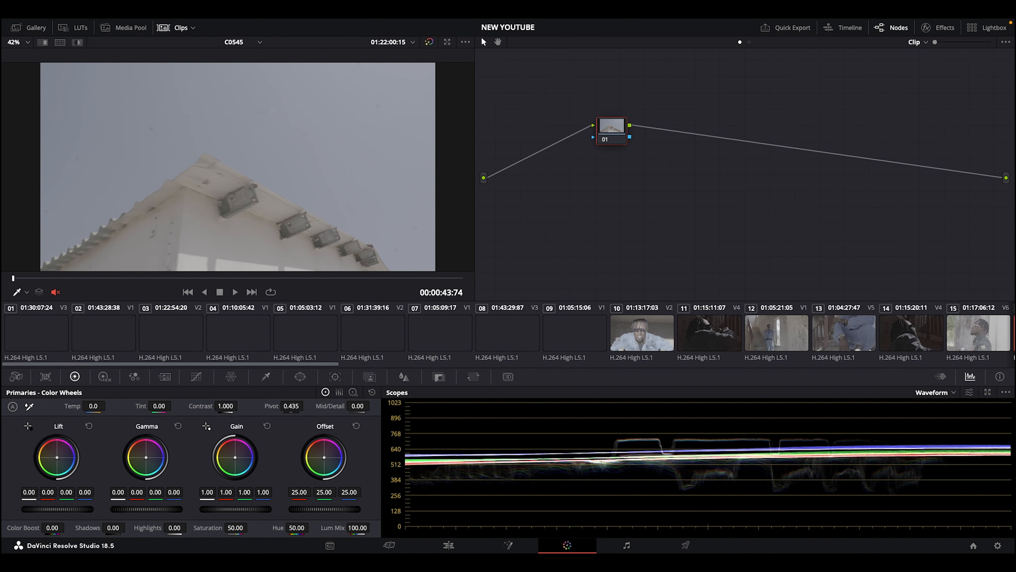
{"action": "left_click", "coordinate": [39, 336]}
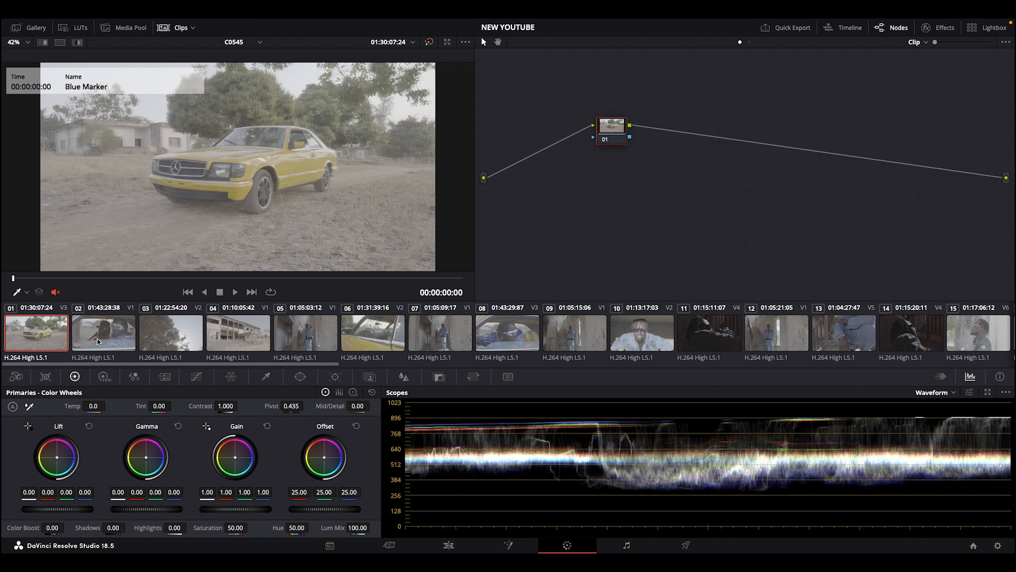
{"action": "left_click", "coordinate": [99, 340]}
{"action": "left_click", "coordinate": [179, 350]}
{"action": "left_click", "coordinate": [248, 344]}
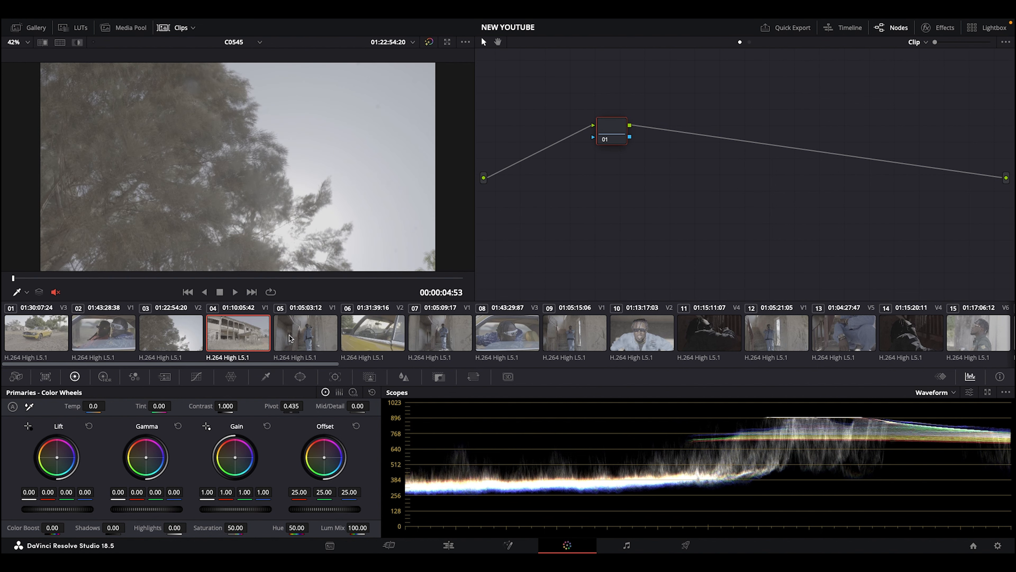
{"action": "left_click", "coordinate": [290, 339]}
{"action": "left_click", "coordinate": [368, 343]}
{"action": "left_click", "coordinate": [446, 330]}
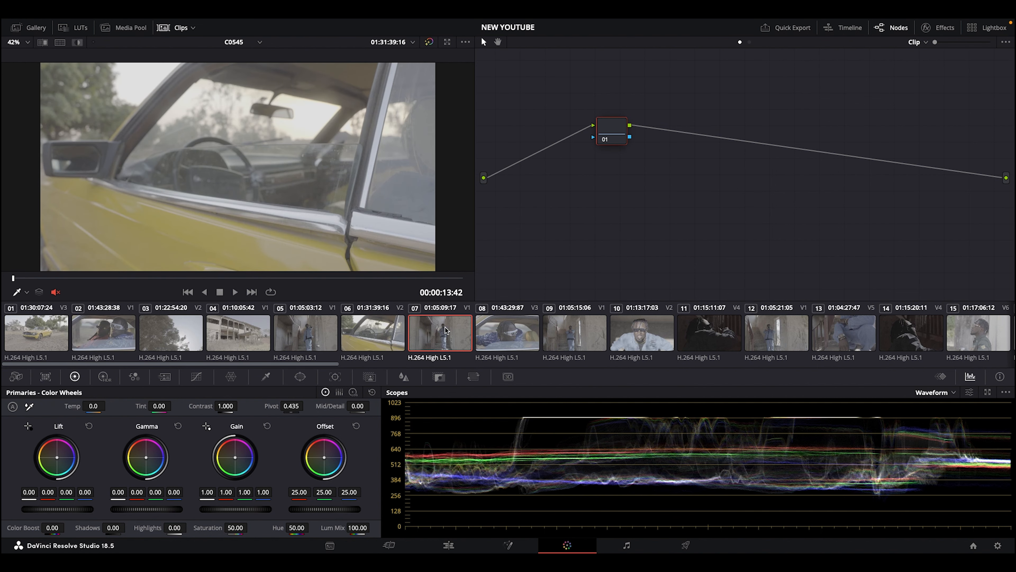
{"action": "left_click", "coordinate": [509, 332]}
{"action": "left_click", "coordinate": [585, 331]}
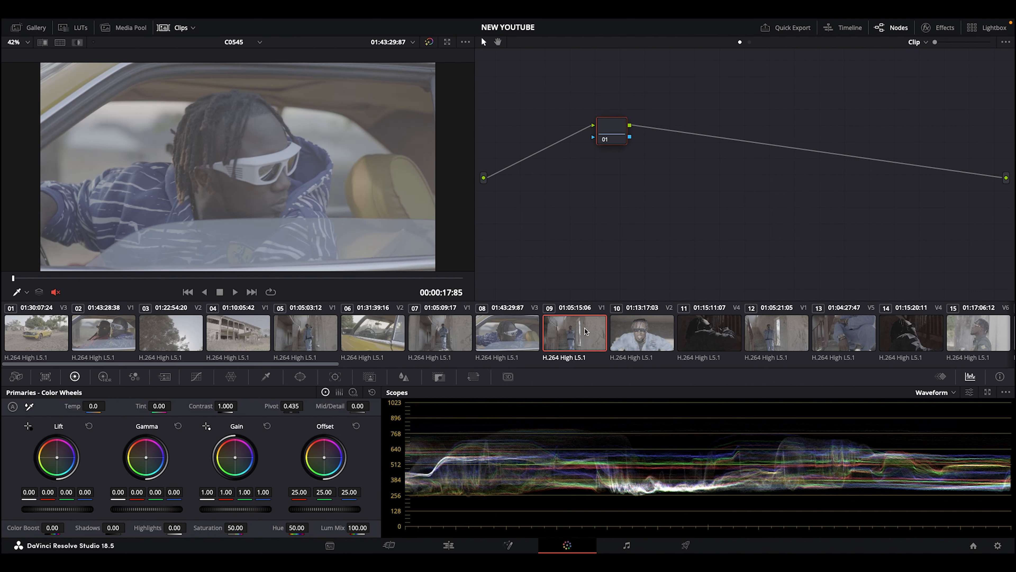
{"action": "left_click", "coordinate": [646, 337]}
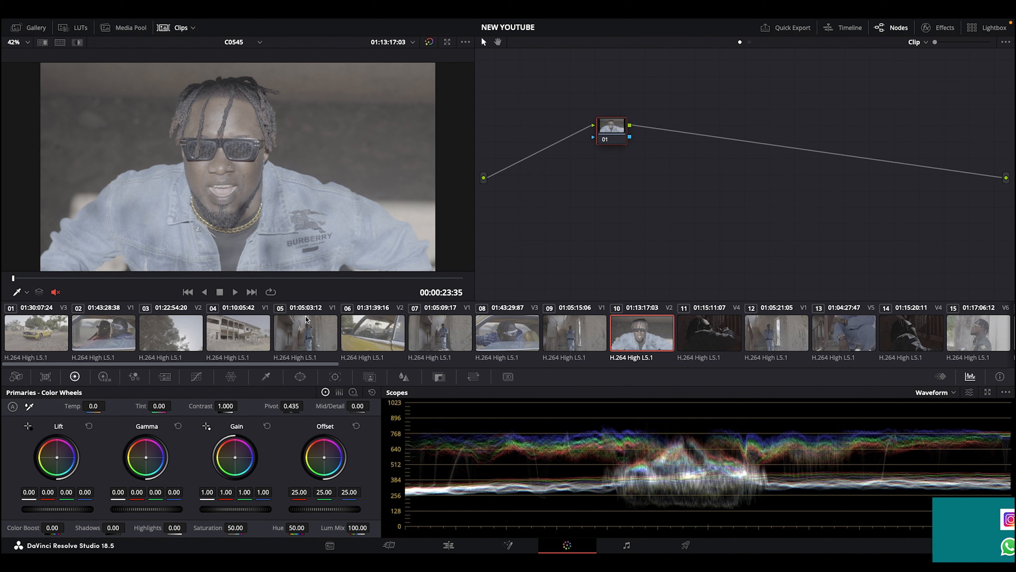
- Recheck clips 07, 08, 06 and 05, and view the whole timeline's clips together in the Lightbox before returning to the color controls
{"action": "left_click", "coordinate": [428, 350]}
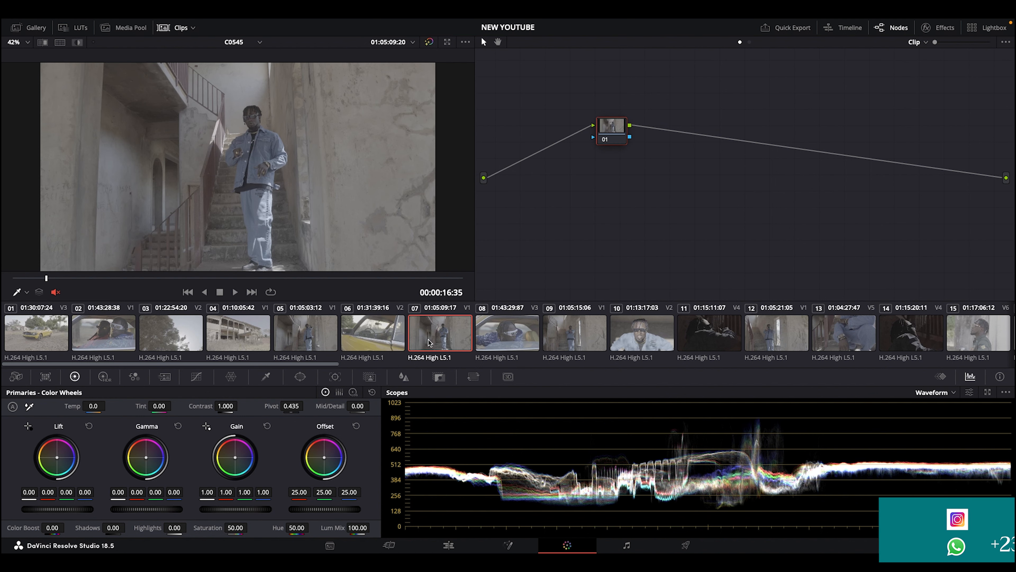
{"action": "left_click", "coordinate": [494, 331]}
{"action": "left_click", "coordinate": [372, 334]}
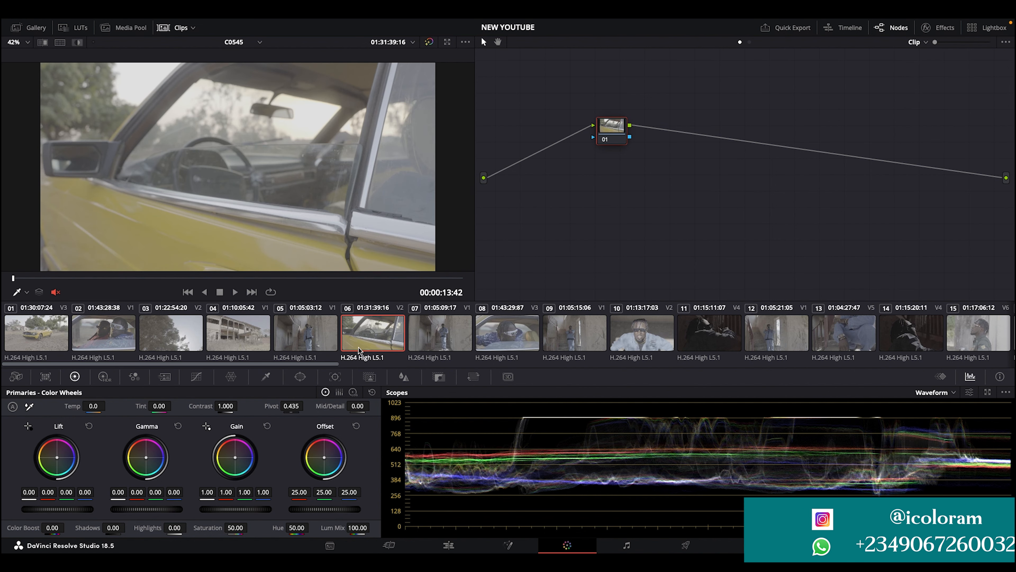
{"action": "left_click", "coordinate": [326, 345]}
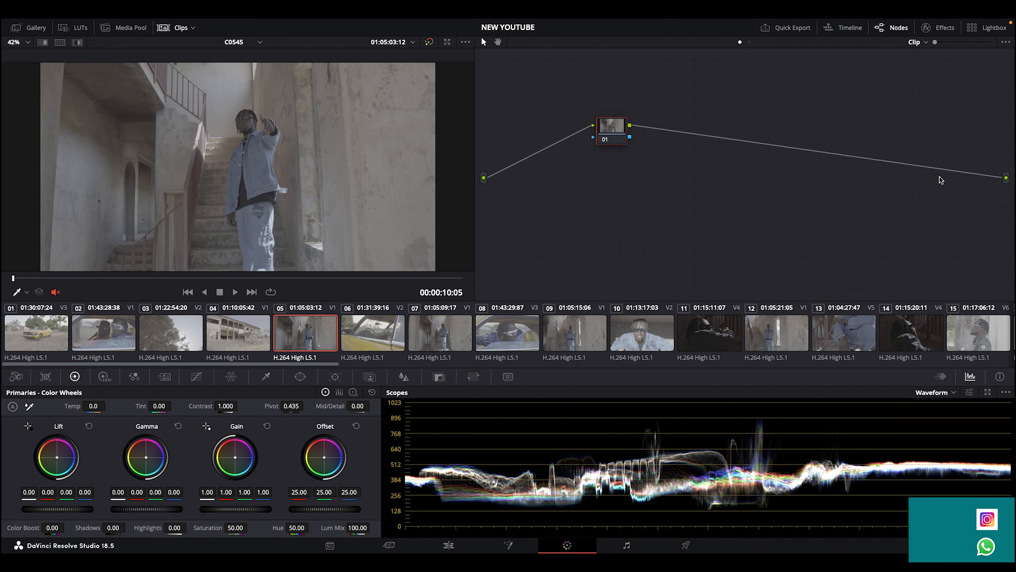
{"action": "left_click", "coordinate": [988, 28]}
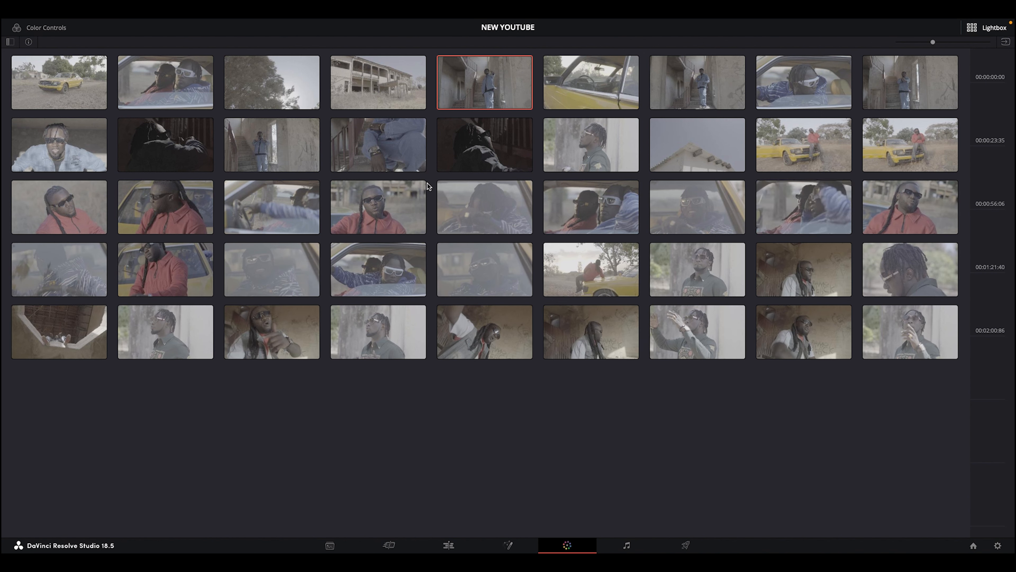
{"action": "left_click", "coordinate": [973, 29]}
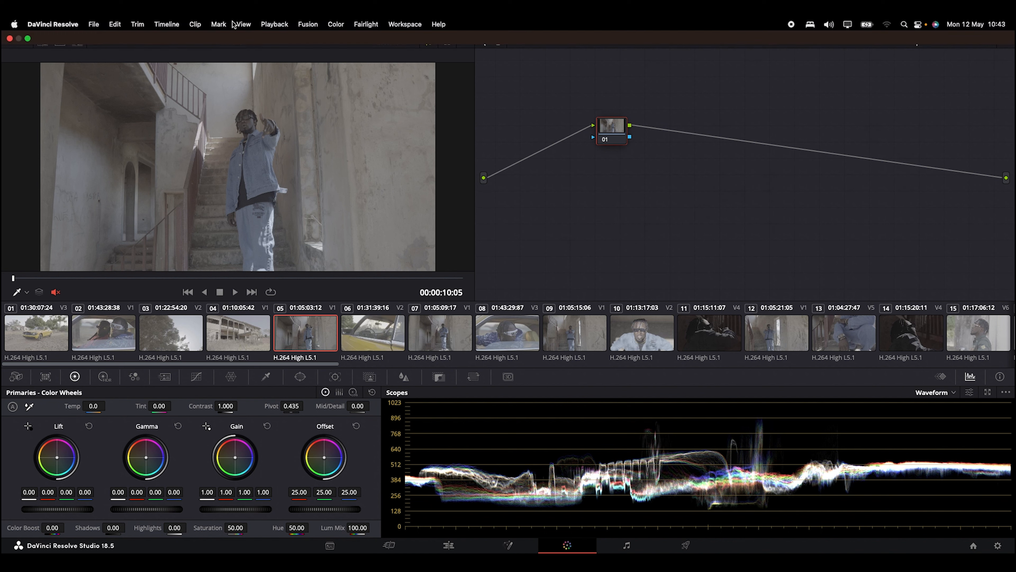
- Set the Timeline Thumbnail Mode to Source (C Mode) so the clips are ordered by source timecode
{"action": "left_click", "coordinate": [243, 24]}
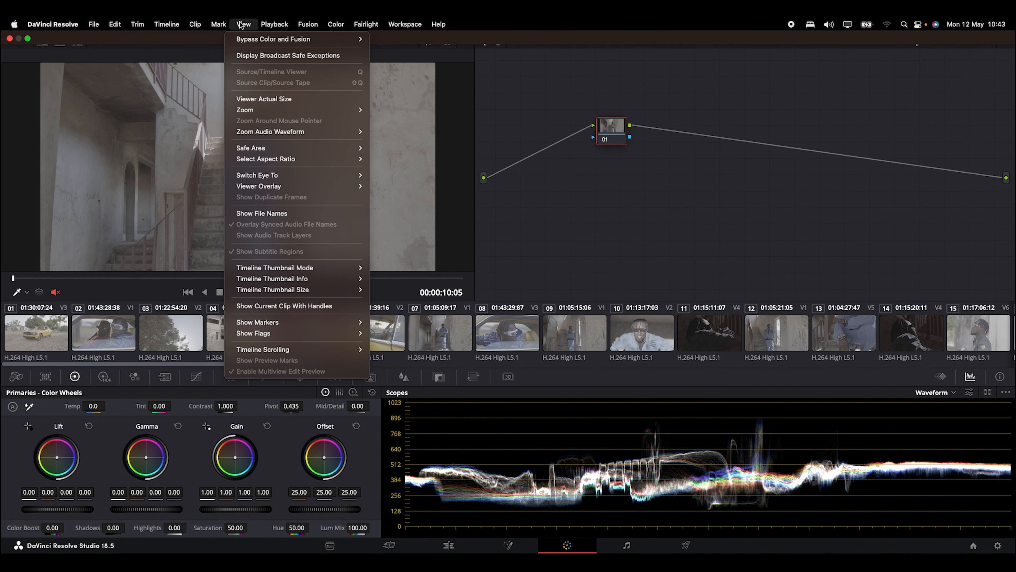
{"action": "mouse_move", "coordinate": [328, 271]}
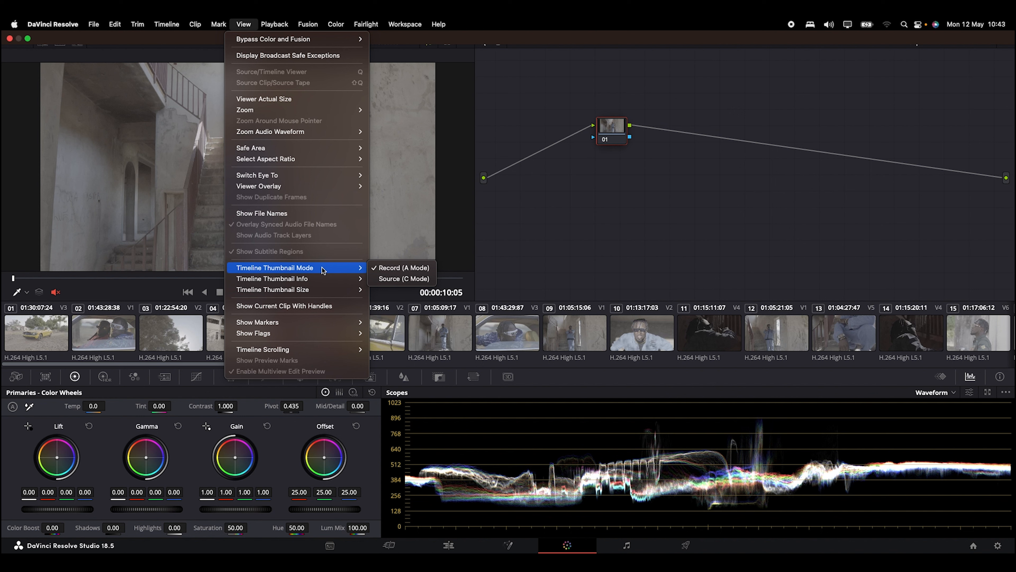
{"action": "left_click", "coordinate": [384, 277]}
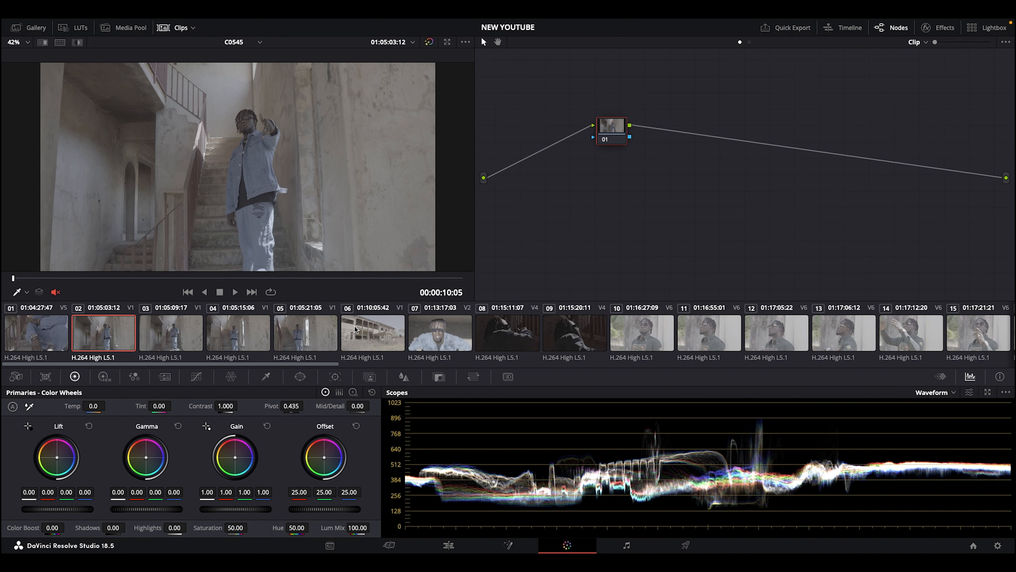
- Examine the reordered clip thumbnails from end to end and show them all in the Lightbox
{"action": "left_click_drag", "start_coordinate": [298, 367], "coordinate": [1014, 409]}
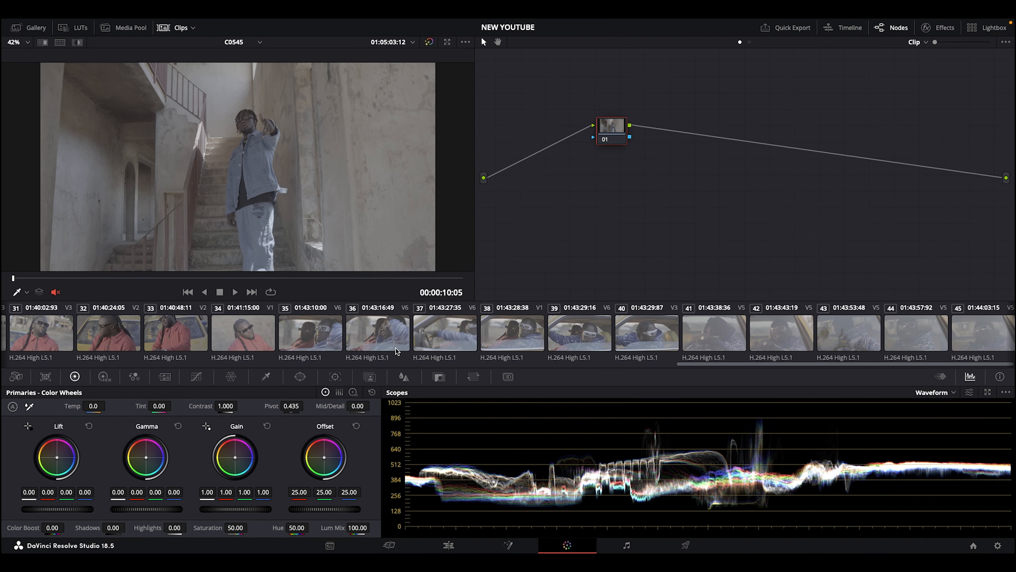
{"action": "left_click_drag", "start_coordinate": [758, 365], "coordinate": [64, 358]}
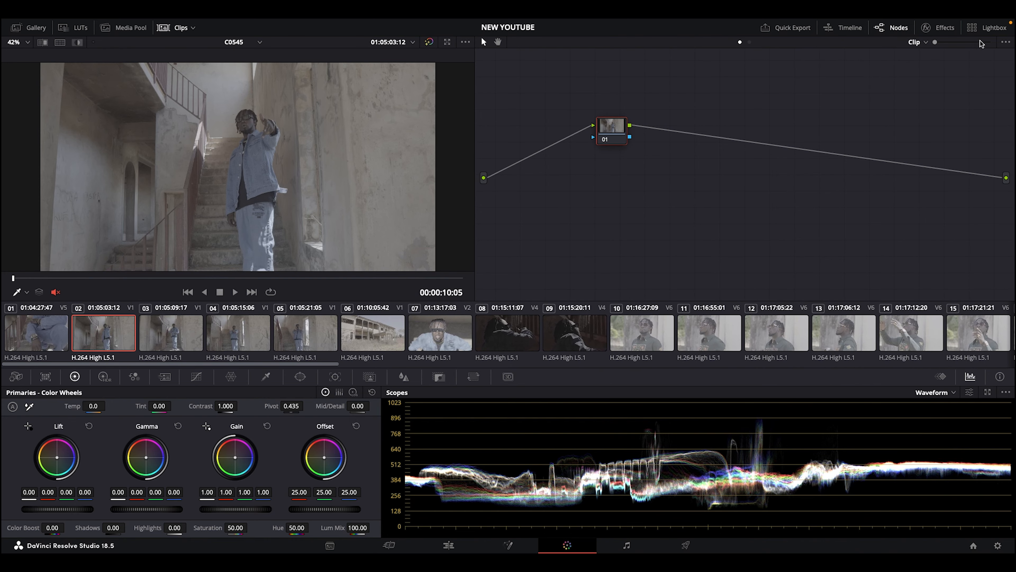
{"action": "left_click", "coordinate": [971, 28]}
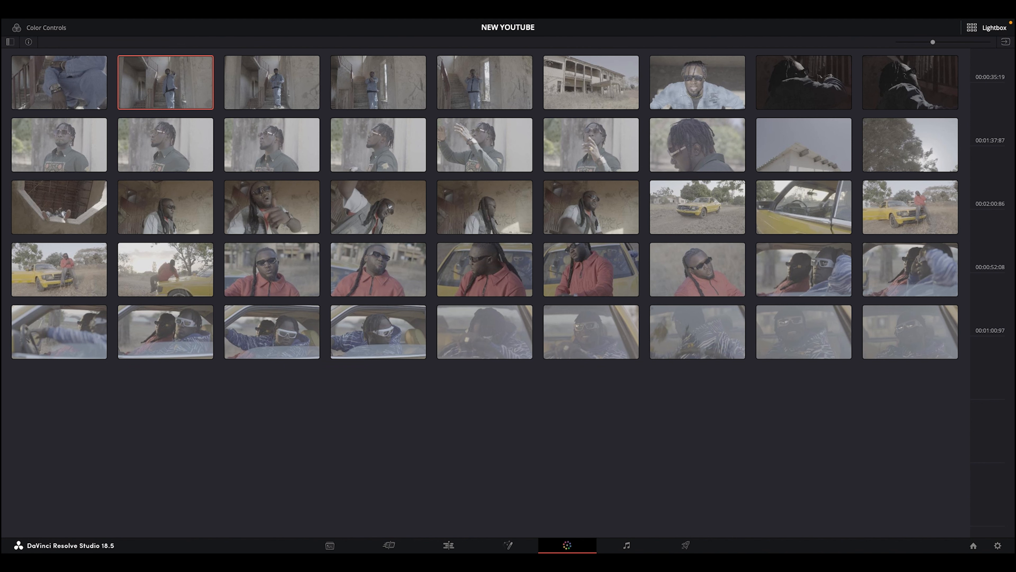
- Add the first seven Lightbox clips, from the denim close-up to the denim portrait, into a new group named BLUE JEAN
{"action": "left_click", "coordinate": [52, 67]}
{"action": "left_click", "coordinate": [52, 67], "text": "super"}
{"action": "left_click", "coordinate": [129, 77], "text": "super"}
{"action": "left_click", "coordinate": [244, 76], "text": "super"}
{"action": "left_click", "coordinate": [349, 73], "text": "super"}
{"action": "left_click", "coordinate": [484, 76], "text": "super"}
{"action": "left_click", "coordinate": [596, 82], "text": "super"}
{"action": "left_click", "coordinate": [672, 78], "text": "super"}
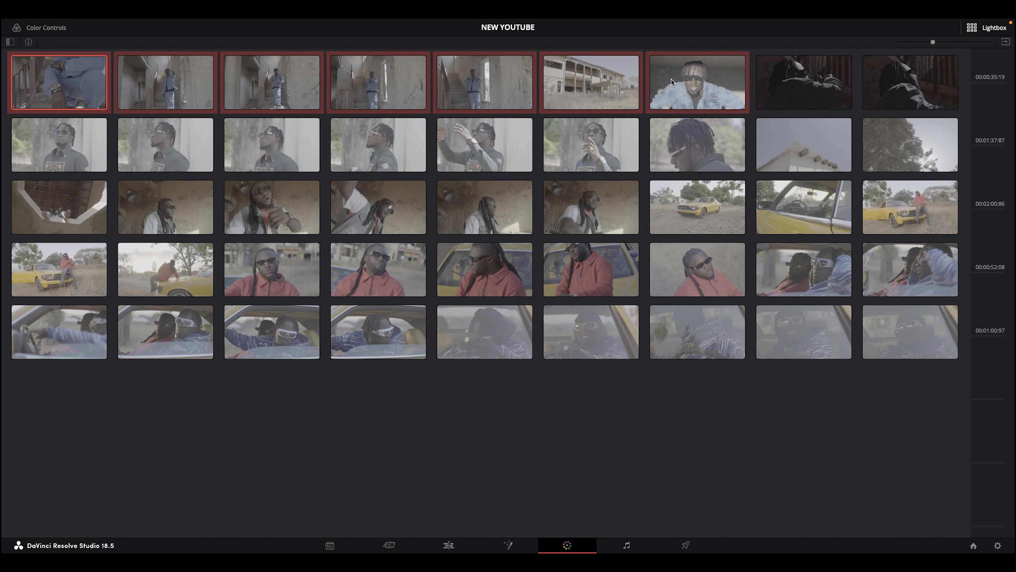
{"action": "right_click", "coordinate": [671, 78]}
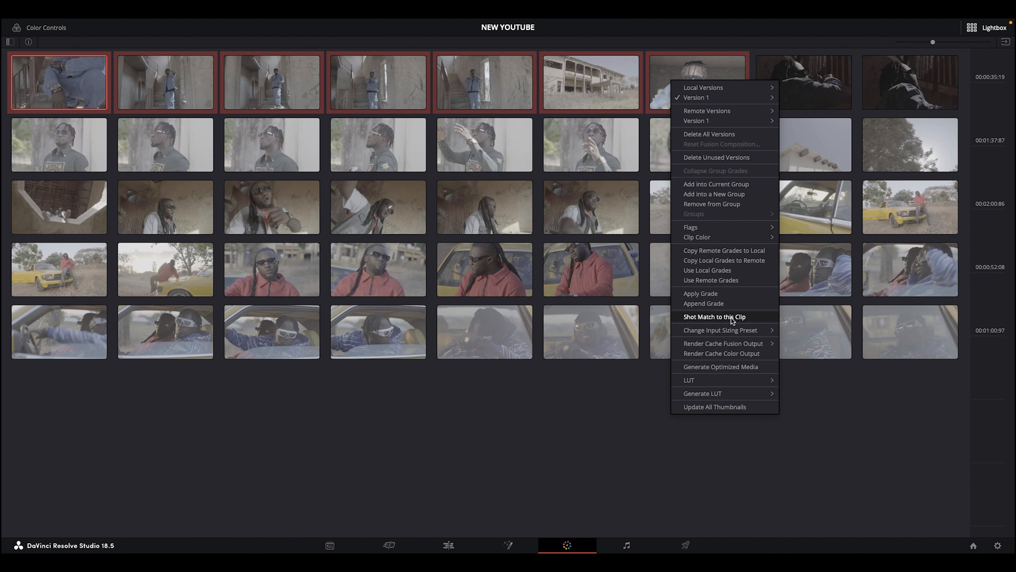
{"action": "left_click", "coordinate": [717, 196]}
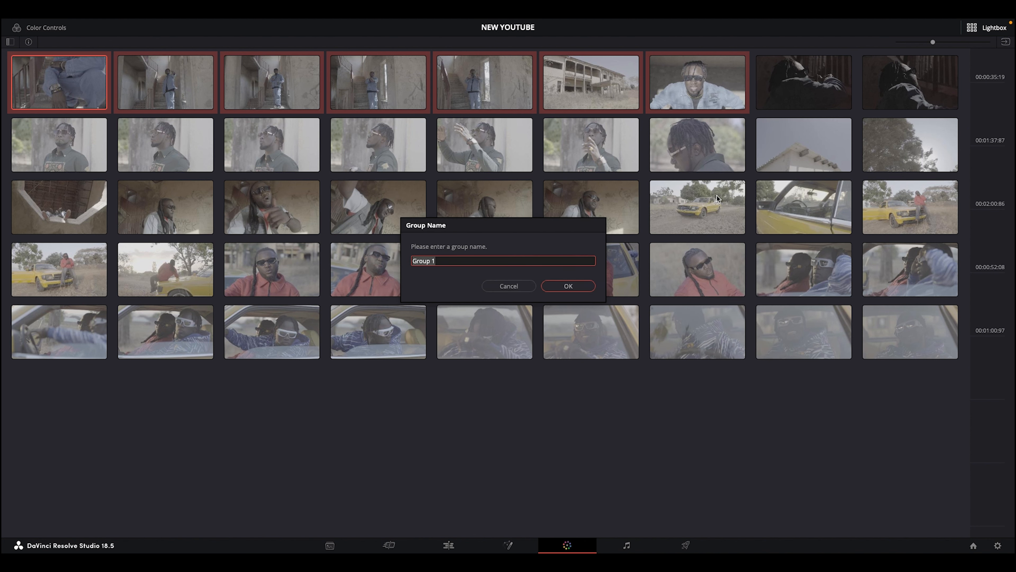
{"action": "type", "text": "BLUE JEAN"}
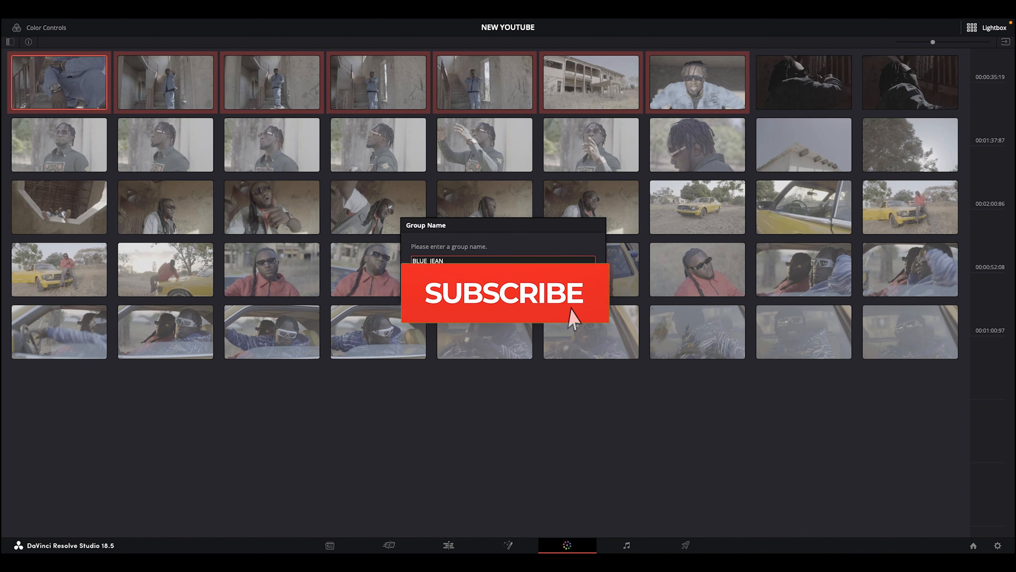
{"action": "key", "text": "Return"}
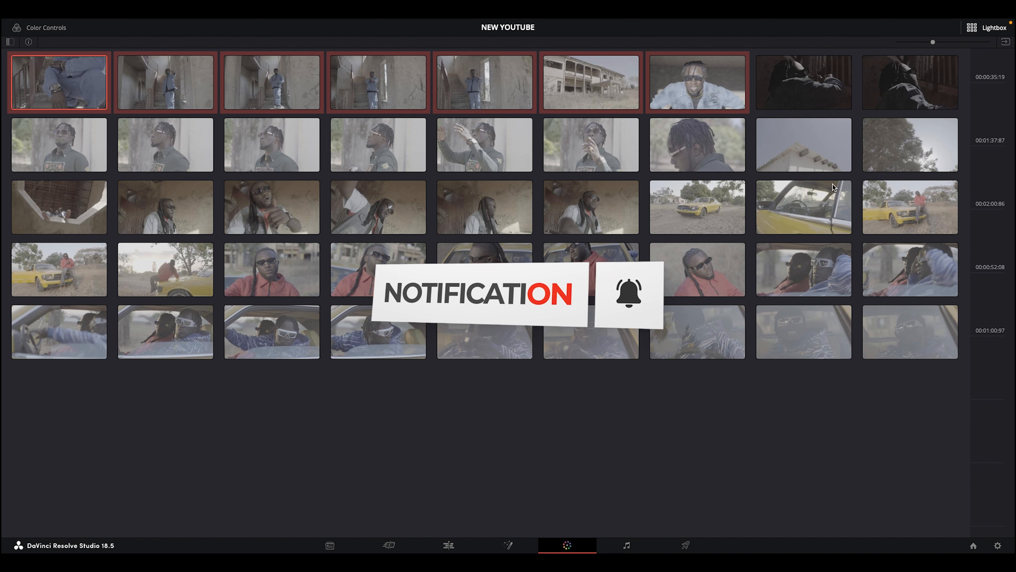
- Add the two dark interior clips at the end of the first row into a new group named DARK SCENE
{"action": "left_click", "coordinate": [800, 94]}
{"action": "left_click", "coordinate": [887, 91], "text": "ctrl"}
{"action": "right_click", "coordinate": [829, 81]}
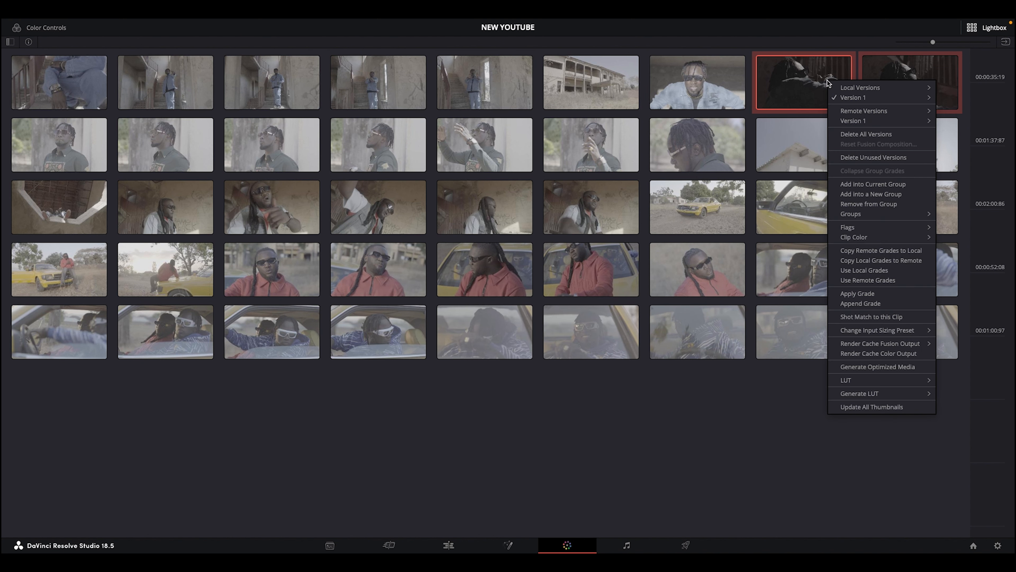
{"action": "left_click", "coordinate": [860, 195]}
{"action": "type", "text": "D"}
{"action": "type", "text": "ARJ"}
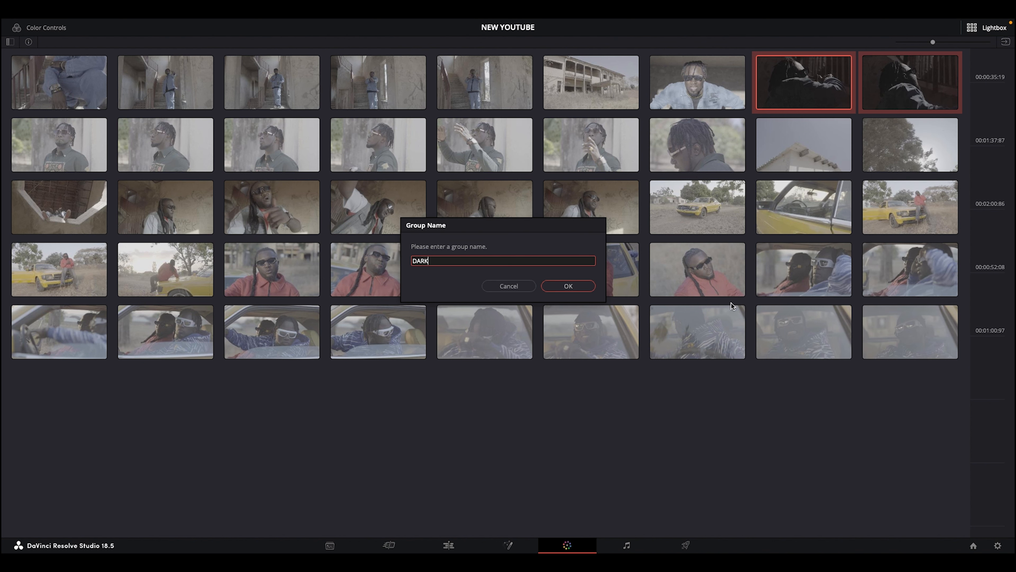
{"action": "key", "text": "Return"}
- Add the first six clips of the third row into a new group named GUY SITTING AT THE TOP
{"action": "left_click", "coordinate": [94, 194]}
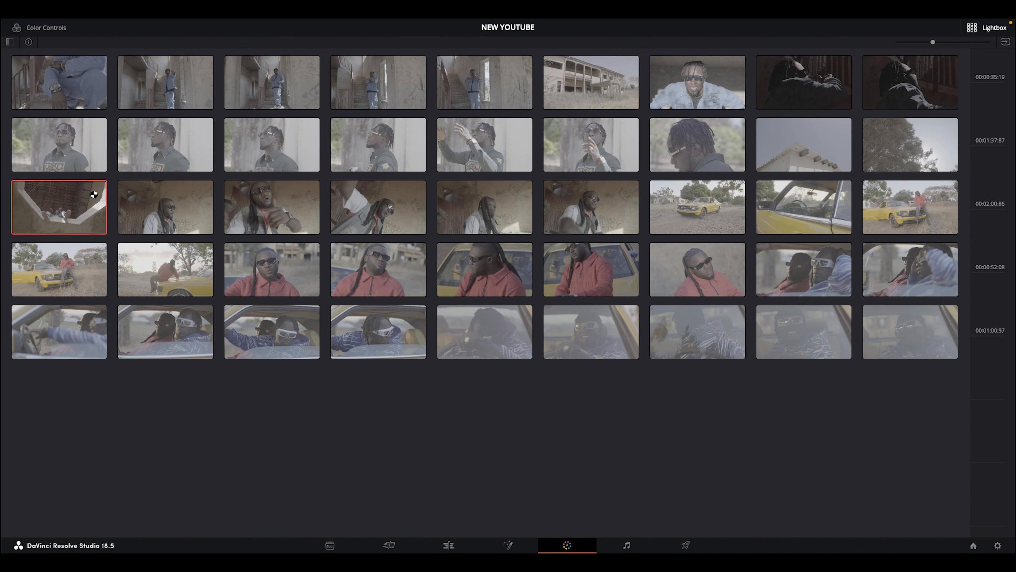
{"action": "left_click", "coordinate": [192, 201], "text": "ctrl"}
{"action": "left_click", "coordinate": [294, 214], "text": "ctrl"}
{"action": "left_click", "coordinate": [346, 214], "text": "ctrl"}
{"action": "left_click", "coordinate": [471, 211], "text": "ctrl"}
{"action": "left_click", "coordinate": [593, 207], "text": "ctrl"}
{"action": "right_click", "coordinate": [519, 212]}
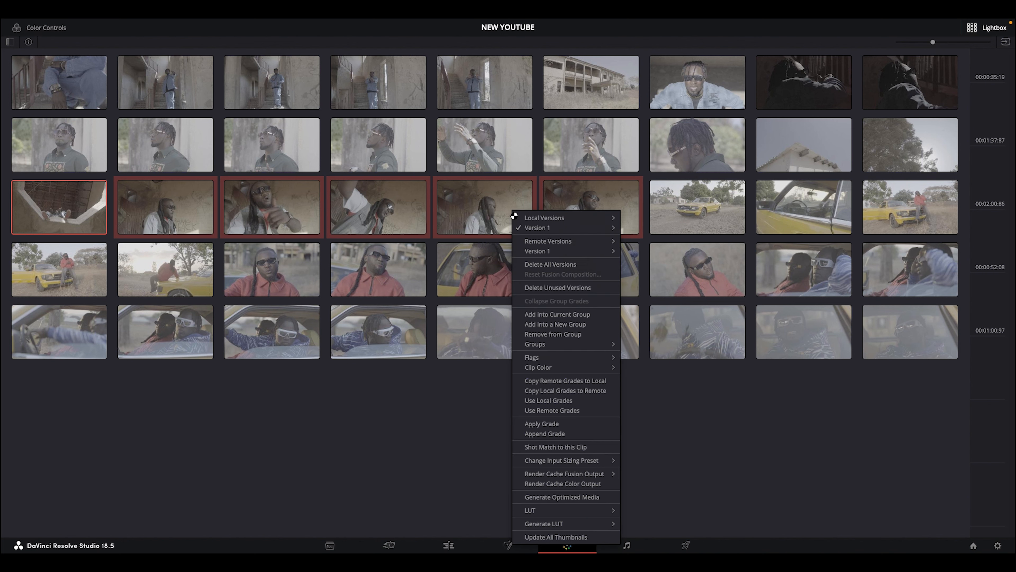
{"action": "left_click", "coordinate": [554, 324]}
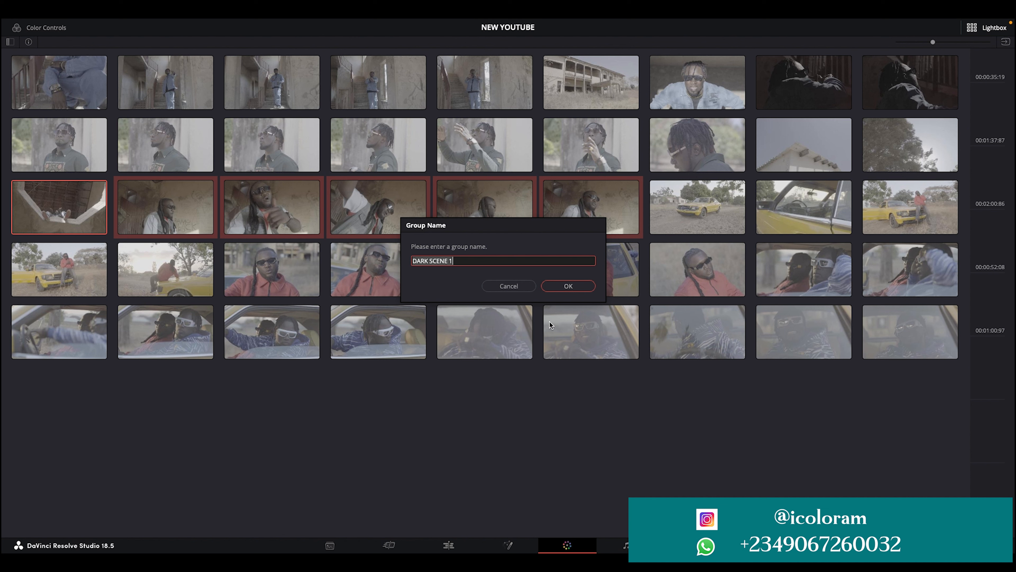
{"action": "type", "text": "GUY"}
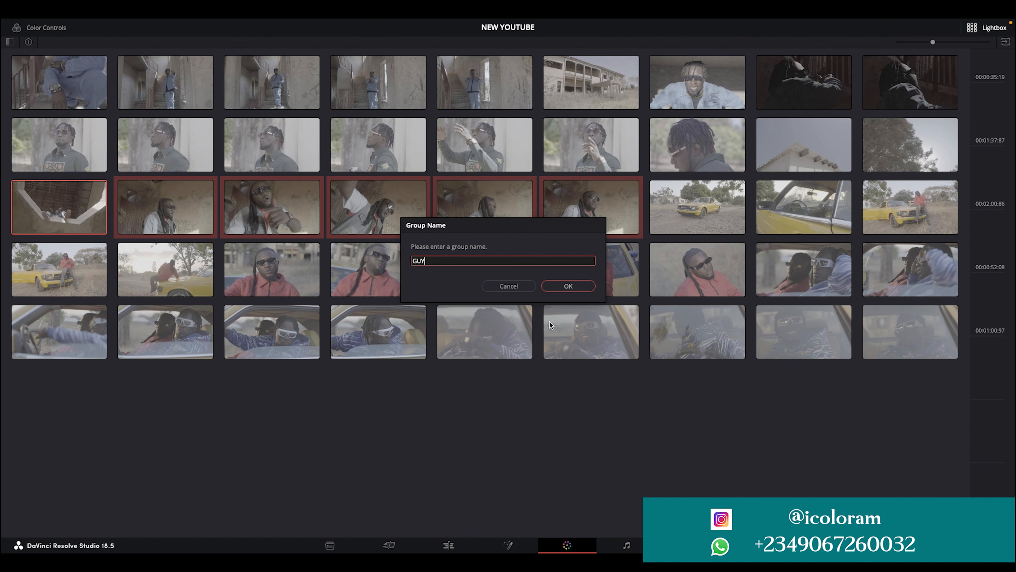
{"action": "type", "text": " SITTIN"}
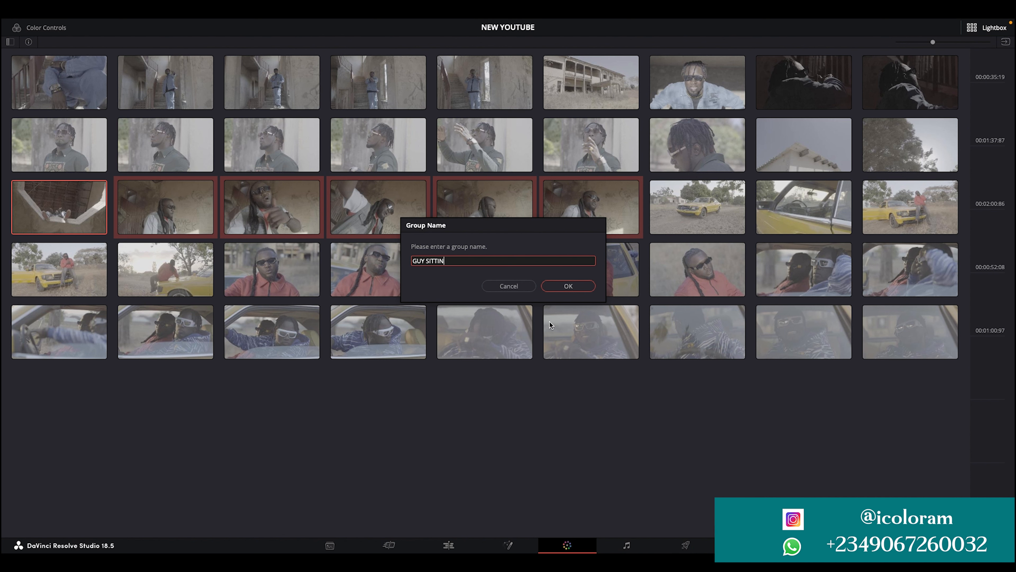
{"action": "type", "text": "G AT  THE"}
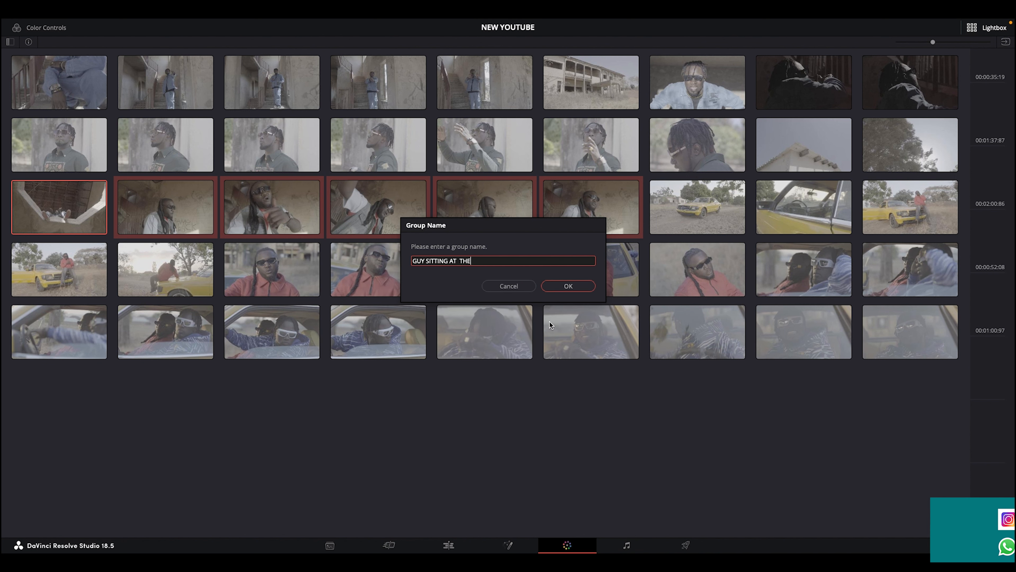
{"action": "type", "text": "TOP"}
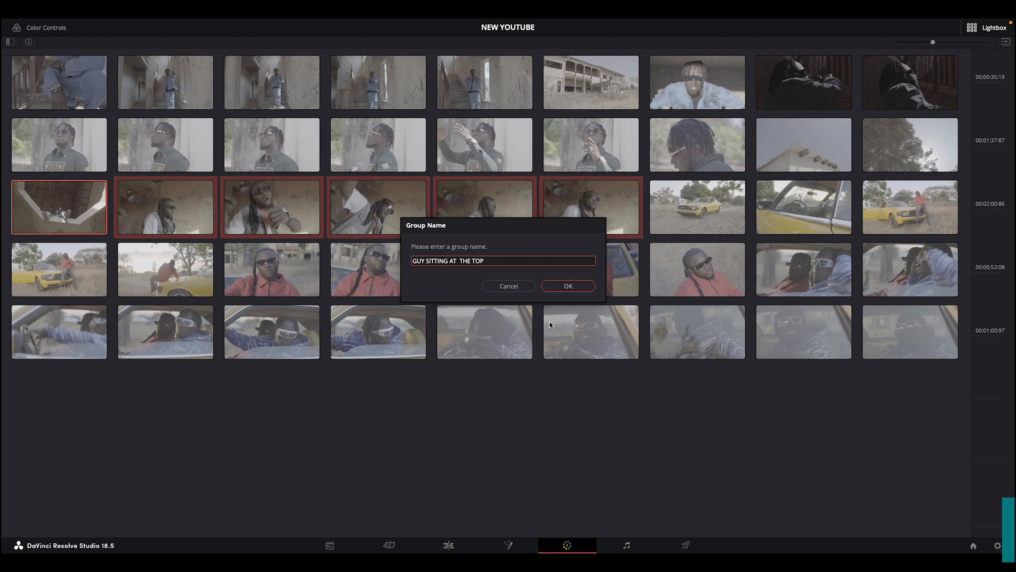
{"action": "key", "text": "Return"}
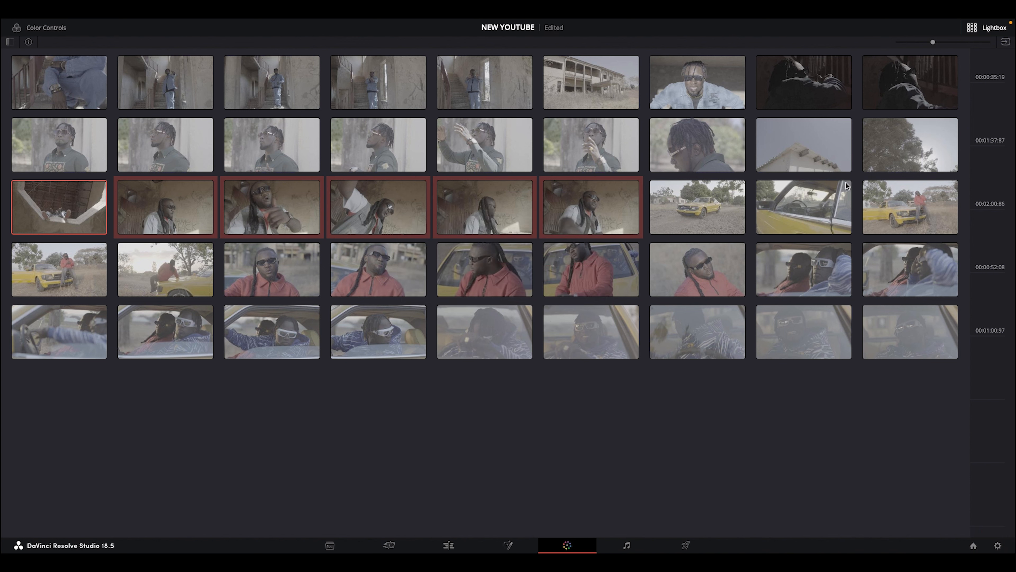
- Group the yellow car exterior and red-shirt clips, leaving out the car window close-up, into a new group named GUY WITH RED YELLOW CAR
{"action": "left_click", "coordinate": [728, 200]}
{"action": "left_click", "coordinate": [818, 216], "text": "super"}
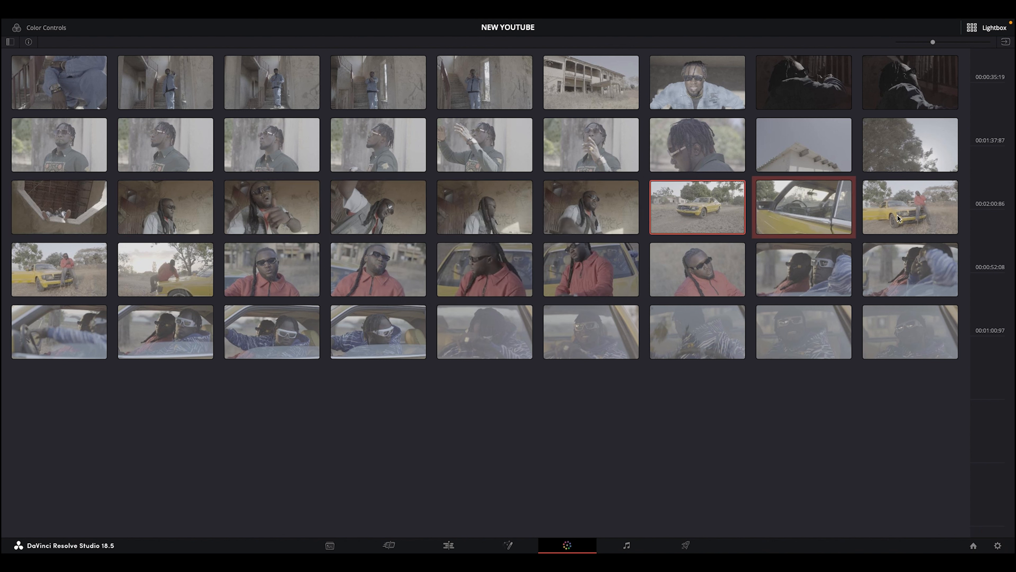
{"action": "left_click", "coordinate": [720, 214], "text": "super"}
{"action": "left_click", "coordinate": [795, 216], "text": "super"}
{"action": "left_click", "coordinate": [911, 216], "text": "super"}
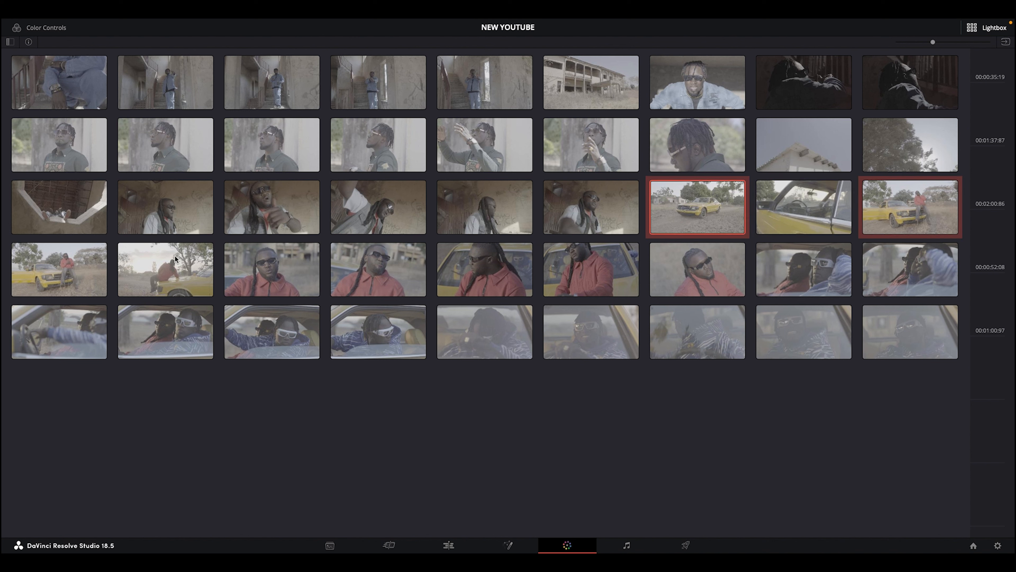
{"action": "left_click", "coordinate": [94, 277], "text": "super"}
{"action": "left_click", "coordinate": [174, 279], "text": "super"}
{"action": "left_click", "coordinate": [253, 271], "text": "super"}
{"action": "left_click", "coordinate": [373, 273], "text": "super"}
{"action": "left_click", "coordinate": [497, 270], "text": "super"}
{"action": "left_click", "coordinate": [587, 259], "text": "super"}
{"action": "left_click", "coordinate": [587, 259], "text": "super"}
{"action": "left_click", "coordinate": [624, 267], "text": "super"}
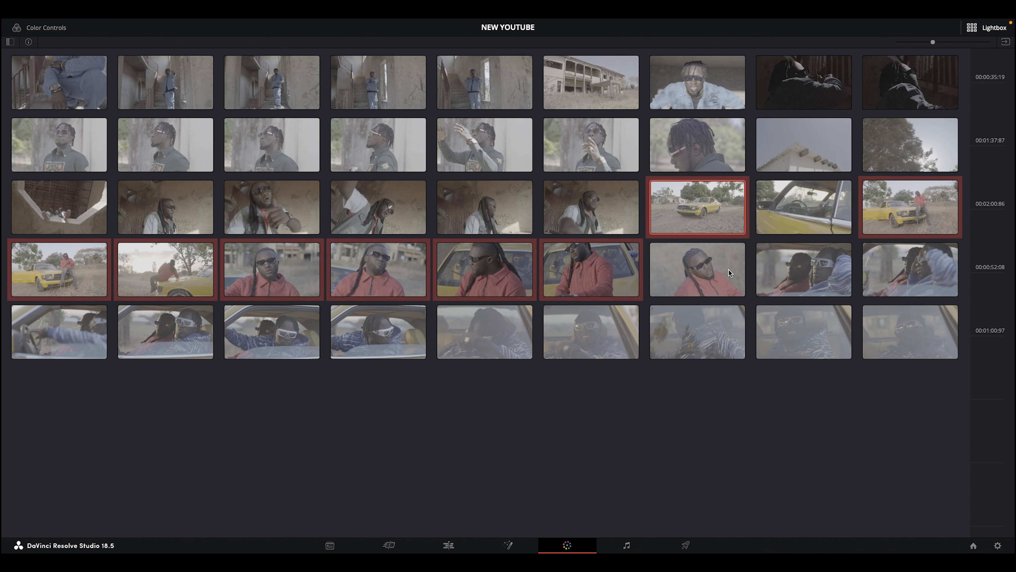
{"action": "left_click", "coordinate": [667, 272], "text": "super"}
{"action": "right_click", "coordinate": [290, 263]}
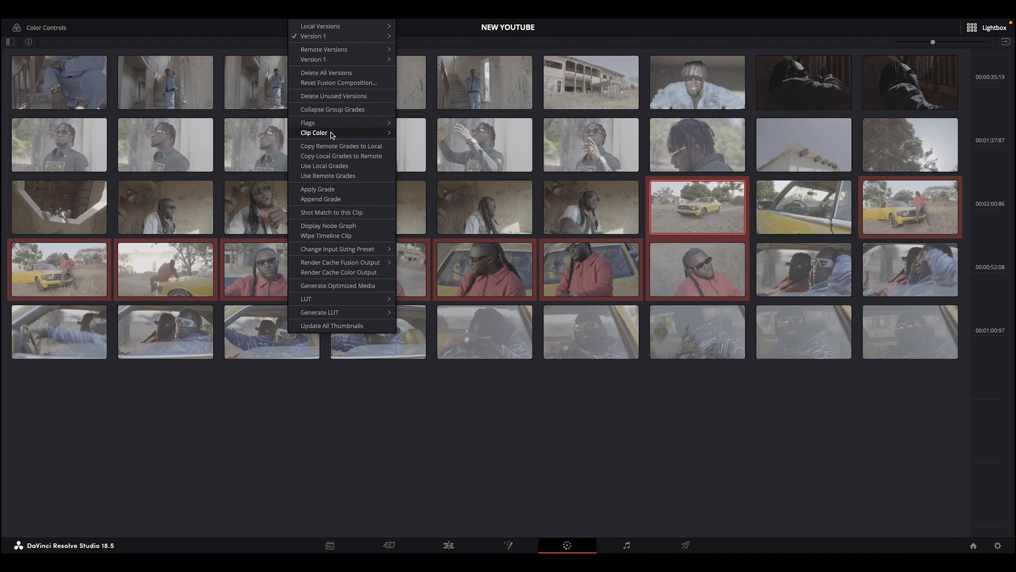
{"action": "right_click", "coordinate": [251, 276]}
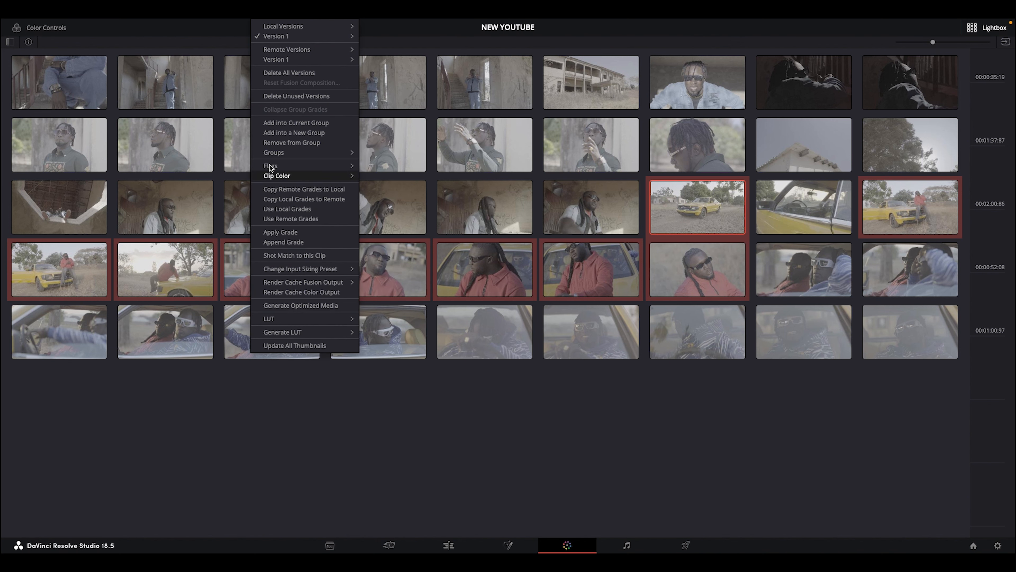
{"action": "left_click", "coordinate": [278, 133]}
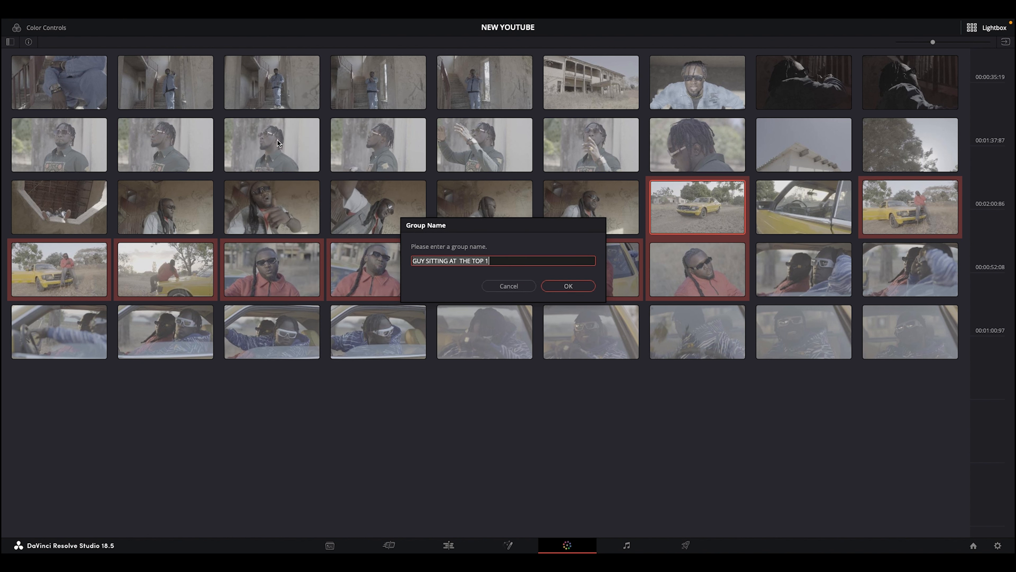
{"action": "key", "text": "ctrl+a"}
{"action": "type", "text": "G"}
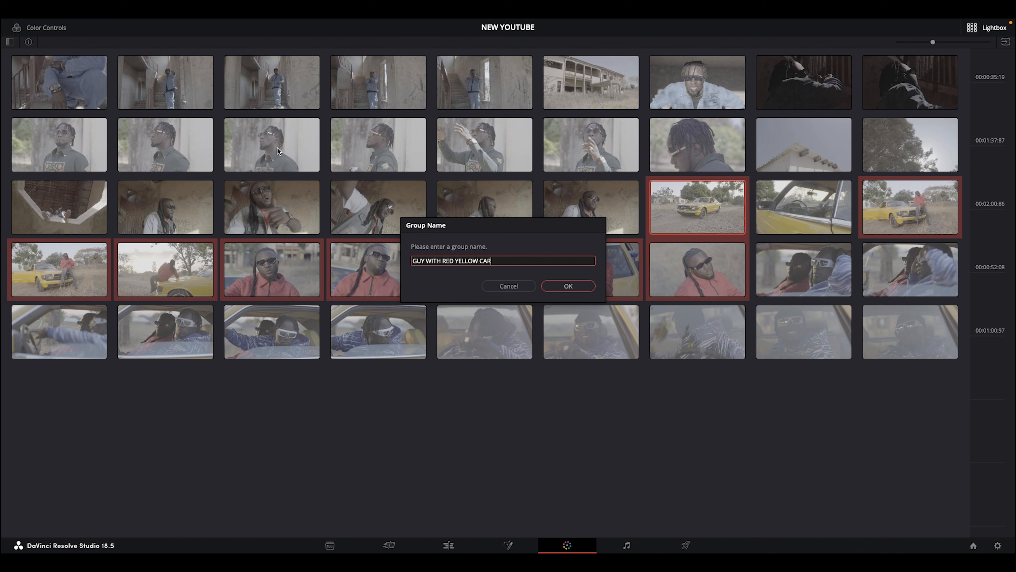
{"action": "key", "text": "Return"}
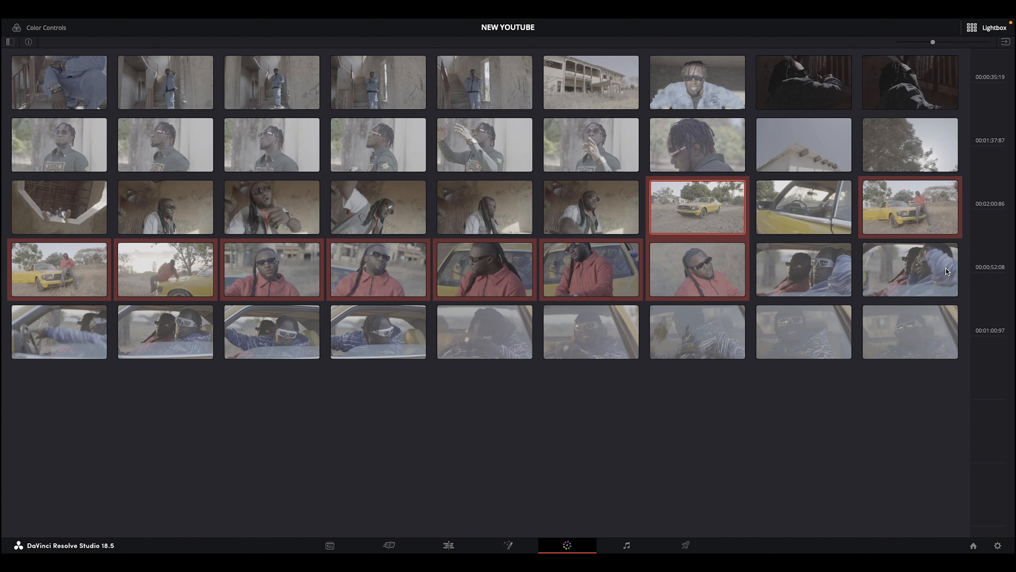
- Add the last two clips of the fourth row and the entire fifth row into a new group named GUY WITH RED / BLUR
{"action": "left_click", "coordinate": [819, 274]}
{"action": "left_click", "coordinate": [892, 273], "text": "super"}
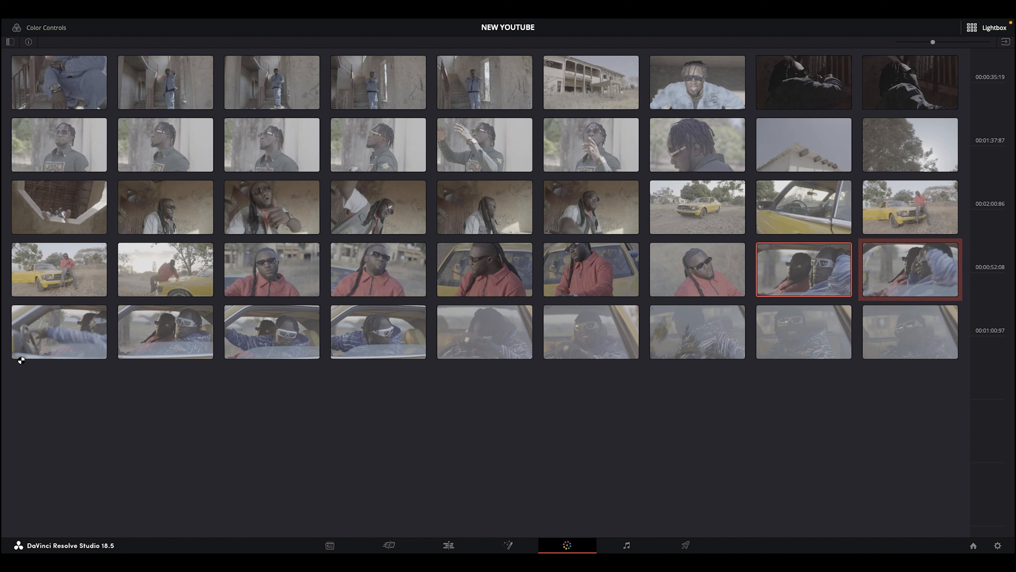
{"action": "left_click", "coordinate": [42, 339], "text": "super"}
{"action": "left_click", "coordinate": [184, 329], "text": "super"}
{"action": "left_click", "coordinate": [276, 331], "text": "super"}
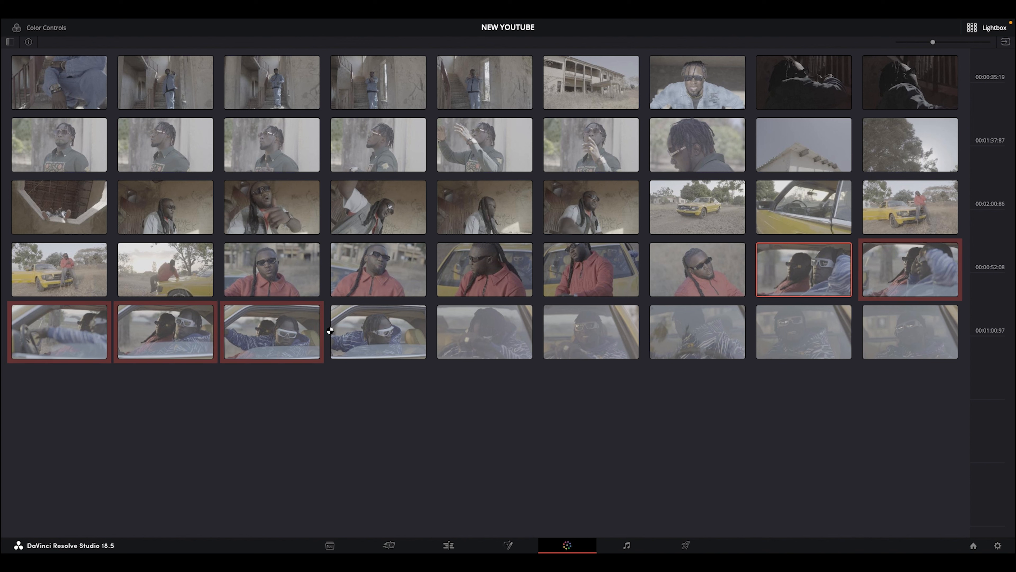
{"action": "left_click", "coordinate": [361, 329], "text": "super"}
{"action": "left_click", "coordinate": [495, 318], "text": "super"}
{"action": "left_click", "coordinate": [582, 330], "text": "super"}
{"action": "left_click", "coordinate": [696, 329], "text": "super"}
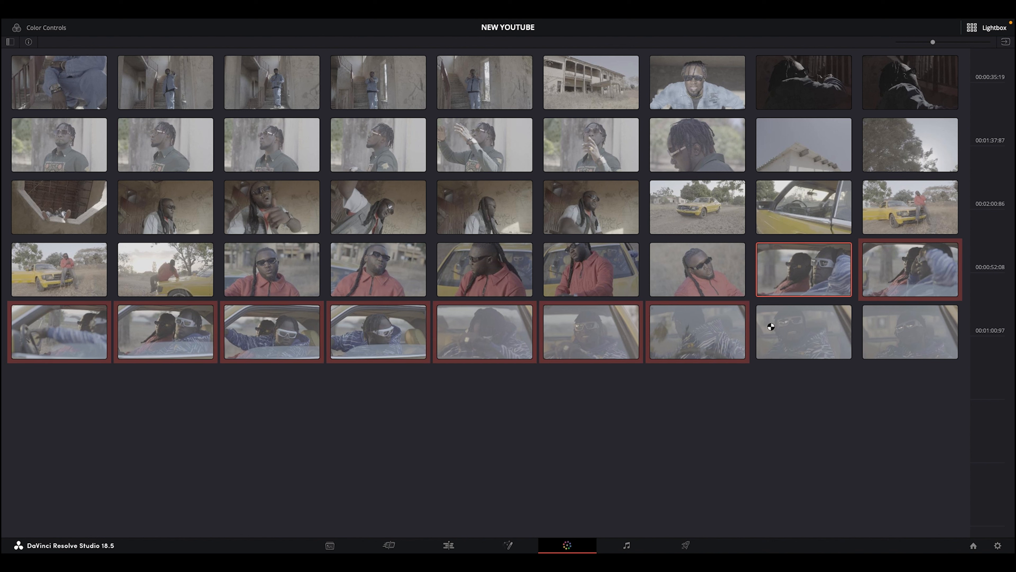
{"action": "left_click", "coordinate": [822, 324], "text": "super"}
{"action": "left_click", "coordinate": [948, 322], "text": "super"}
{"action": "right_click", "coordinate": [932, 329]}
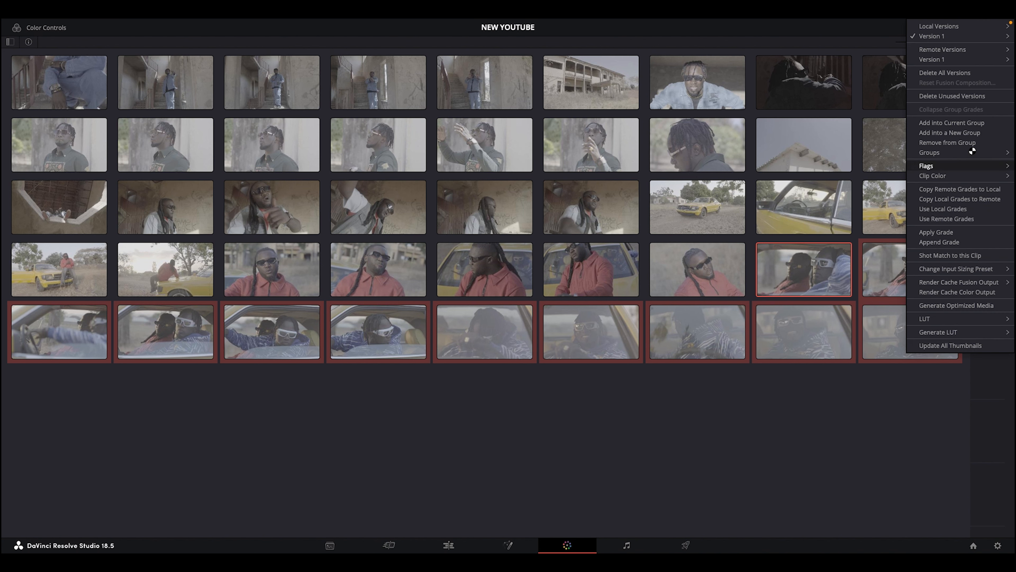
{"action": "left_click", "coordinate": [950, 133]}
{"action": "type", "text": "GUY WITH RED /  BLUE"}
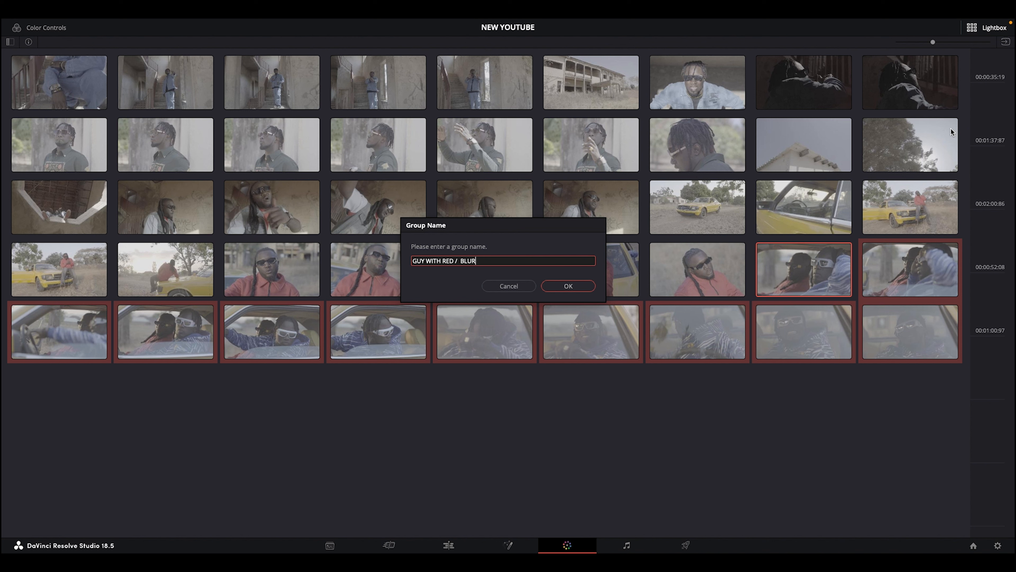
{"action": "key", "text": "Return"}
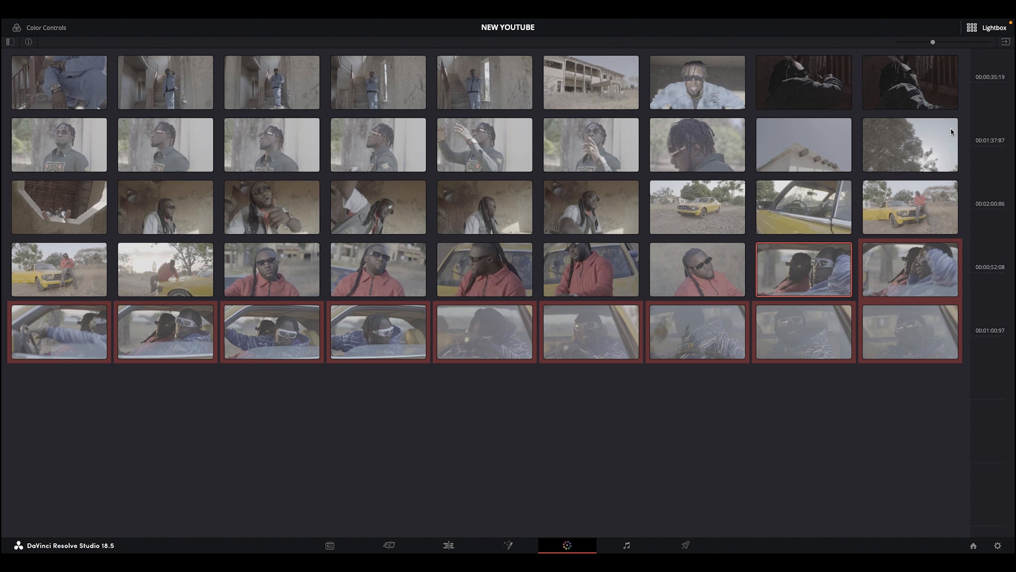
- Set the Timeline Thumbnail Mode to Record (A Mode) and show all the clips in the Lightbox
{"action": "left_click", "coordinate": [972, 28]}
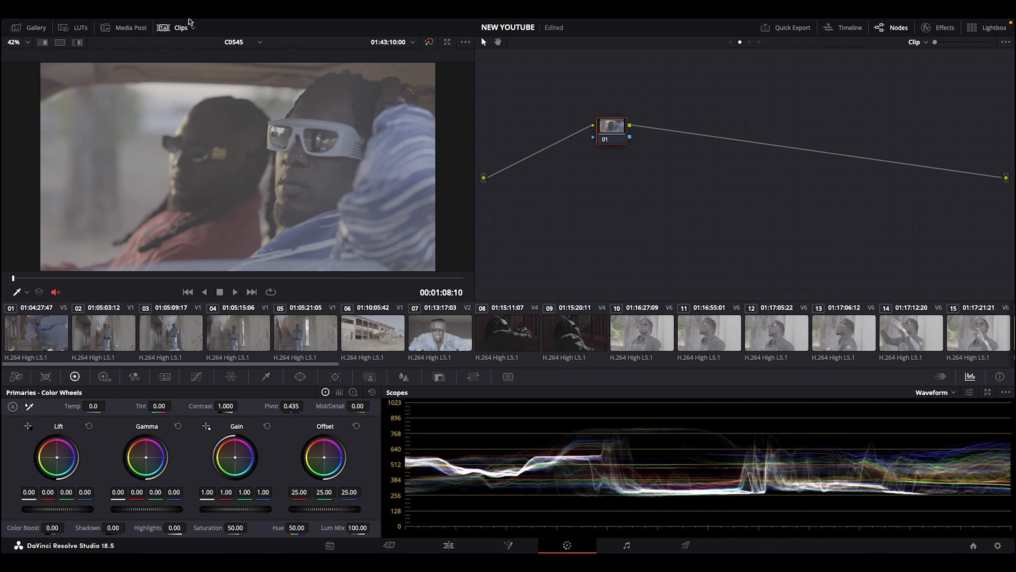
{"action": "mouse_move", "coordinate": [210, 4]}
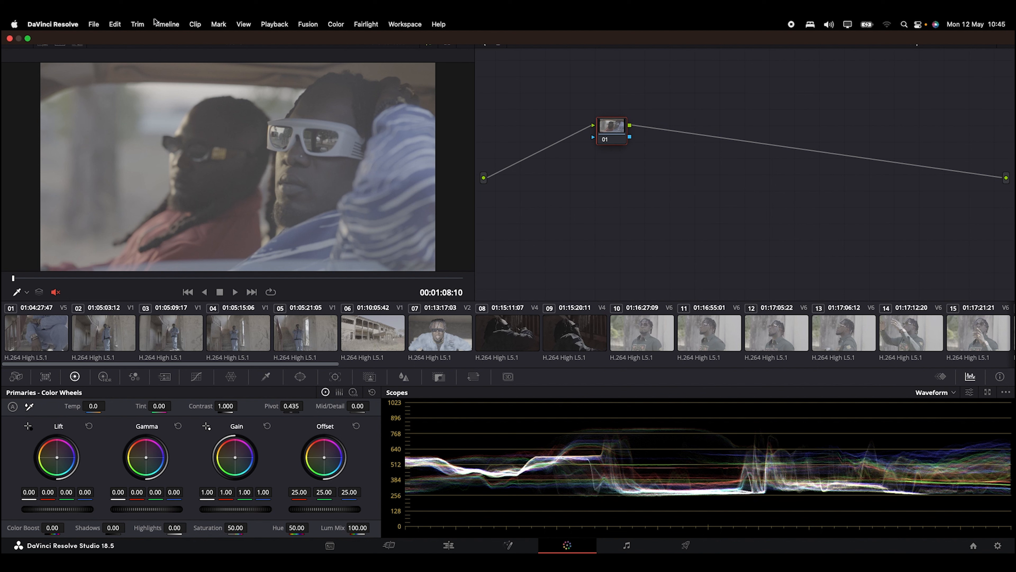
{"action": "left_click", "coordinate": [244, 24]}
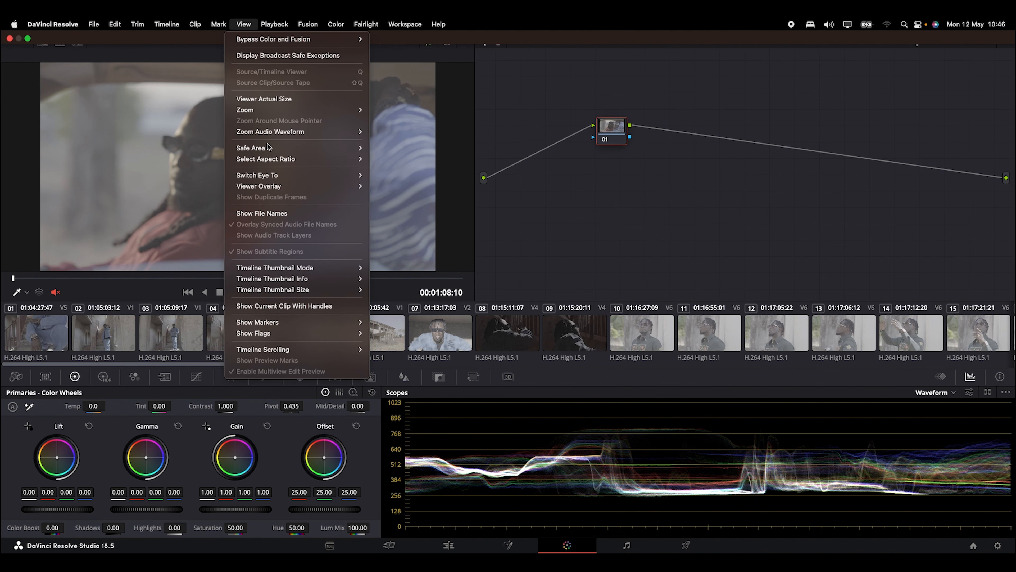
{"action": "mouse_move", "coordinate": [304, 268]}
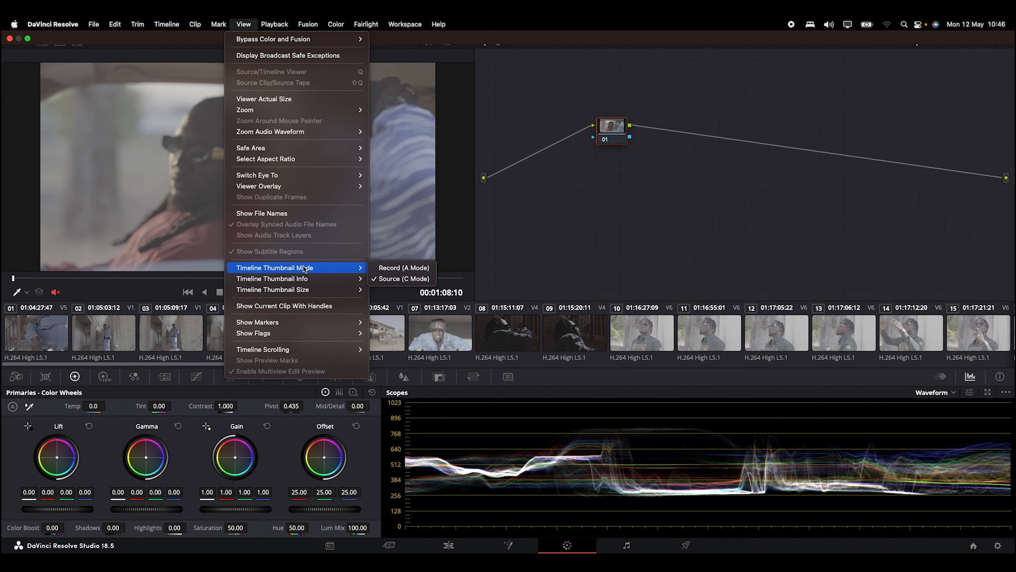
{"action": "left_click", "coordinate": [393, 268]}
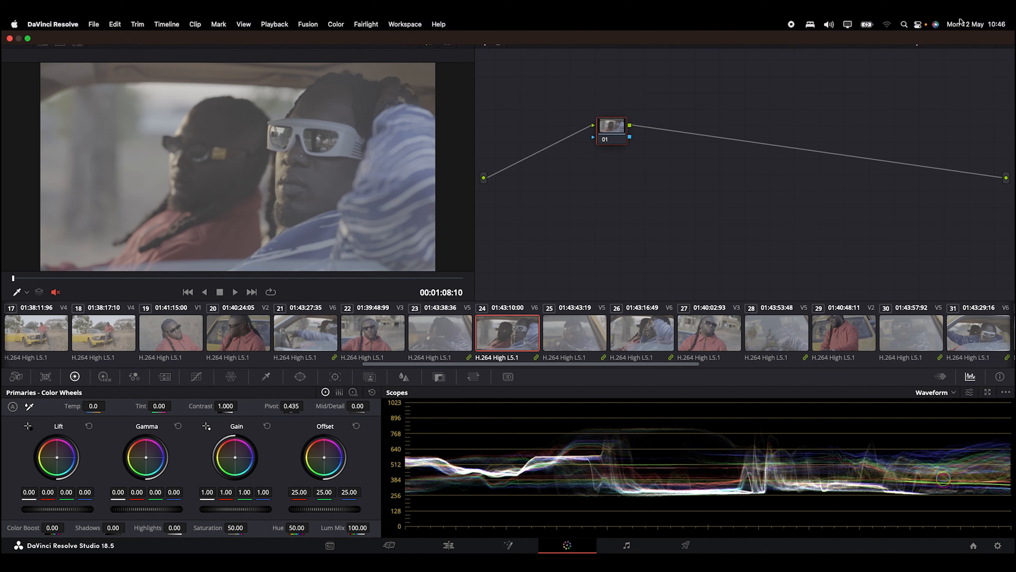
{"action": "left_click", "coordinate": [971, 33]}
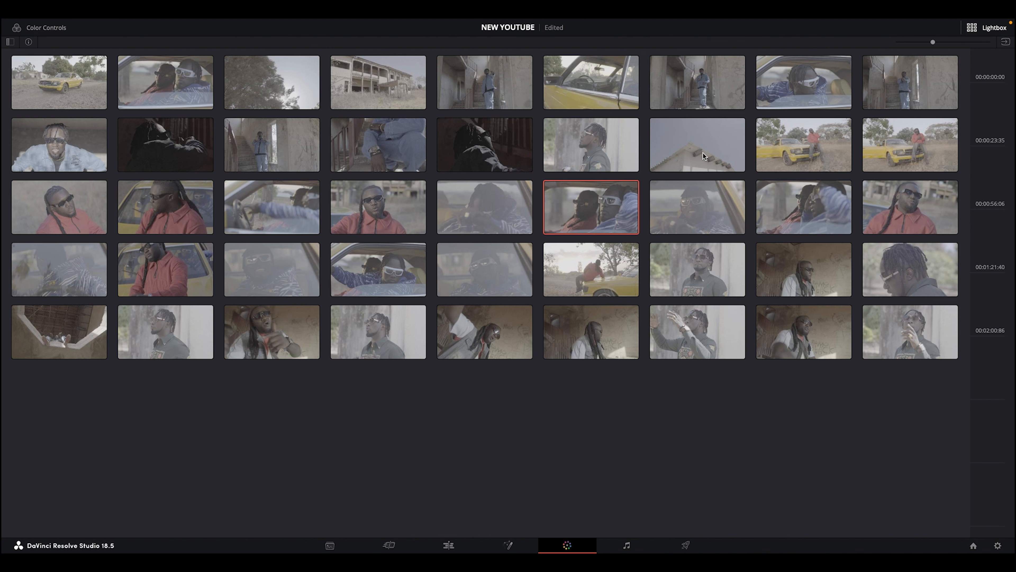
- Leave the Lightbox and filter the clips to the group with the staircase and abandoned building shots
{"action": "left_click", "coordinate": [972, 28]}
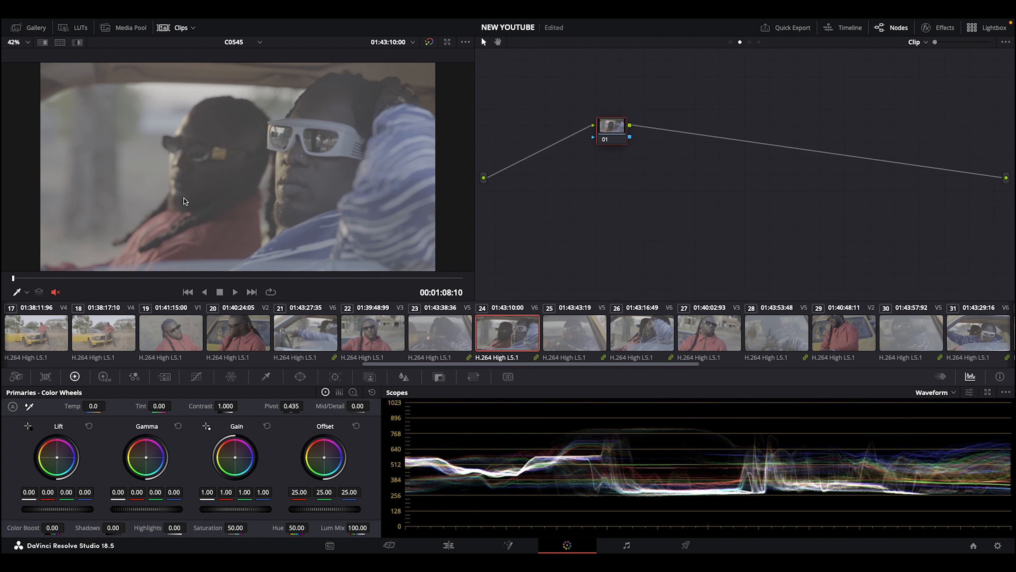
{"action": "left_click", "coordinate": [194, 28]}
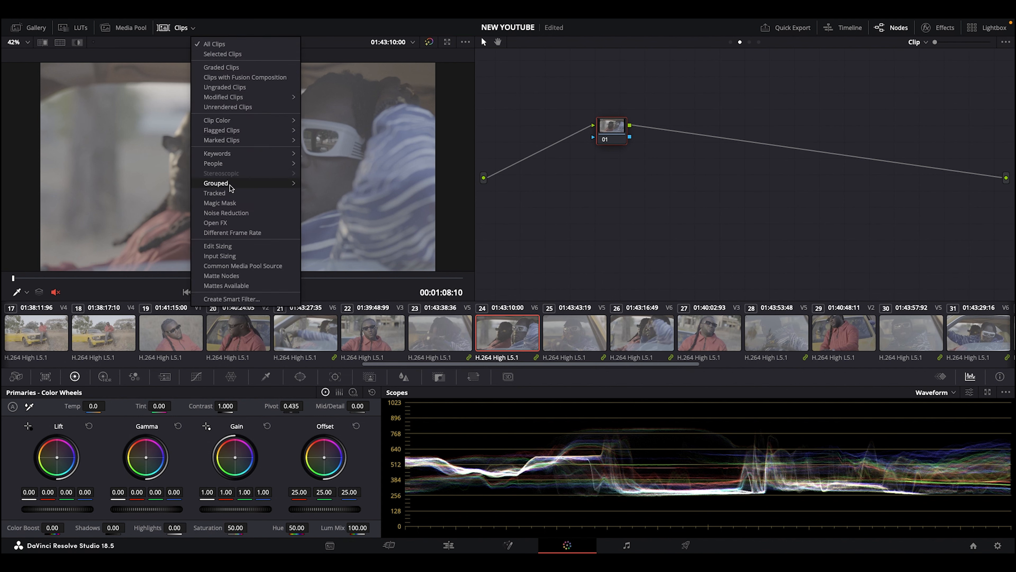
{"action": "mouse_move", "coordinate": [231, 187]}
{"action": "left_click", "coordinate": [327, 182]}
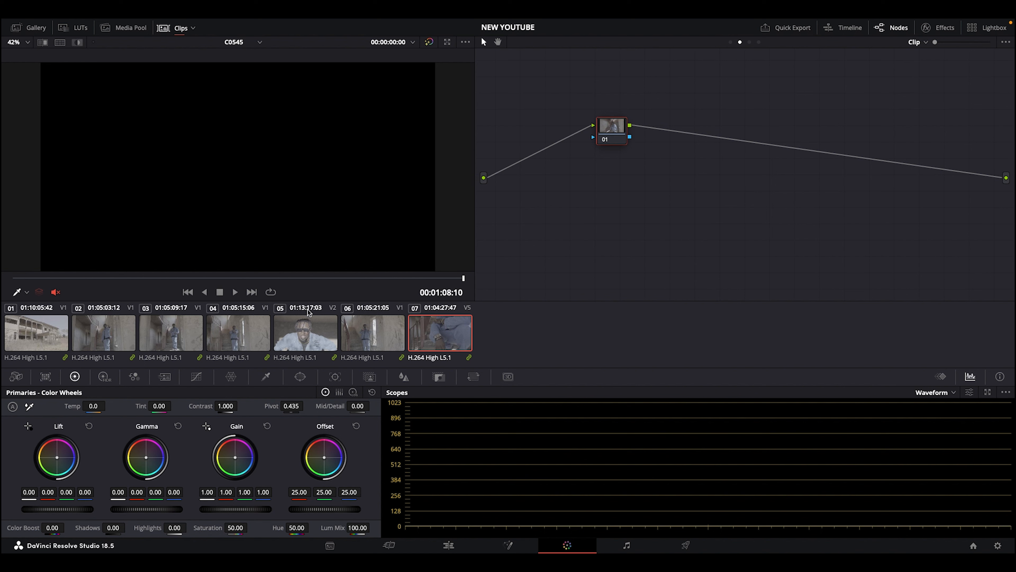
- Look through several shots of the man in denim in the filtered group
{"action": "left_click", "coordinate": [308, 326]}
{"action": "left_click", "coordinate": [238, 332]}
{"action": "left_click", "coordinate": [131, 342]}
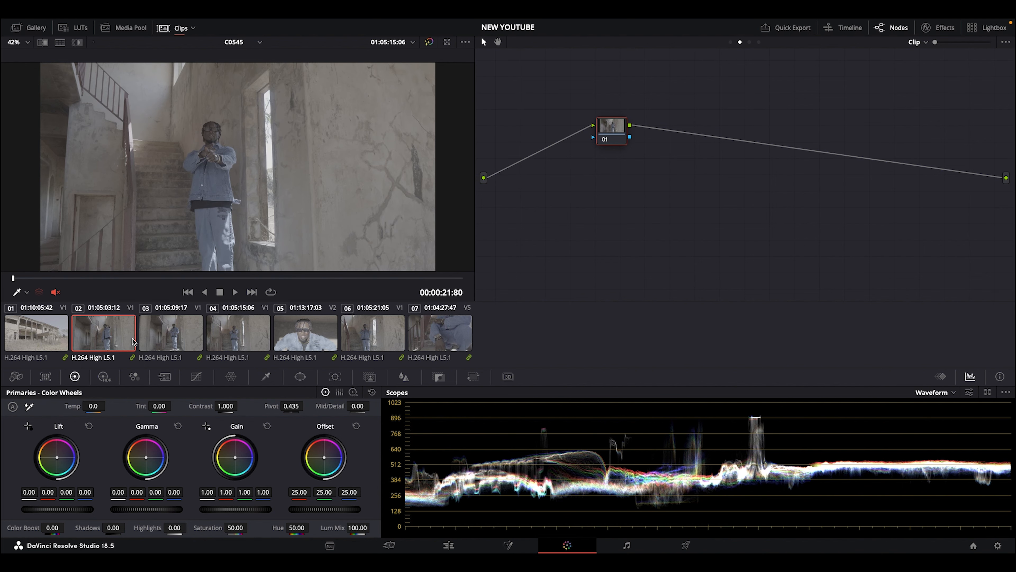
{"action": "left_click", "coordinate": [156, 339]}
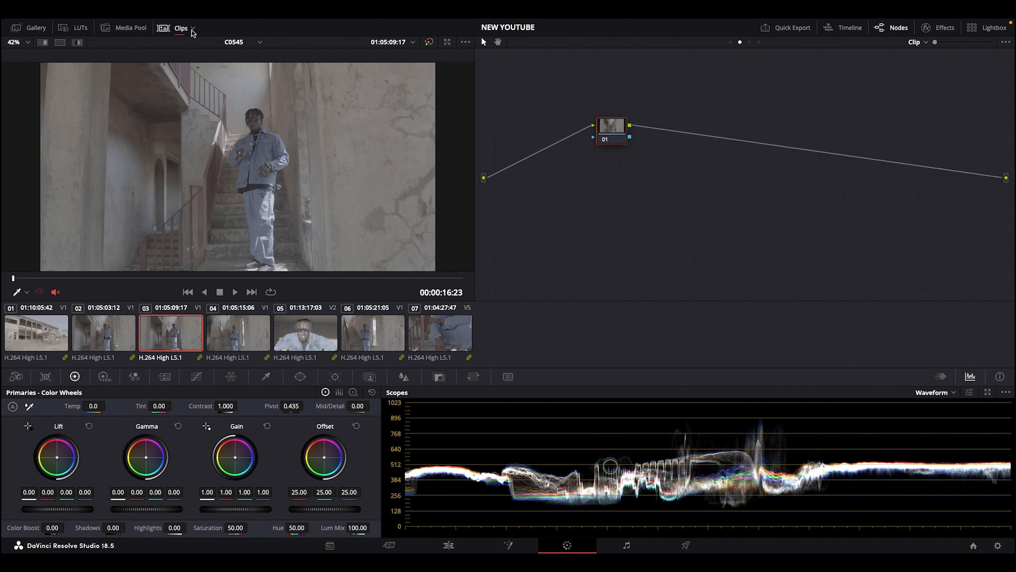
- Set the Timeline Thumbnail Mode to Source (C Mode) for the filtered clips
{"action": "mouse_move", "coordinate": [209, 21]}
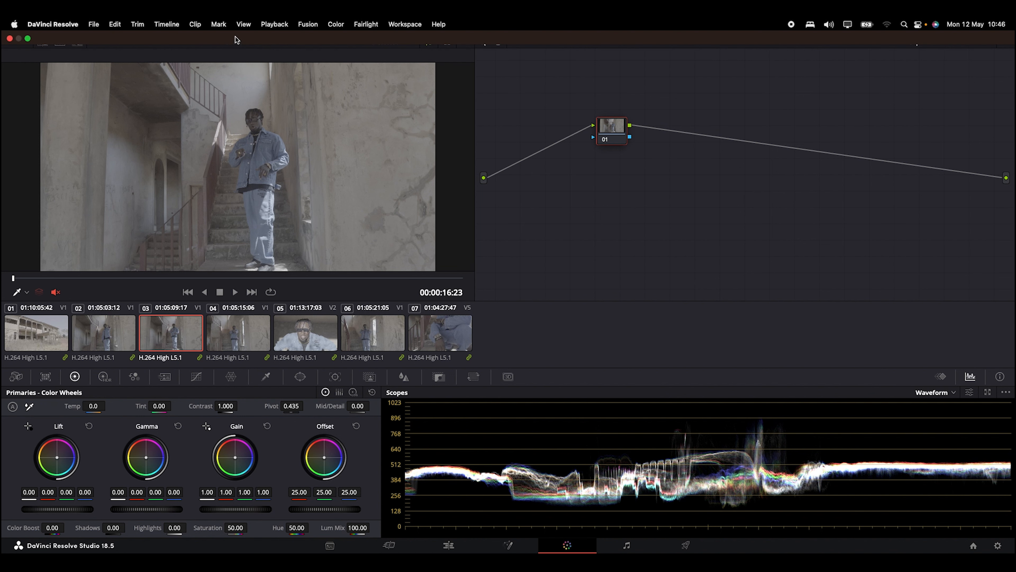
{"action": "left_click", "coordinate": [242, 26]}
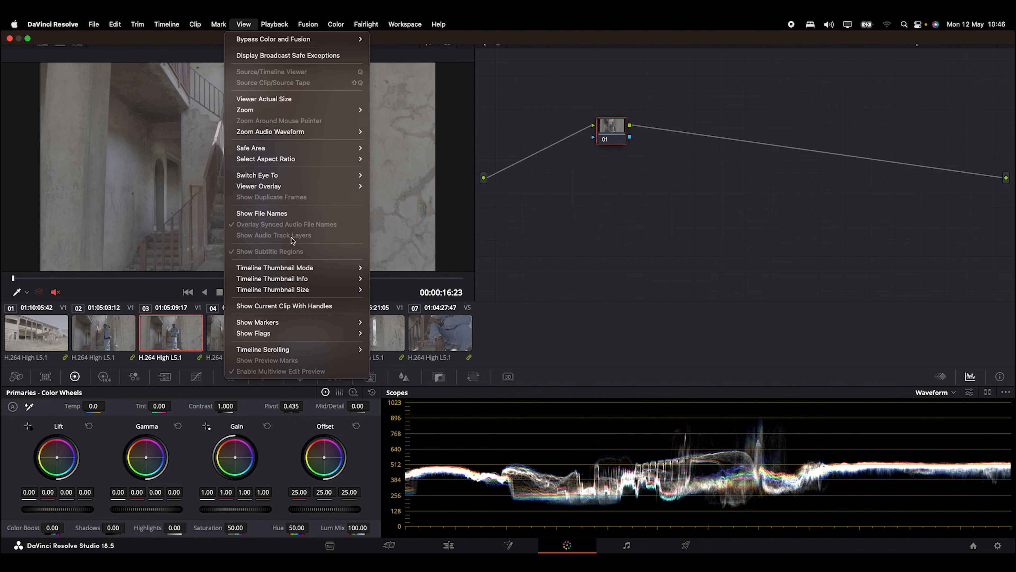
{"action": "mouse_move", "coordinate": [300, 268]}
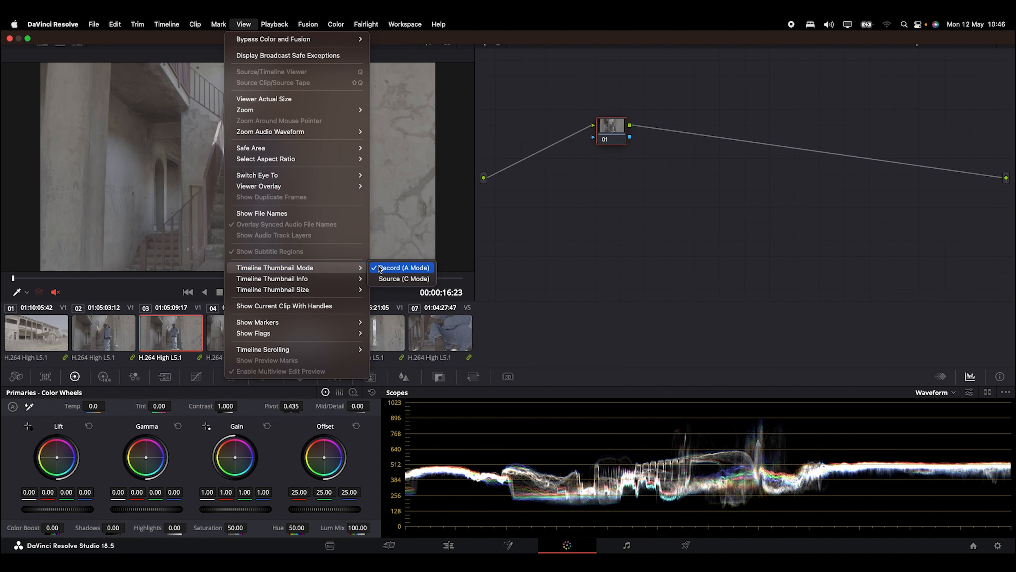
{"action": "left_click", "coordinate": [384, 282]}
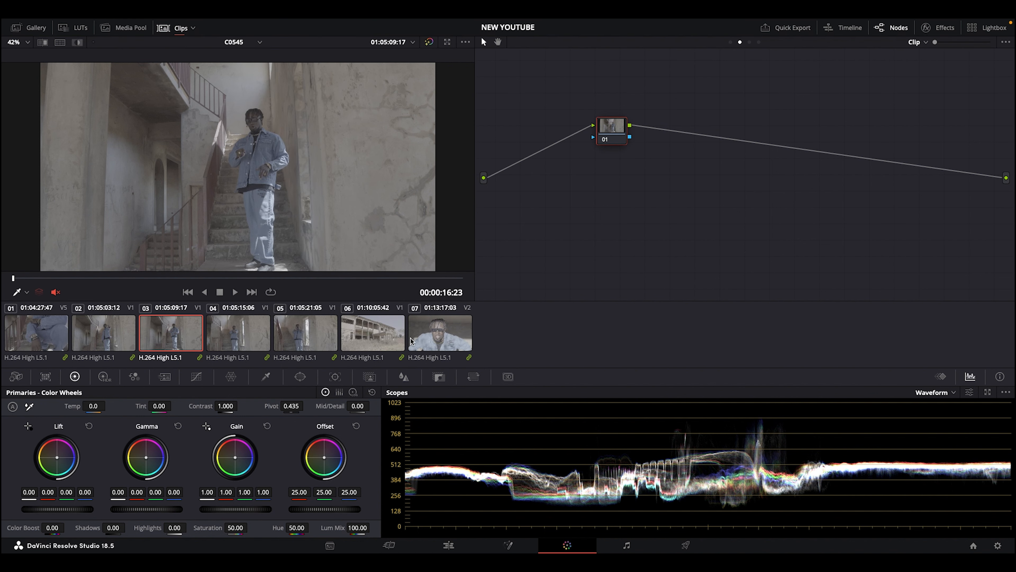
{"action": "mouse_move", "coordinate": [120, 21]}
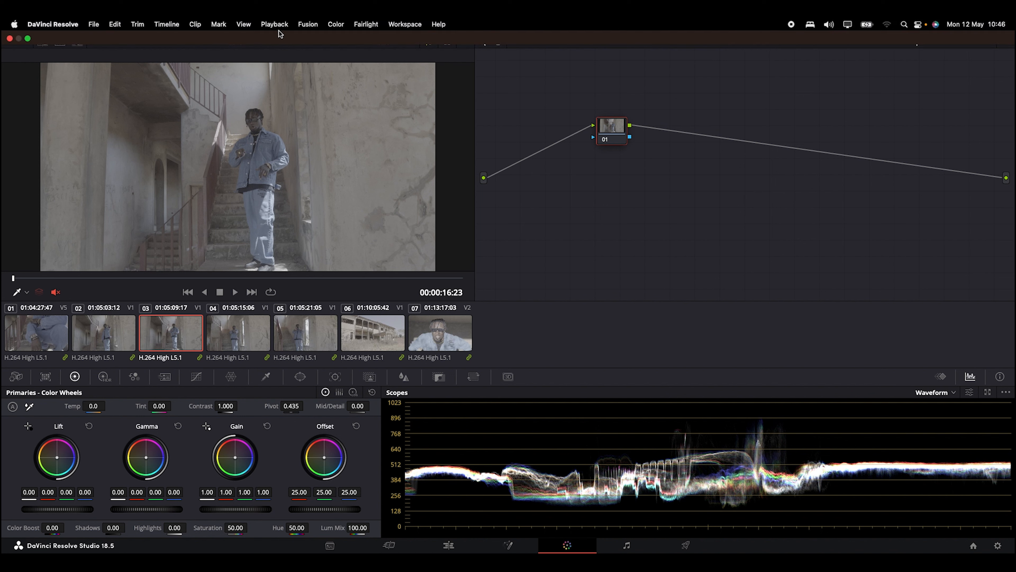
{"action": "left_click", "coordinate": [244, 25]}
{"action": "mouse_move", "coordinate": [308, 269]}
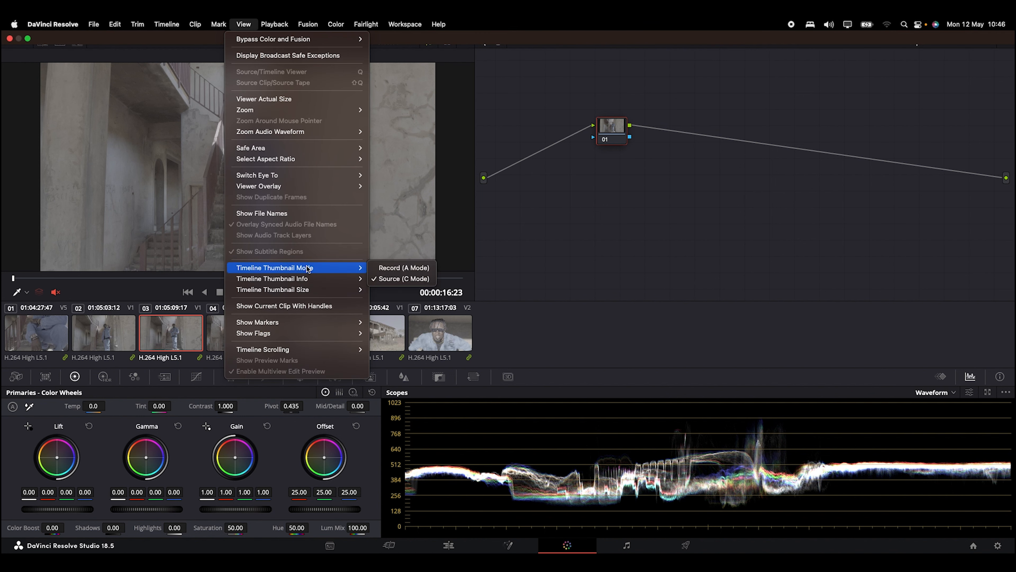
{"action": "left_click", "coordinate": [532, 250]}
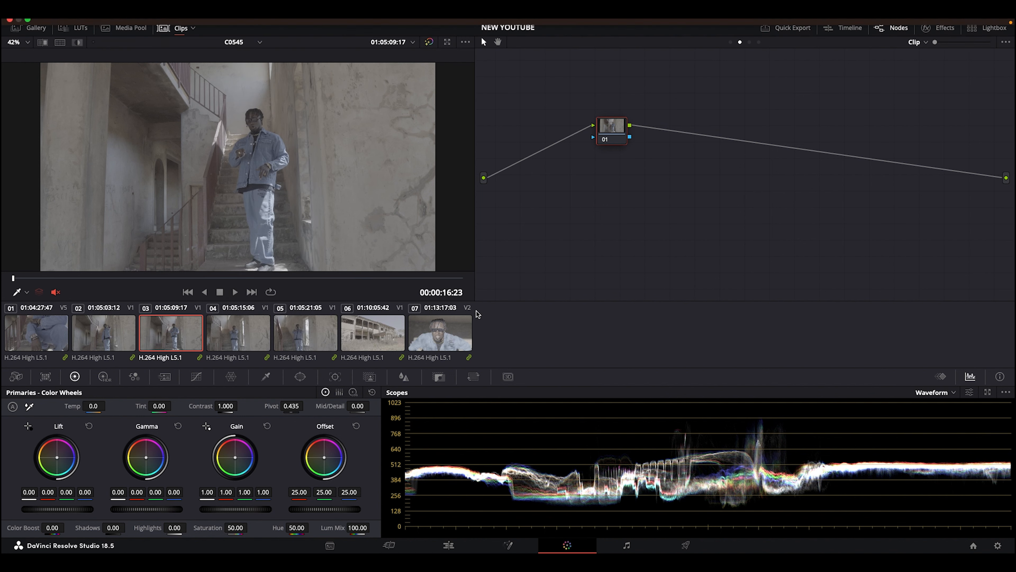
- Review the staircase and building group's clips in source order, from the last clip back to the first ones
{"action": "left_click", "coordinate": [440, 338]}
{"action": "left_click", "coordinate": [357, 332]}
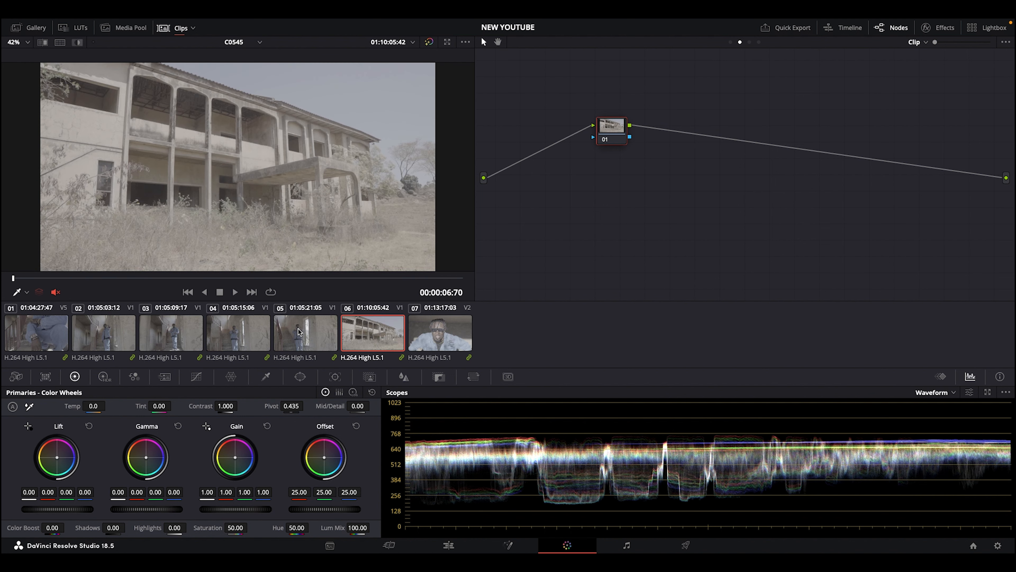
{"action": "left_click", "coordinate": [301, 333]}
{"action": "left_click", "coordinate": [154, 343]}
{"action": "left_click", "coordinate": [100, 341]}
{"action": "left_click", "coordinate": [63, 341]}
{"action": "left_click", "coordinate": [104, 337]}
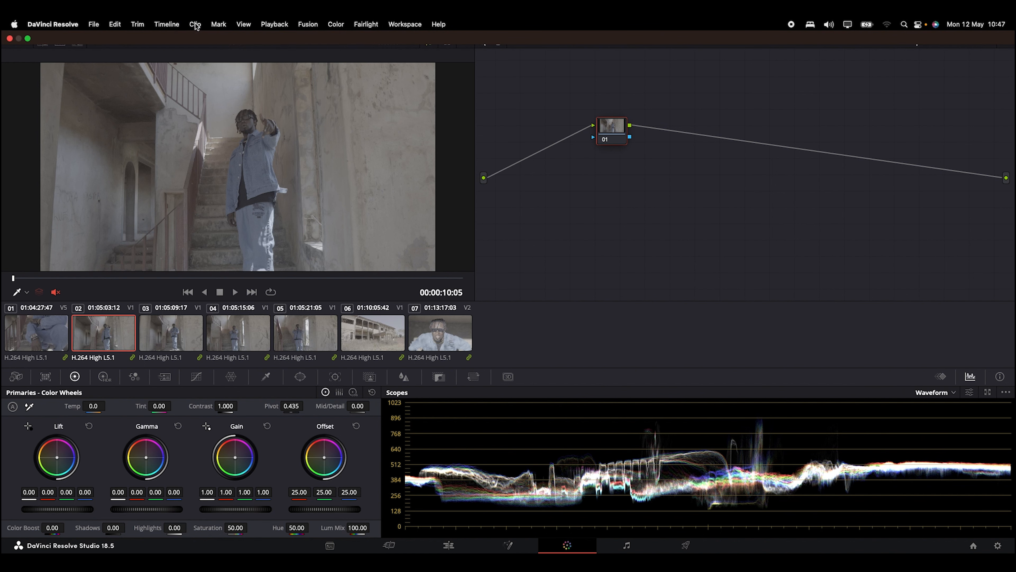
{"action": "left_click", "coordinate": [195, 24]}
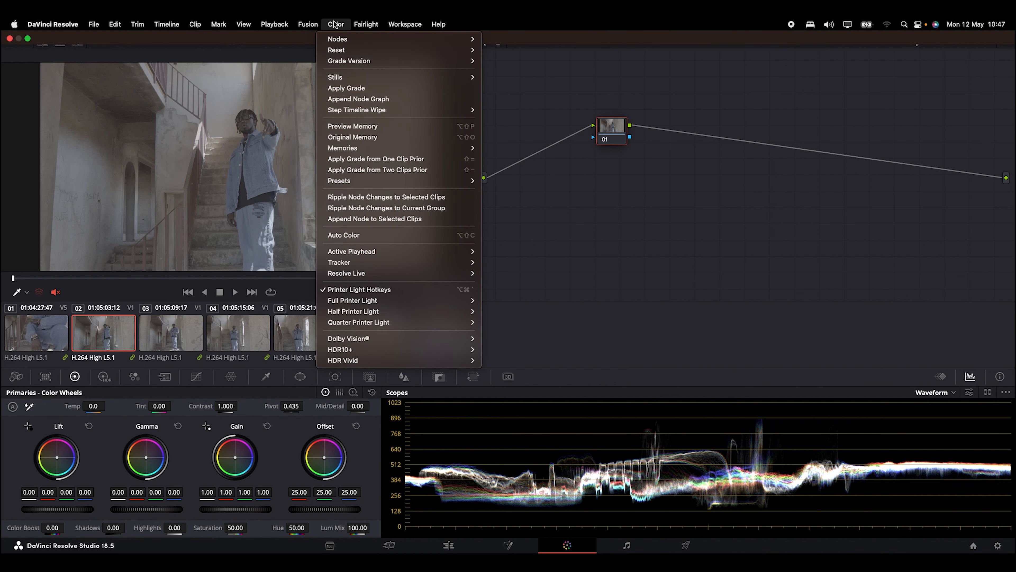
{"action": "mouse_move", "coordinate": [193, 25]}
{"action": "left_click", "coordinate": [570, 211]}
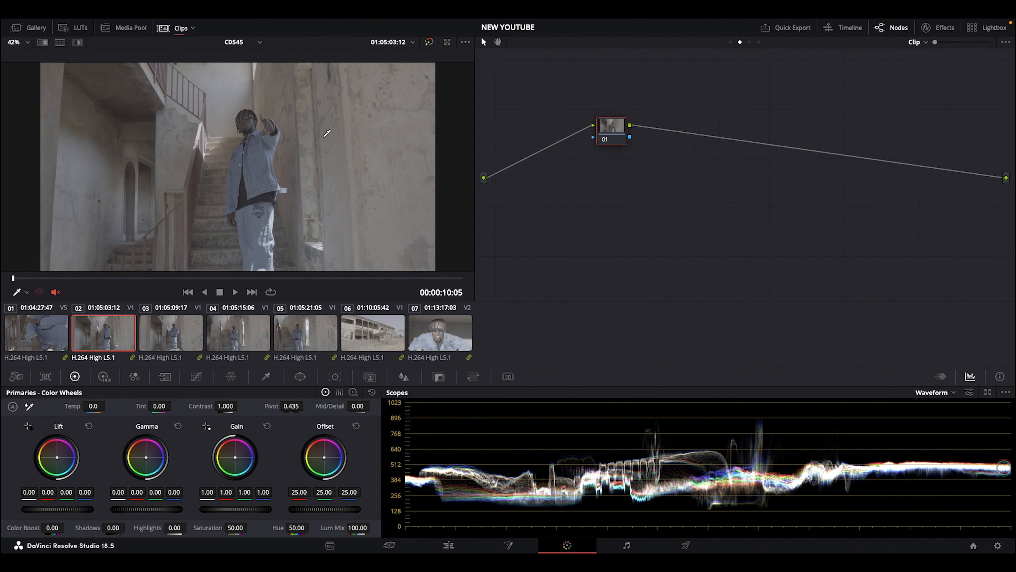
- Filter the clips to the group containing the two dark interior shots
{"action": "left_click", "coordinate": [193, 28]}
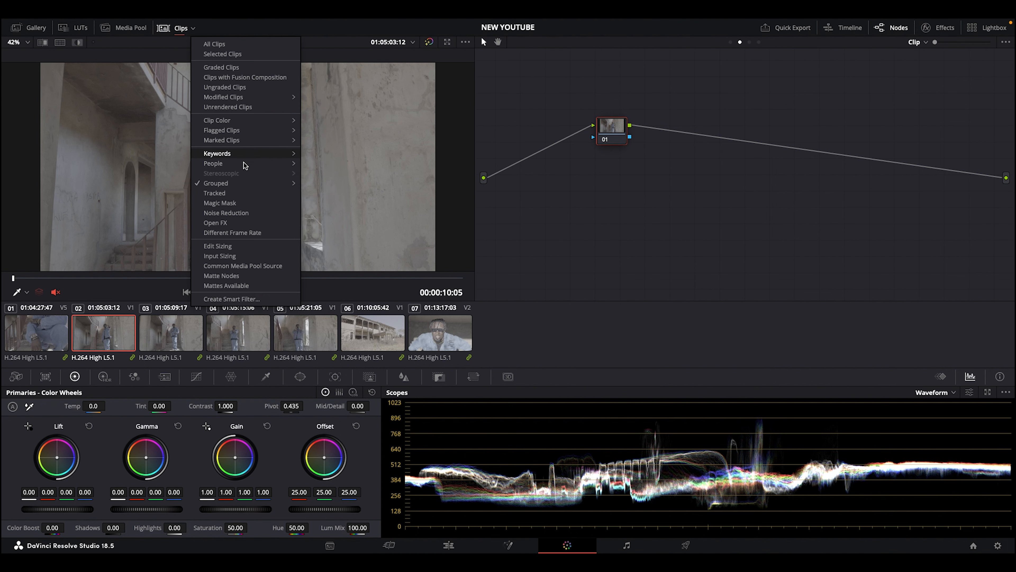
{"action": "mouse_move", "coordinate": [248, 183]}
{"action": "left_click", "coordinate": [331, 194]}
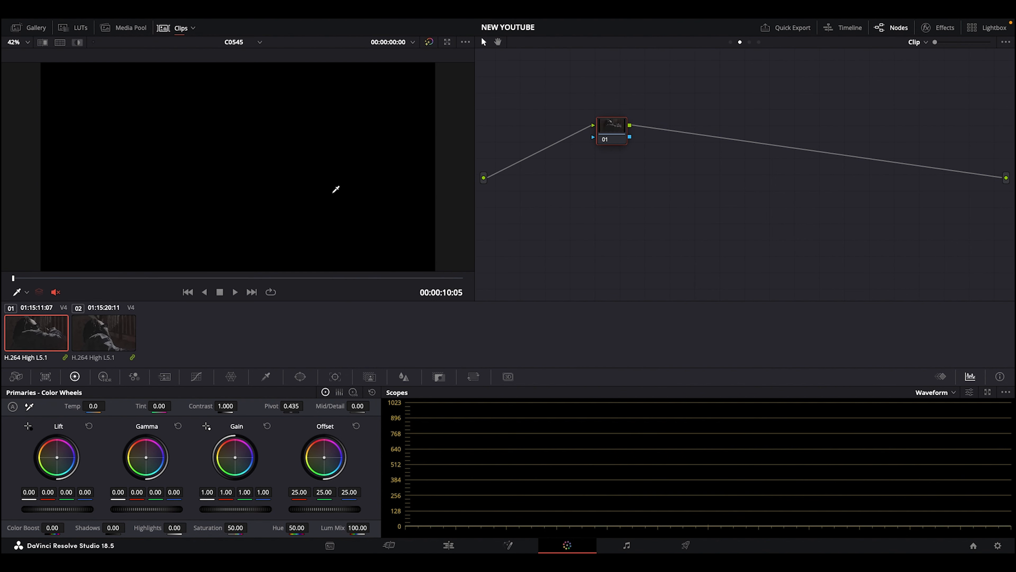
- Filter the clips to the group of six shots with the man in sunglasses and denim jacket, and select its third clip
{"action": "left_click", "coordinate": [193, 28]}
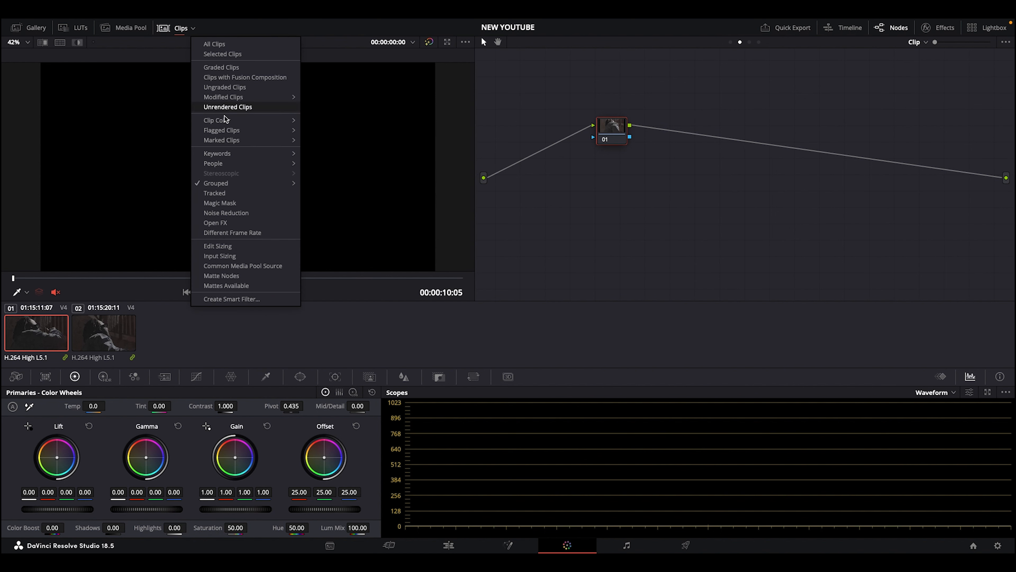
{"action": "mouse_move", "coordinate": [254, 184]}
{"action": "left_click", "coordinate": [316, 202]}
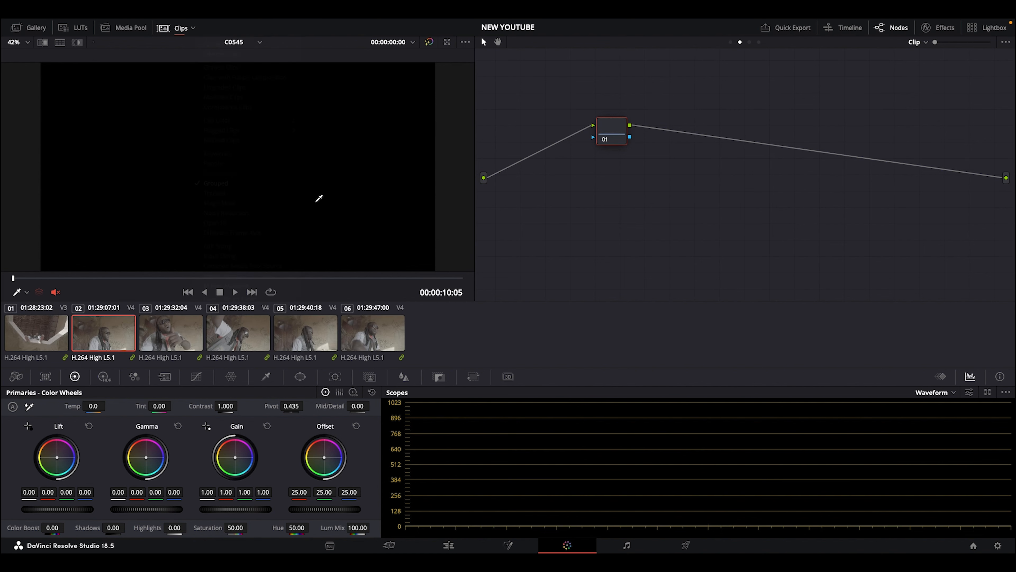
{"action": "left_click", "coordinate": [155, 343]}
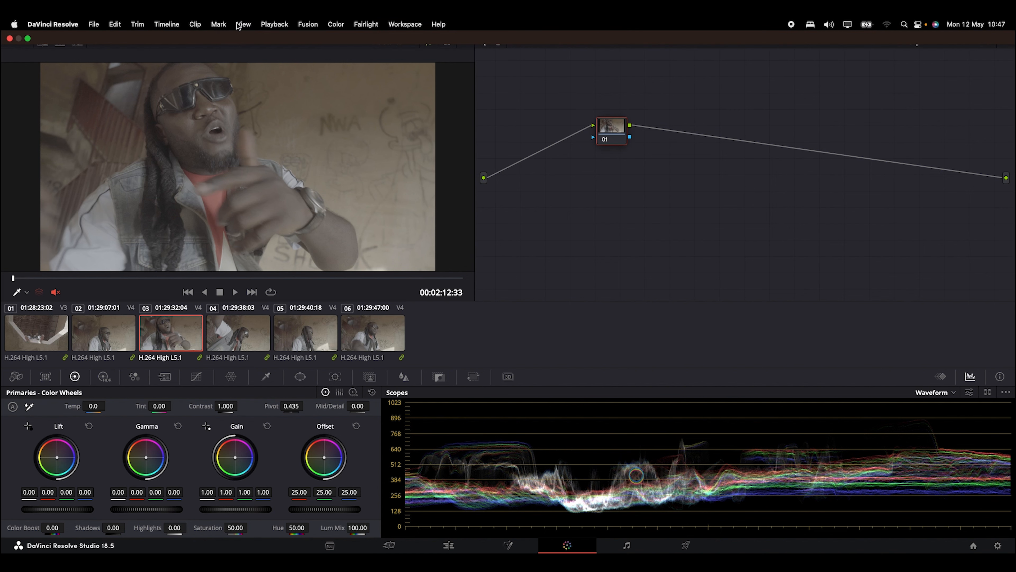
- Switch the Timeline Thumbnail Mode to Record (A Mode) and back to Source (C Mode) to compare the clip order
{"action": "left_click", "coordinate": [237, 24]}
{"action": "mouse_move", "coordinate": [313, 271]}
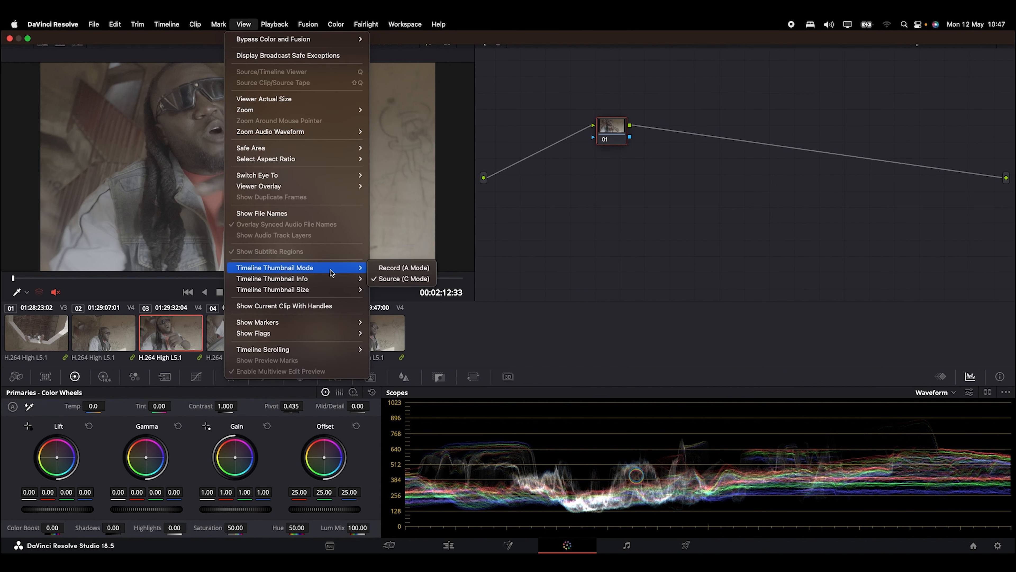
{"action": "left_click", "coordinate": [407, 269]}
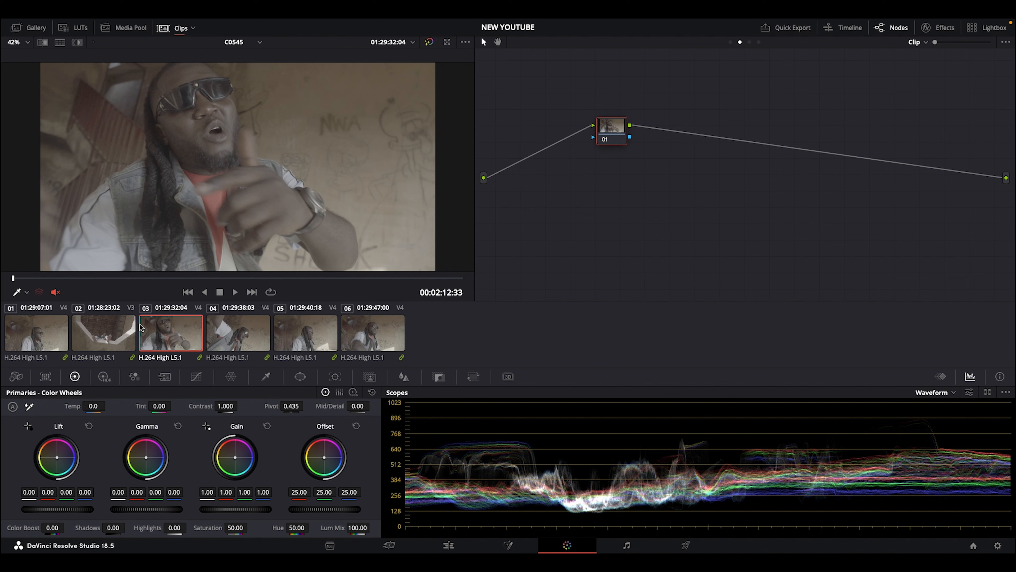
{"action": "mouse_move", "coordinate": [190, 29]}
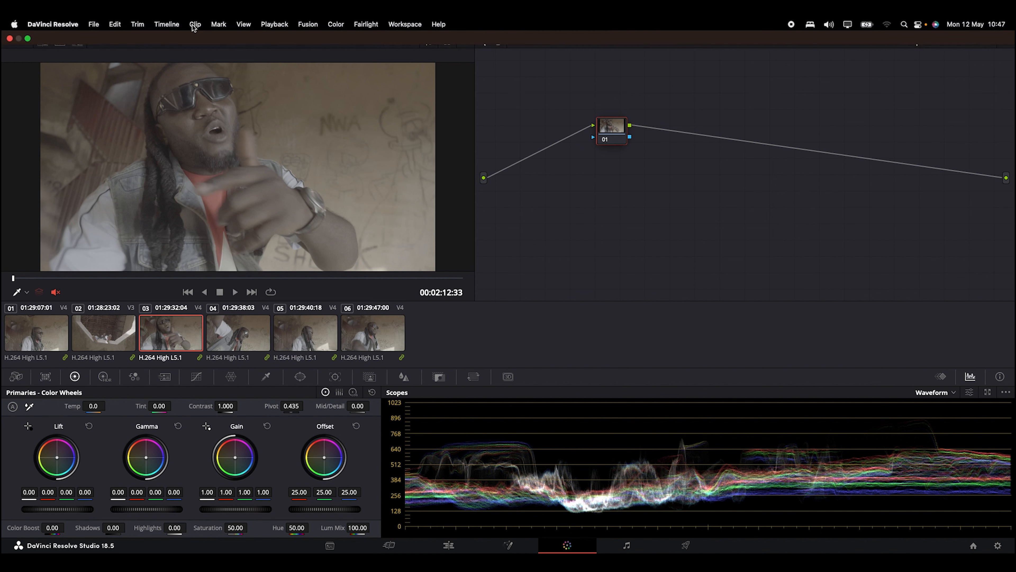
{"action": "left_click", "coordinate": [244, 25]}
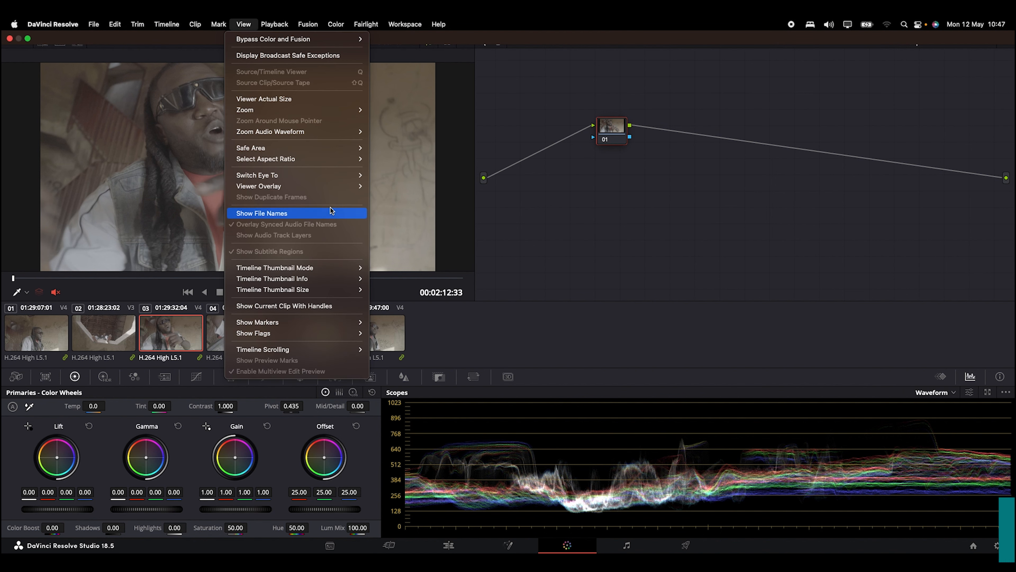
{"action": "mouse_move", "coordinate": [348, 267]}
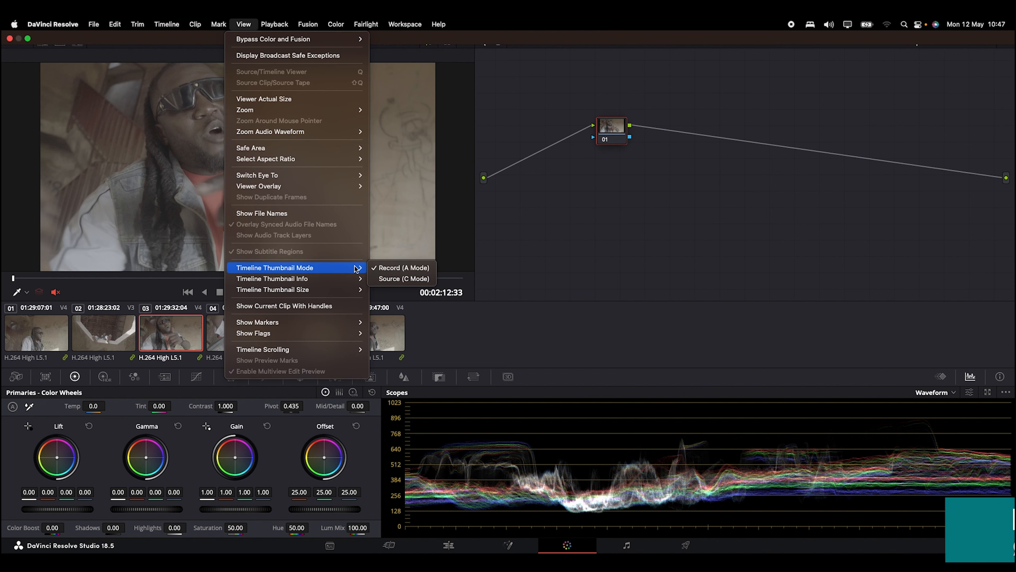
{"action": "left_click", "coordinate": [390, 278]}
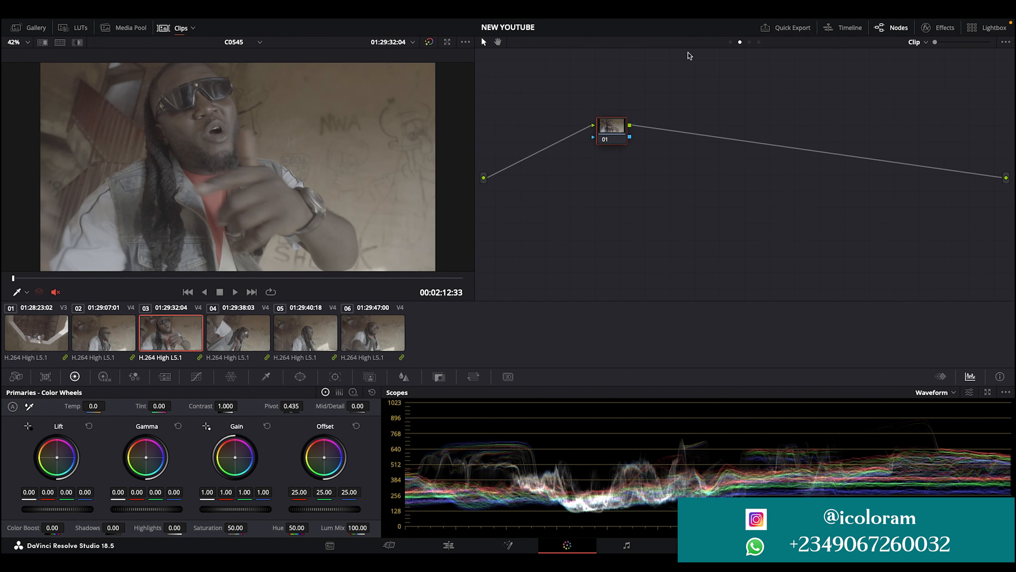
- Switch the node graph to Group Pre-Clip and select the Sony still in the gallery's CST album
{"action": "left_click", "coordinate": [731, 42]}
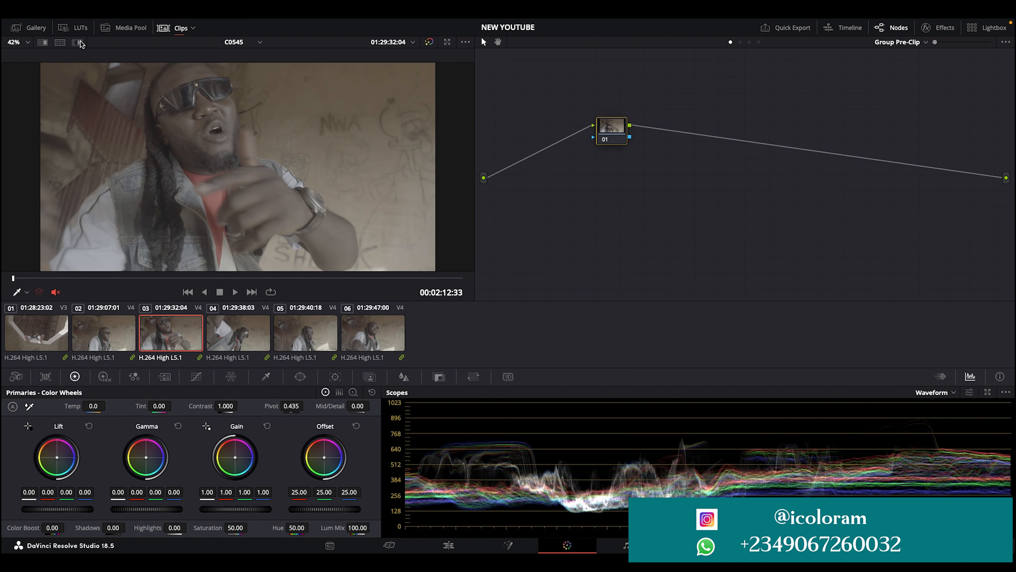
{"action": "left_click", "coordinate": [44, 28]}
{"action": "left_click", "coordinate": [23, 101]}
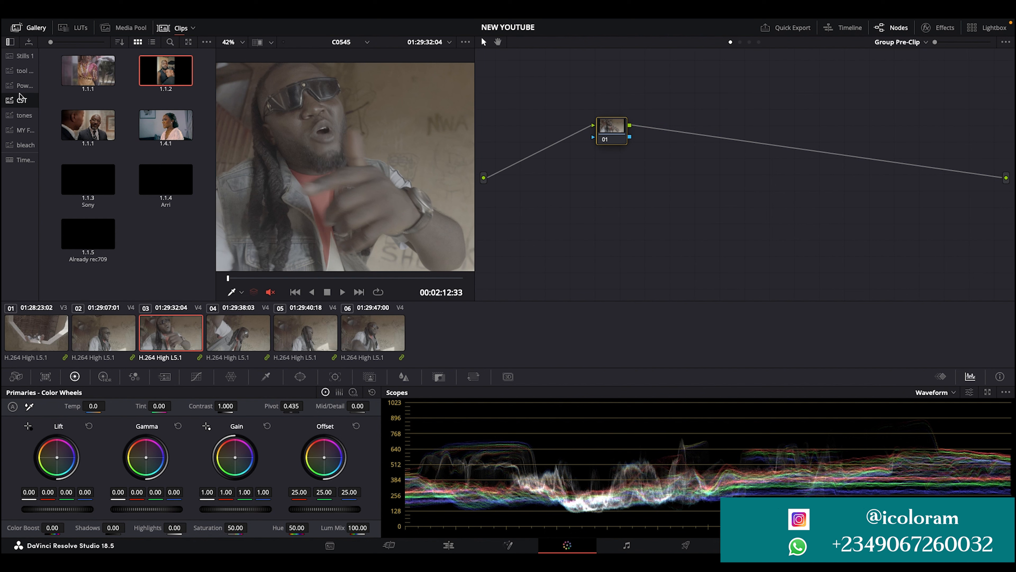
{"action": "left_click", "coordinate": [88, 177]}
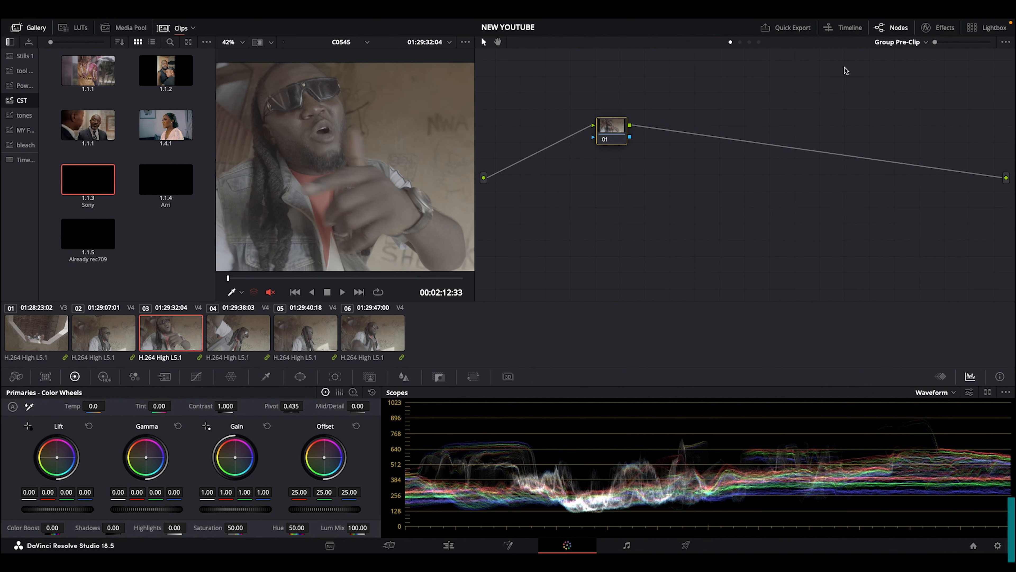
- Search the effects library for COLO and apply Color Space Transform to node 01 of the Group Pre-Clip graph
{"action": "left_click", "coordinate": [937, 29]}
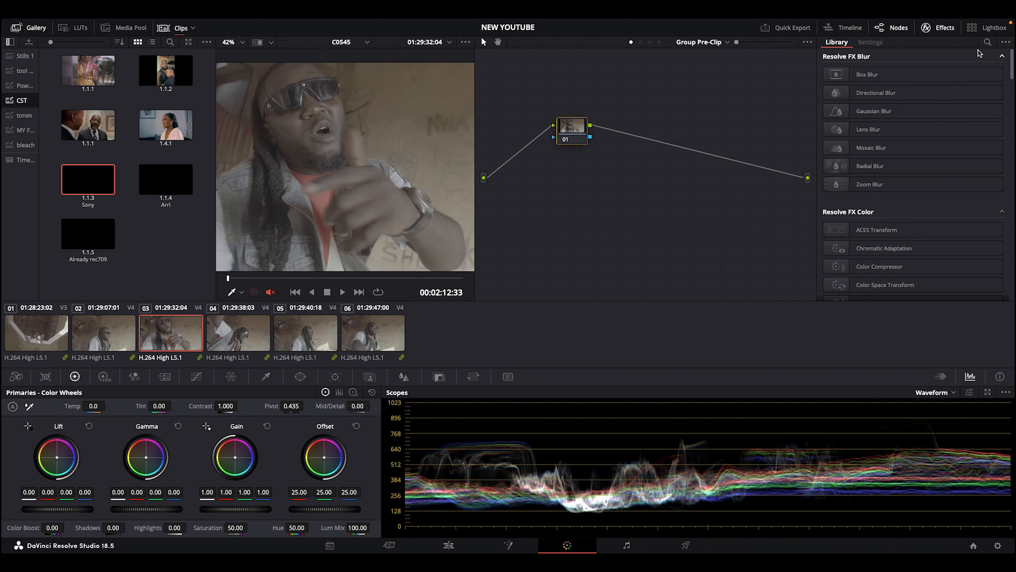
{"action": "left_click", "coordinate": [987, 43]}
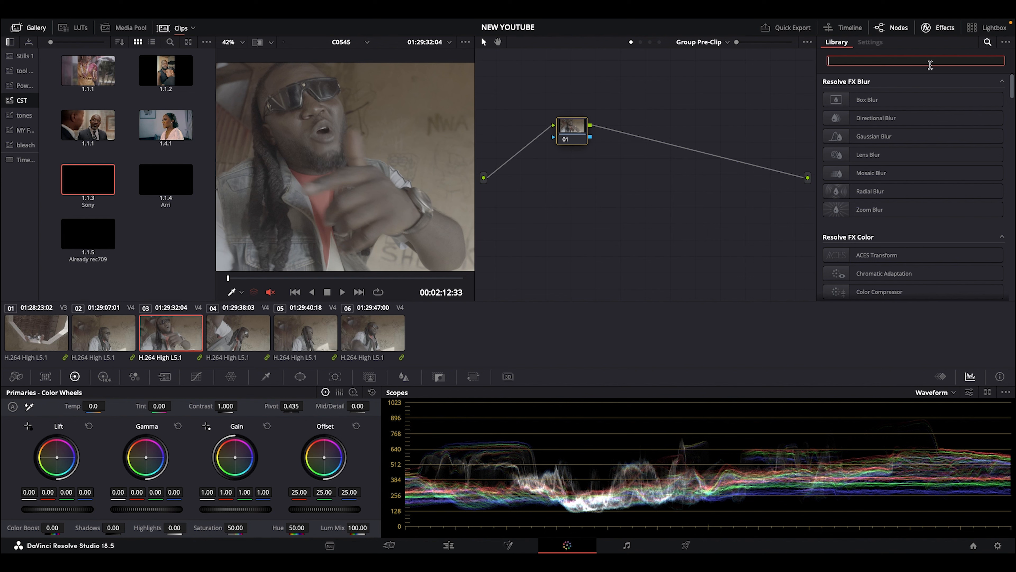
{"action": "type", "text": "cOLO"}
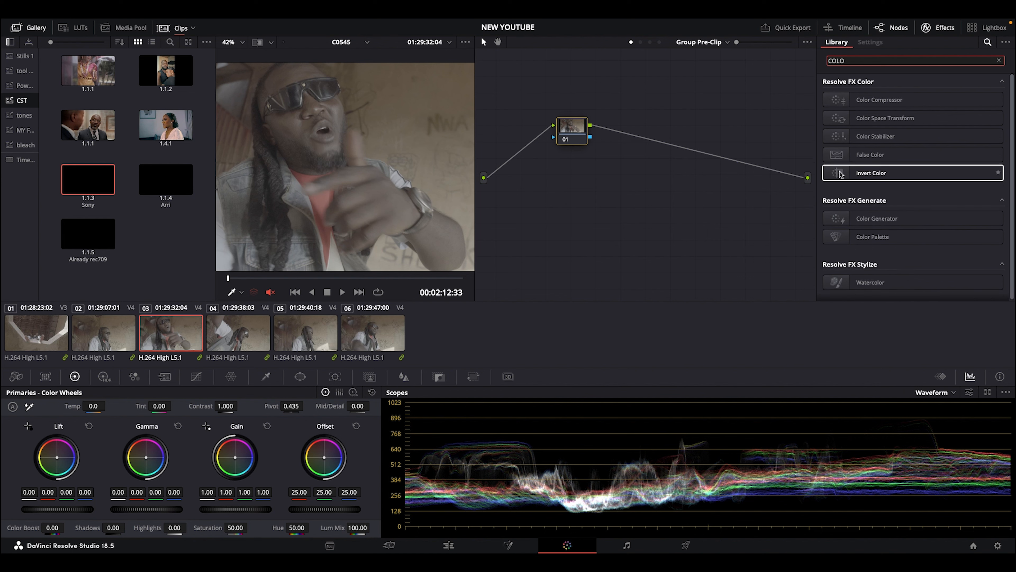
{"action": "left_click", "coordinate": [831, 118]}
{"action": "left_click_drag", "start_coordinate": [832, 119], "coordinate": [570, 128]}
- Set the Color Space Transform's Input Color Space to Sony S-Gamut3.Cine
{"action": "left_click", "coordinate": [936, 114]}
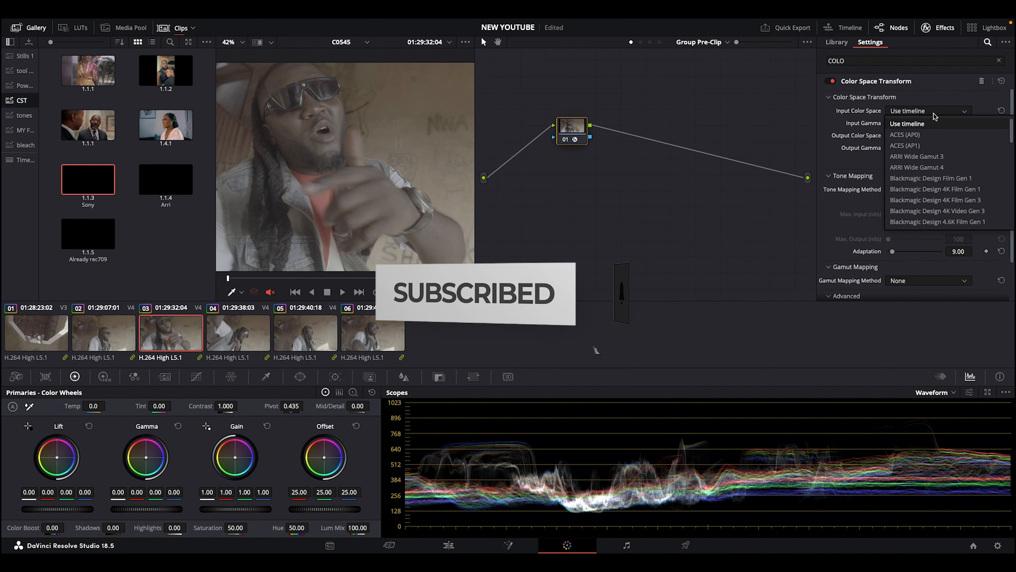
{"action": "key", "text": "Down"}
{"action": "key", "text": "Down"}
{"action": "key", "text": "Down"}
{"action": "key", "text": "Return"}
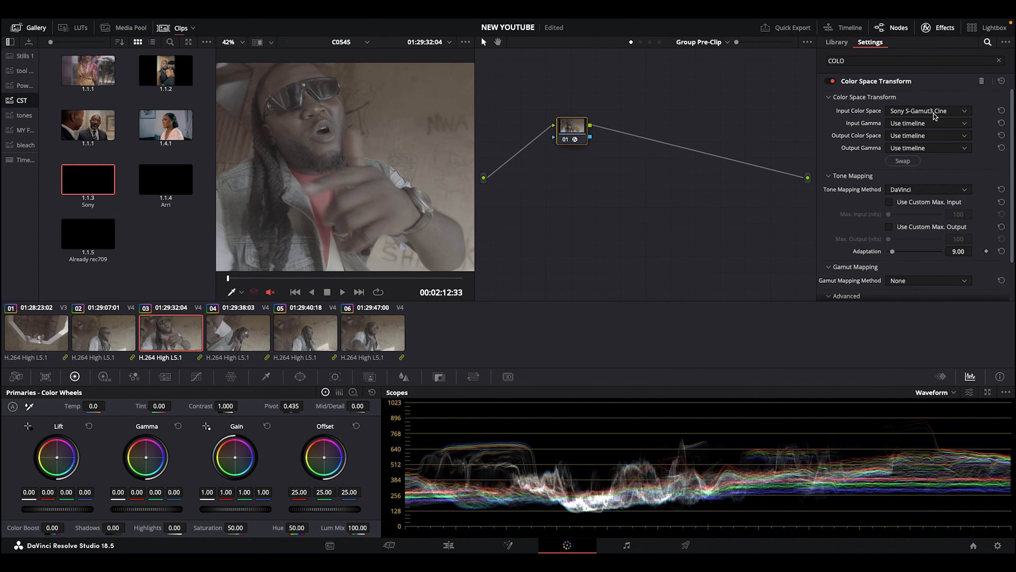
- Set the Color Space Transform's Input Gamma to Sony S-Log3
{"action": "left_click", "coordinate": [933, 127]}
{"action": "key", "text": "s"}
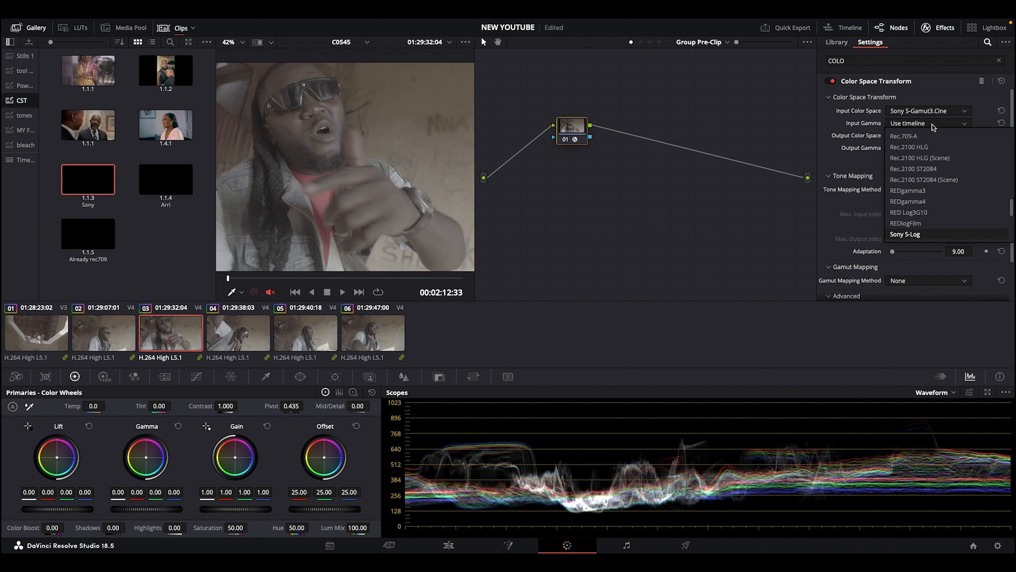
{"action": "key", "text": "Down"}
{"action": "key", "text": "Down"}
{"action": "key", "text": "Return"}
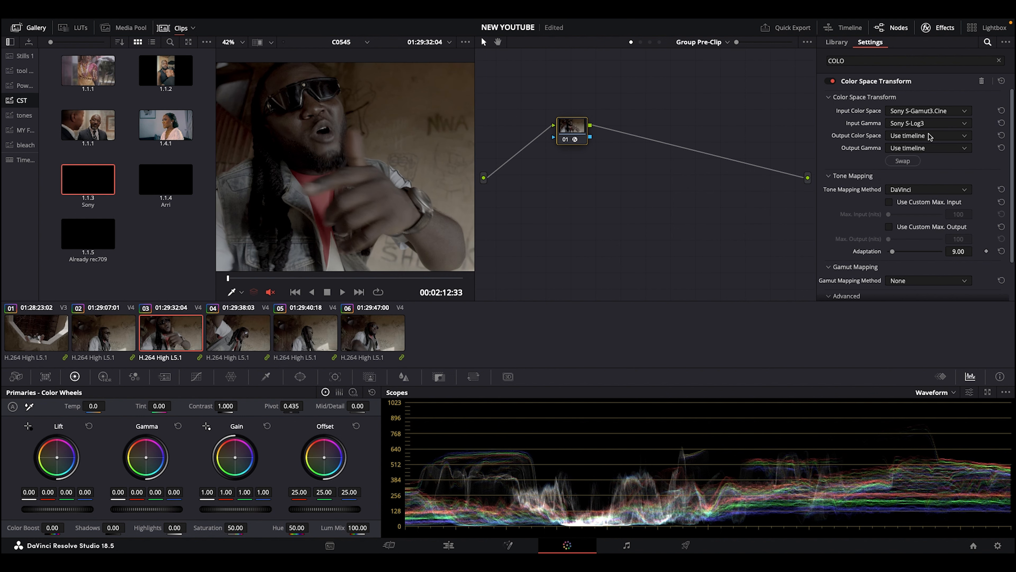
- Set the transform's Output Color Space to DaVinci Wide Gamut and its Output Gamma to DaVinci Intermediate
{"action": "left_click", "coordinate": [929, 136]}
{"action": "key", "text": "d"}
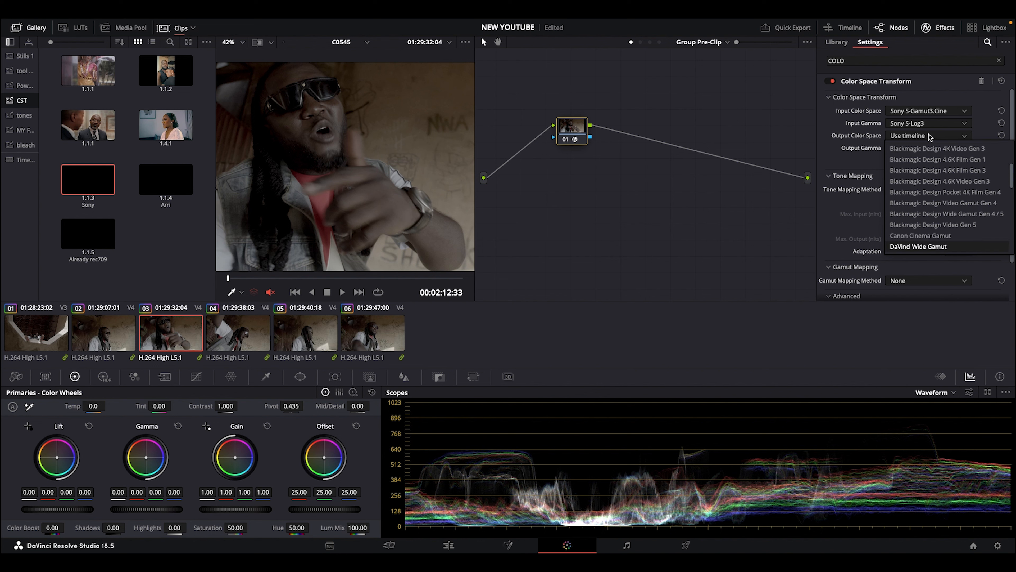
{"action": "key", "text": "Return"}
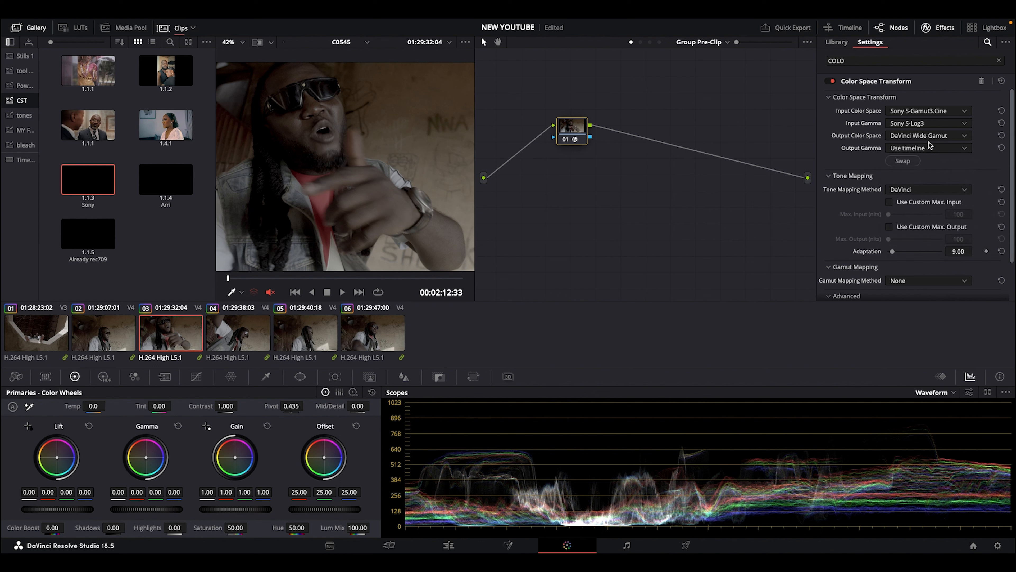
{"action": "left_click", "coordinate": [929, 149]}
{"action": "key", "text": "d"}
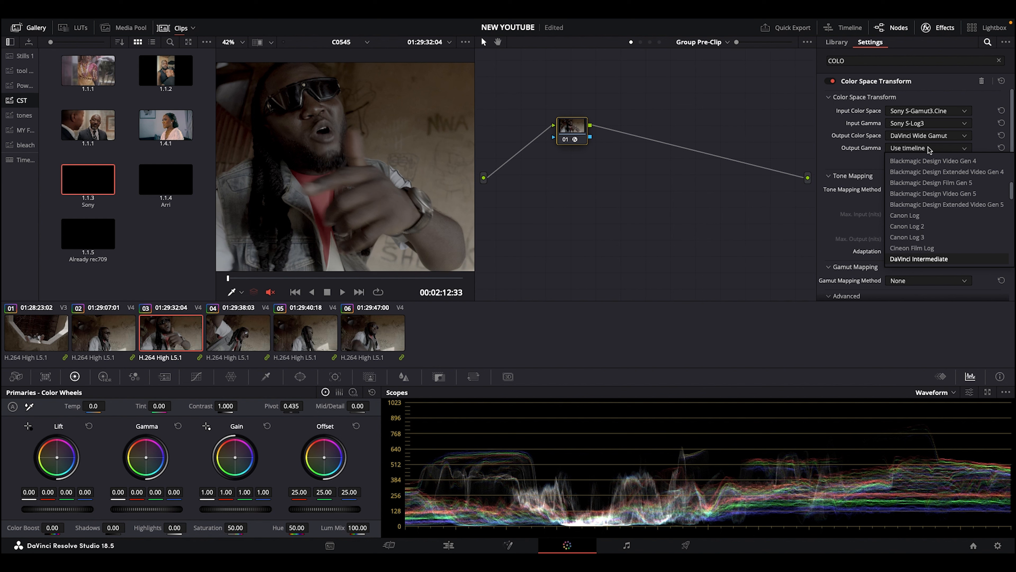
{"action": "key", "text": "Return"}
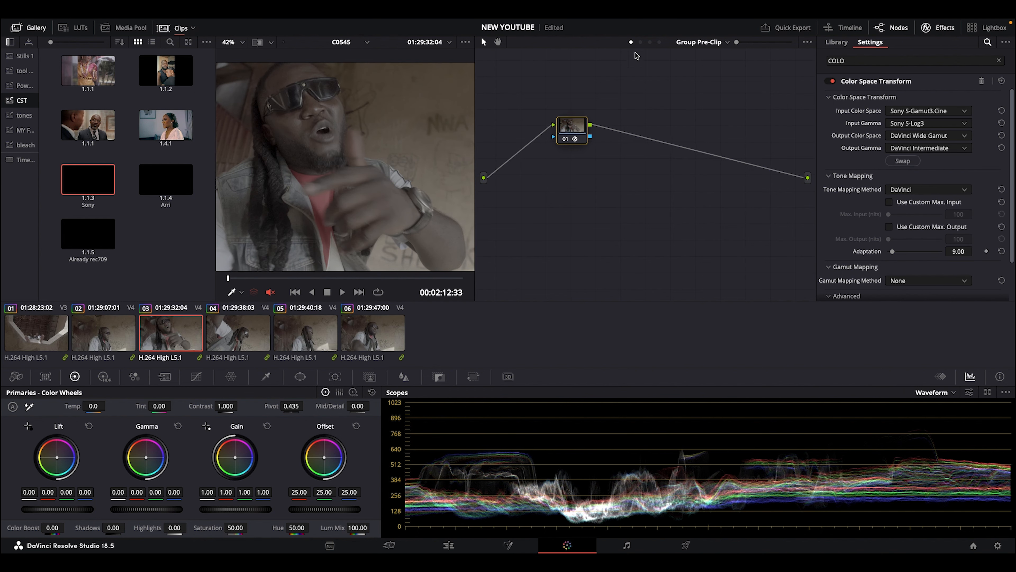
- Copy the Group Pre-Clip Color Space Transform node onto node 01 of the Group Post-Clip graph
{"action": "left_click", "coordinate": [650, 42]}
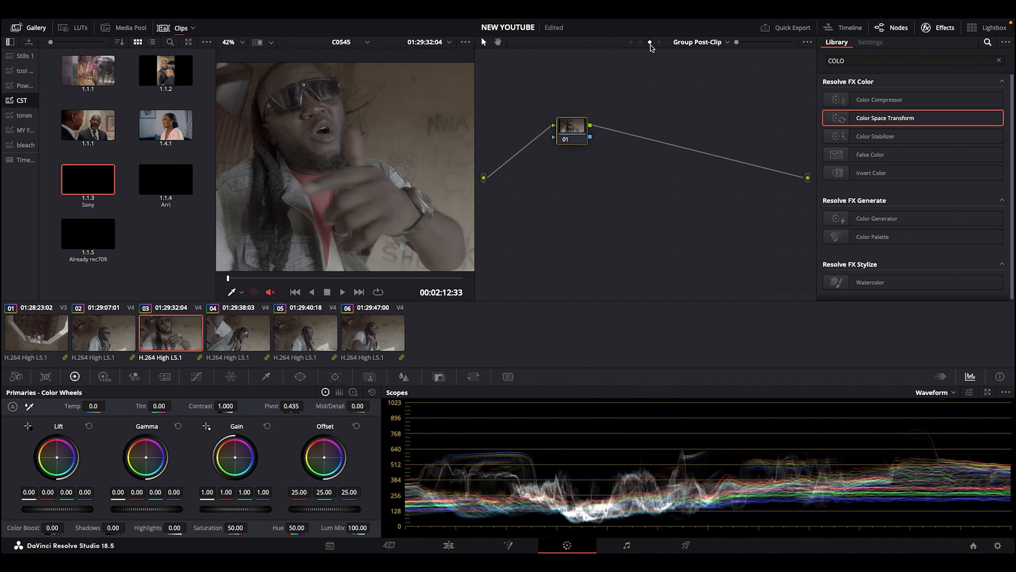
{"action": "left_click", "coordinate": [631, 42]}
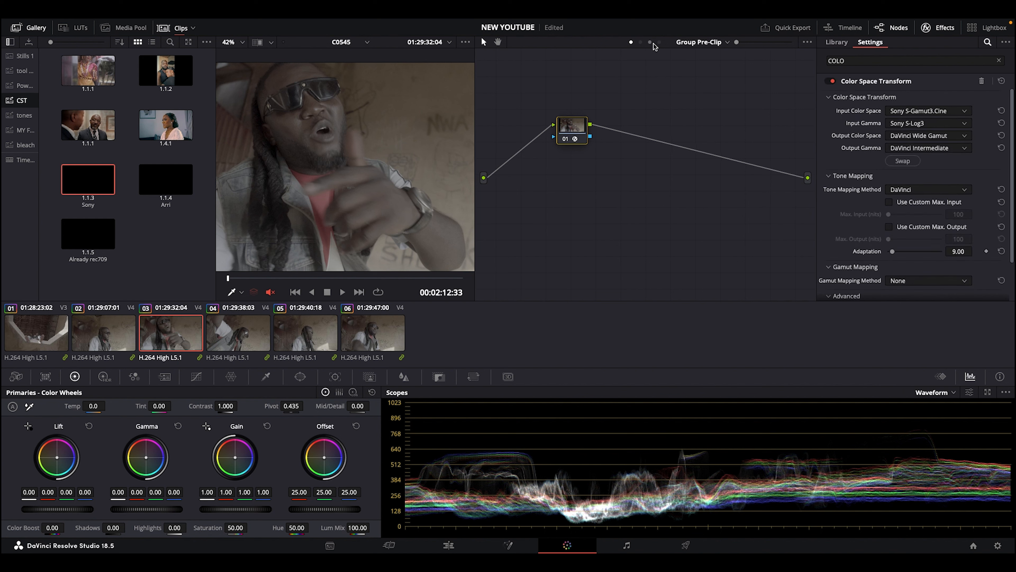
{"action": "left_click", "coordinate": [650, 42]}
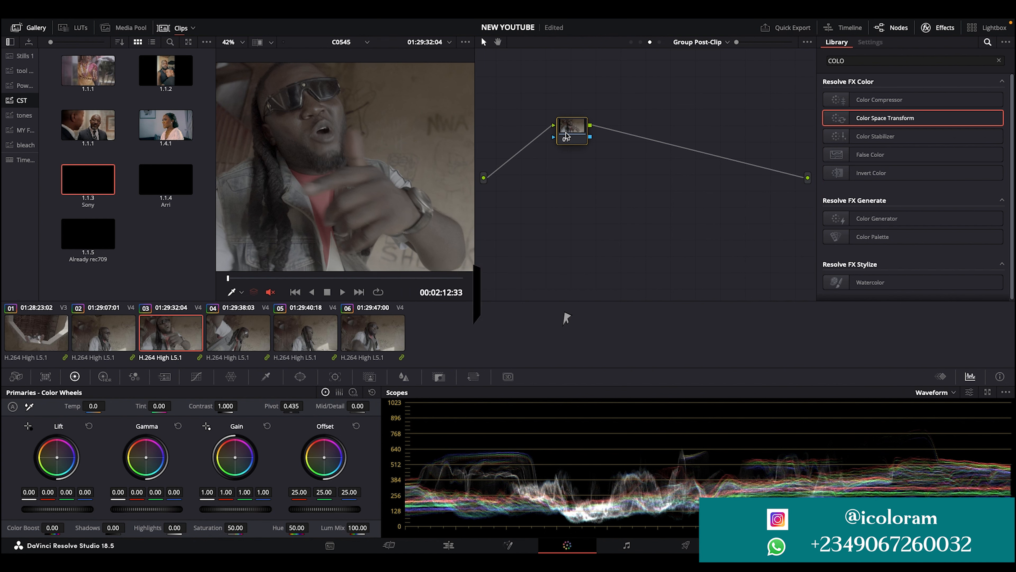
{"action": "key", "text": "super+v"}
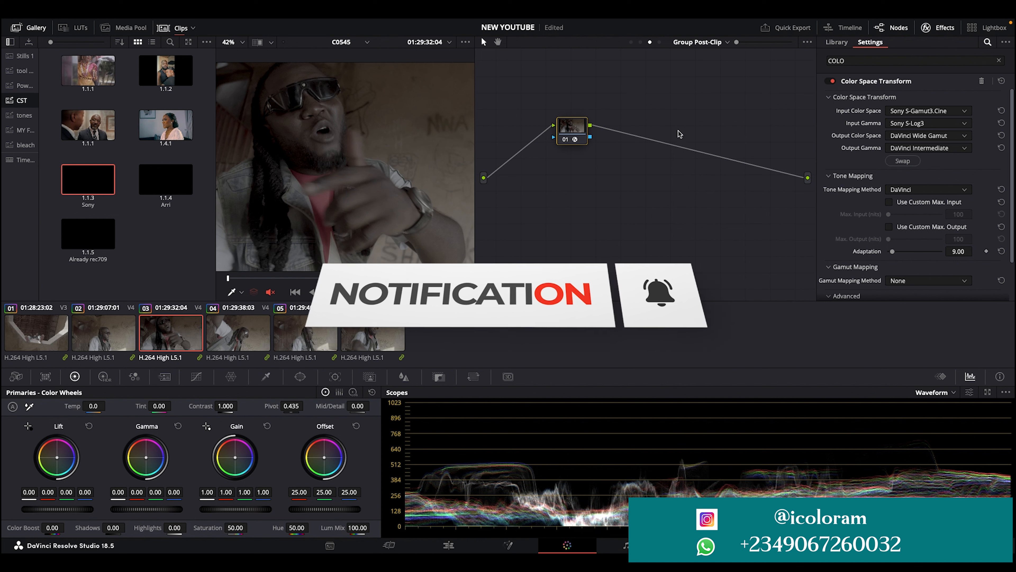
- Swap the Post-Clip transform's input and output, and set its output to Rec.709 with Gamma 2.4
{"action": "left_click", "coordinate": [902, 160]}
{"action": "left_click", "coordinate": [902, 136]}
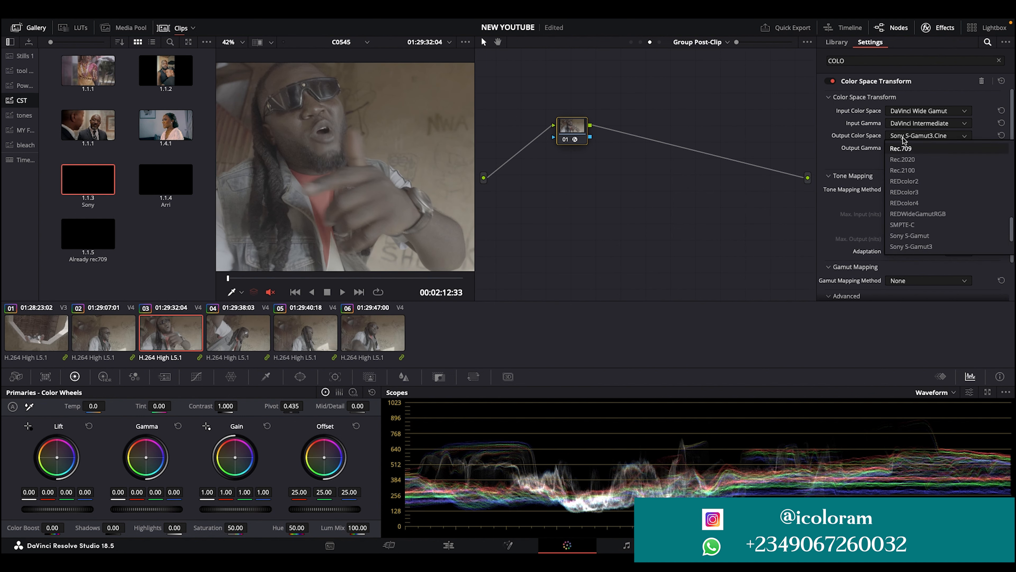
{"action": "left_click", "coordinate": [902, 148]}
{"action": "left_click", "coordinate": [902, 149]}
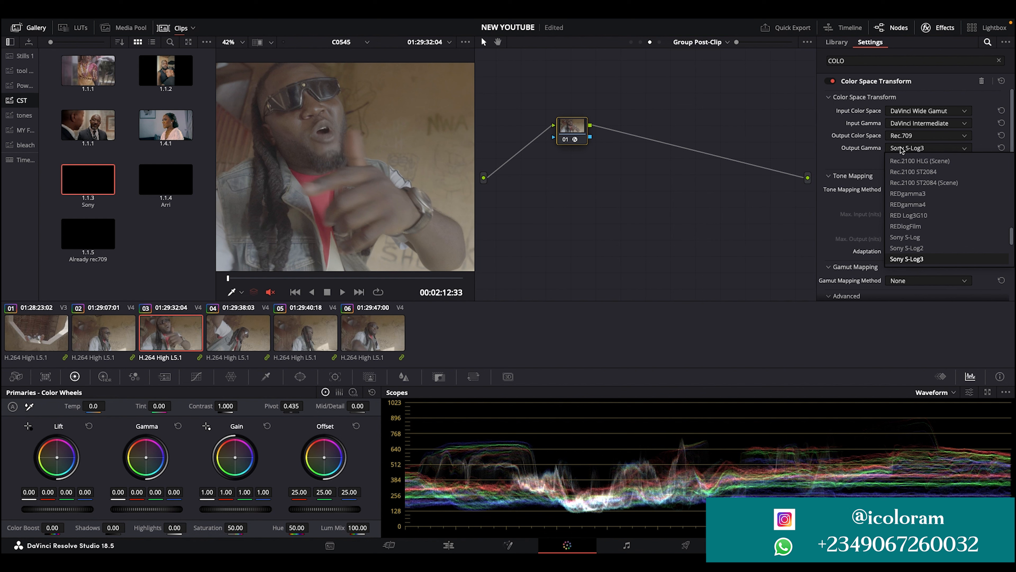
{"action": "left_click", "coordinate": [907, 172]}
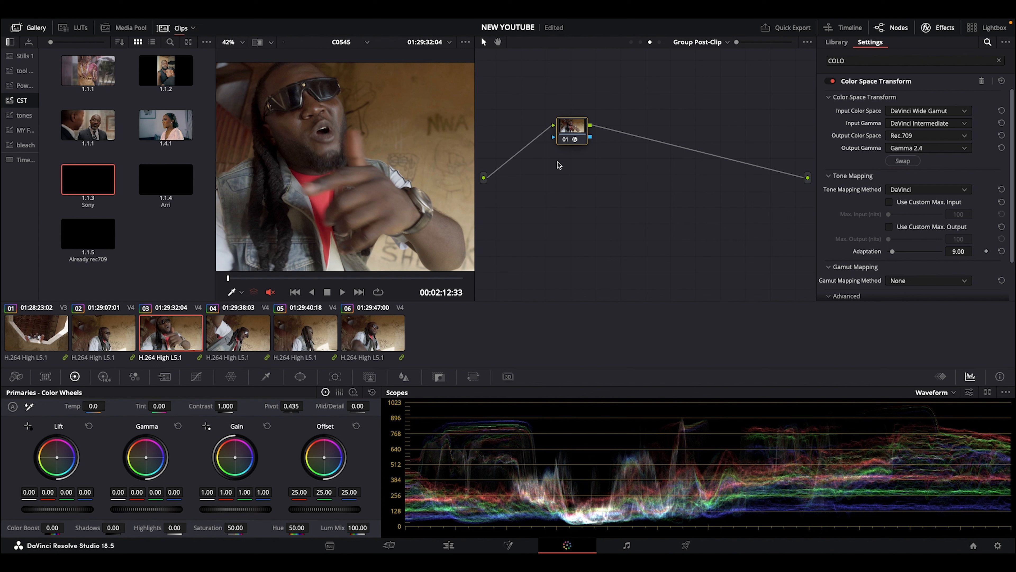
- Try Gamma 2.2 and Gamma 2.6 as the Post-Clip transform's Output Gamma, and return it to Gamma 2.4
{"action": "left_click", "coordinate": [952, 148]}
{"action": "scroll", "coordinate": [941, 158], "scroll_direction": "up", "scroll_amount": 3}
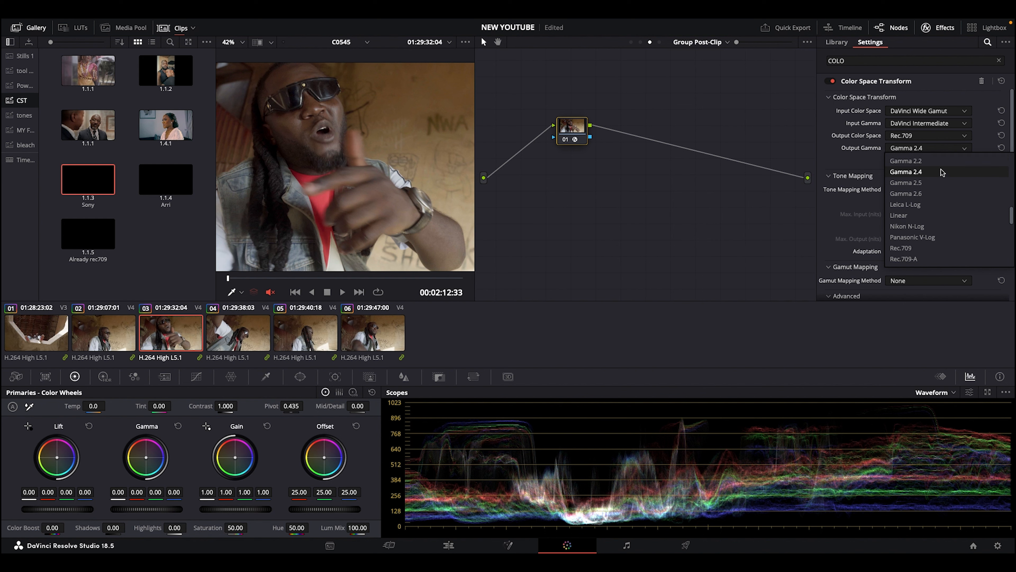
{"action": "left_click", "coordinate": [937, 235]}
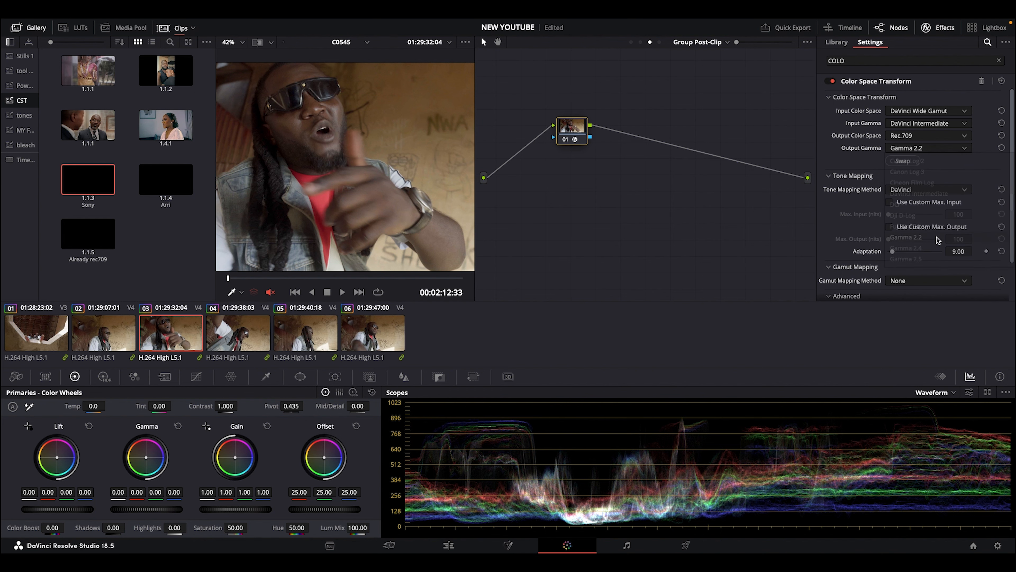
{"action": "left_click", "coordinate": [933, 151]}
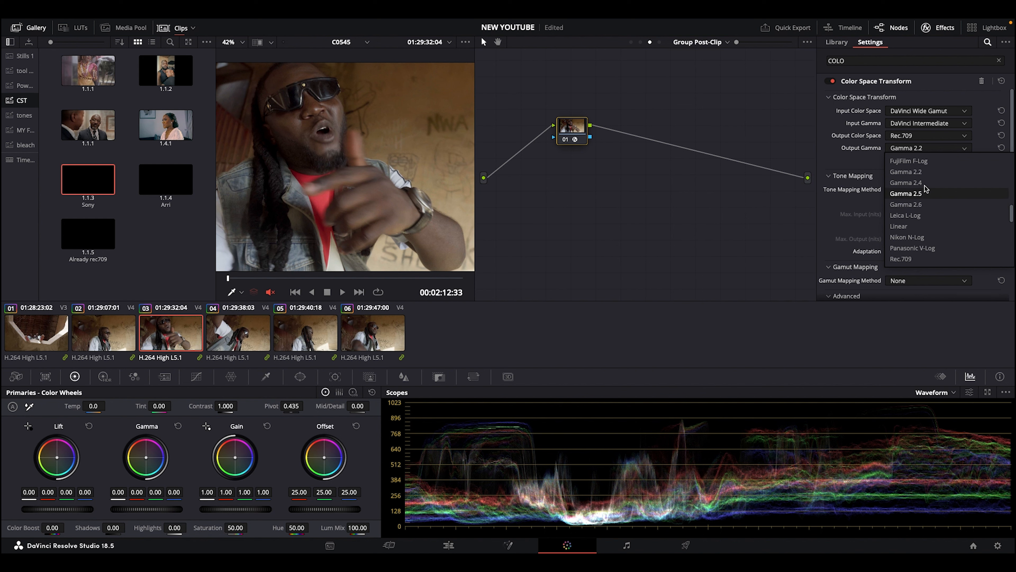
{"action": "left_click", "coordinate": [924, 205]}
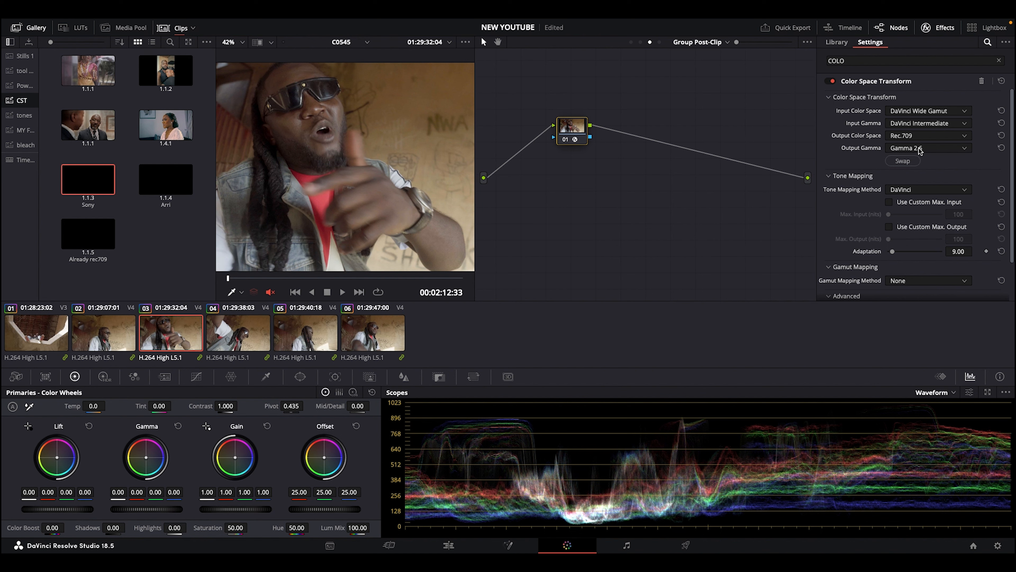
{"action": "scroll", "coordinate": [920, 149], "scroll_direction": "down", "scroll_amount": 1}
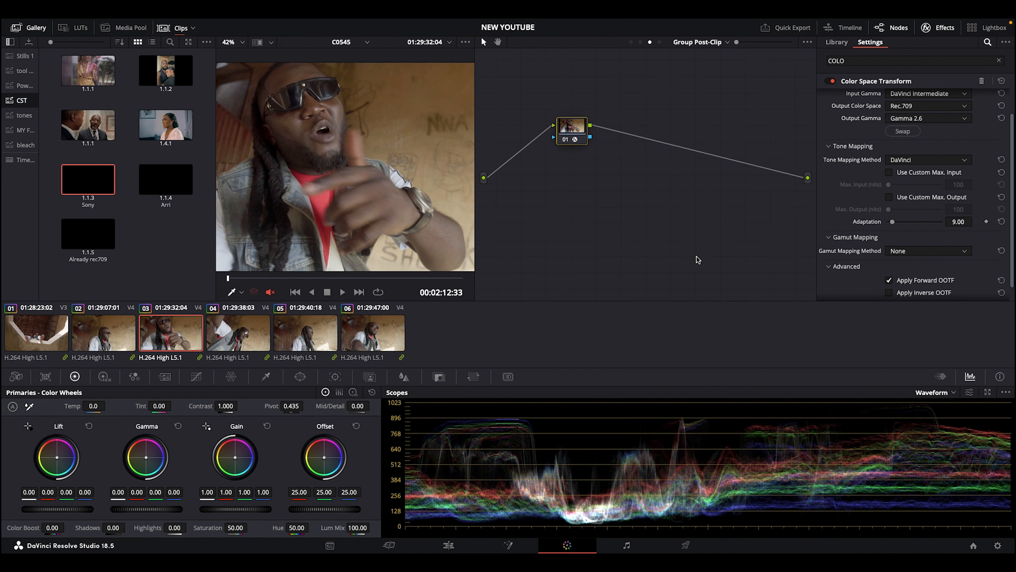
{"action": "scroll", "coordinate": [848, 129], "scroll_direction": "up", "scroll_amount": 1}
{"action": "scroll", "coordinate": [854, 132], "scroll_direction": "down", "scroll_amount": 1}
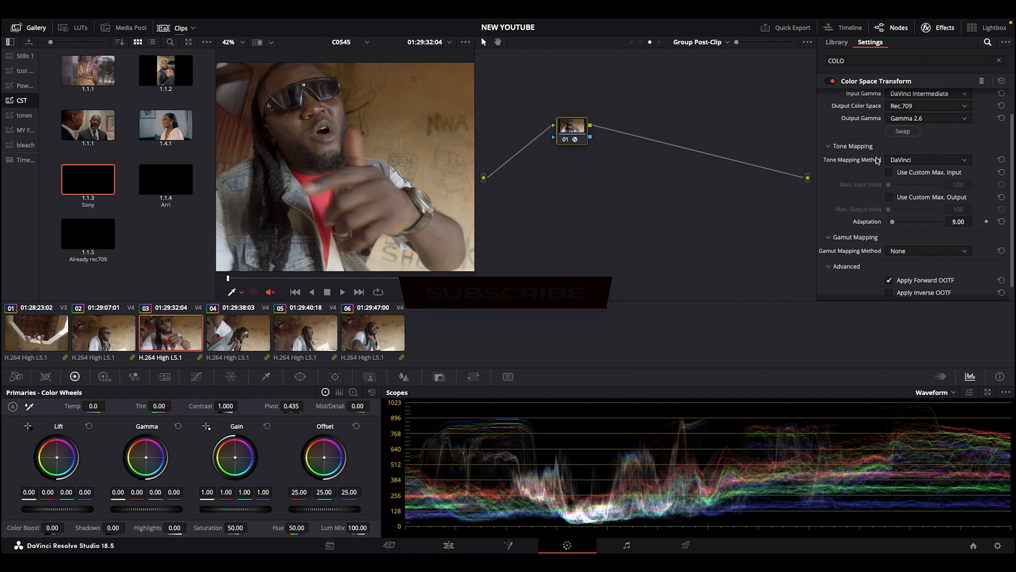
{"action": "left_click", "coordinate": [925, 117]}
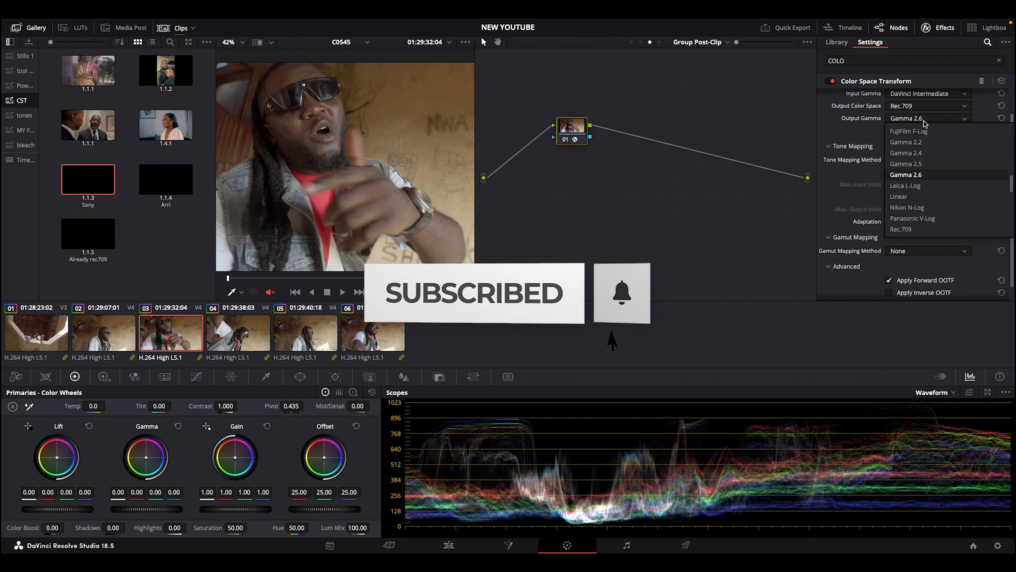
{"action": "left_click", "coordinate": [924, 153]}
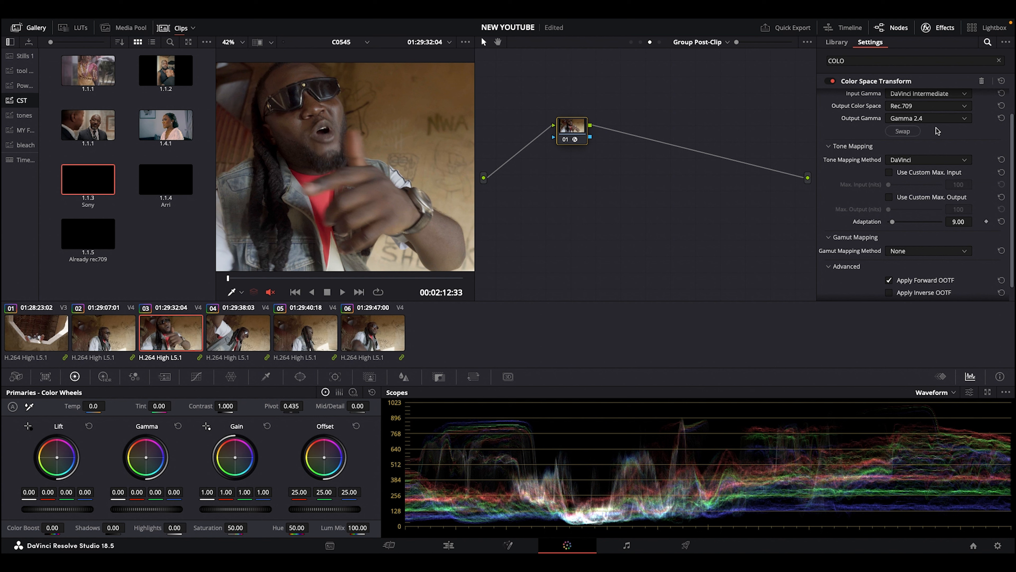
- Compare Output Gamma at Gamma 2.6 once more and set it back to Gamma 2.4
{"action": "left_click", "coordinate": [938, 118]}
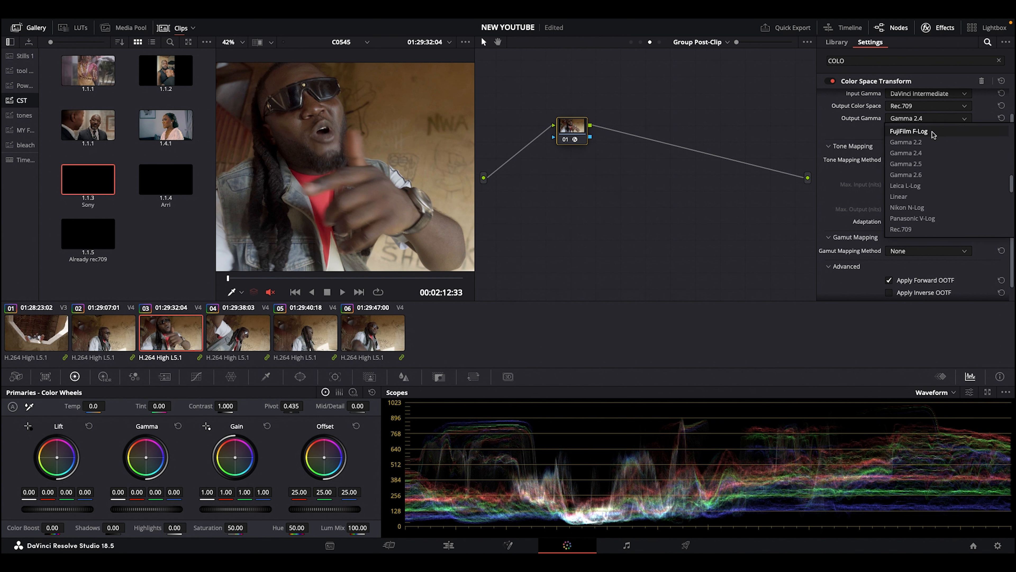
{"action": "left_click", "coordinate": [921, 174]}
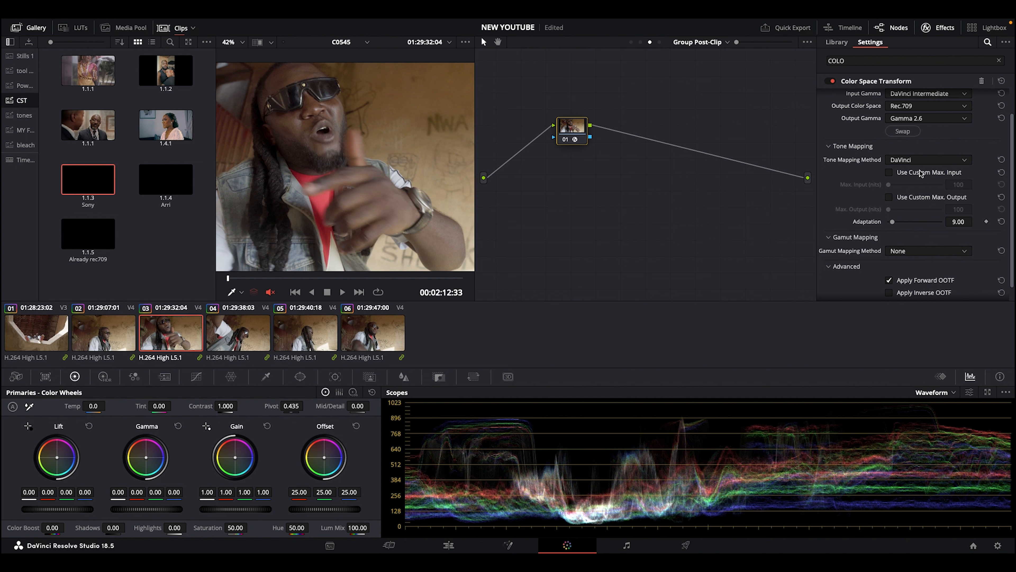
{"action": "left_click", "coordinate": [924, 119]}
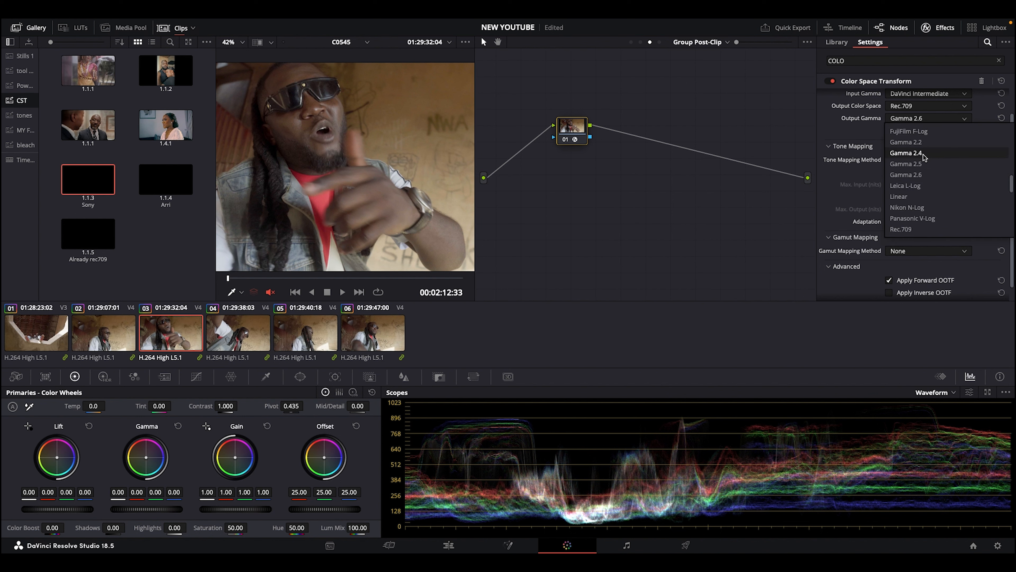
{"action": "left_click", "coordinate": [924, 158]}
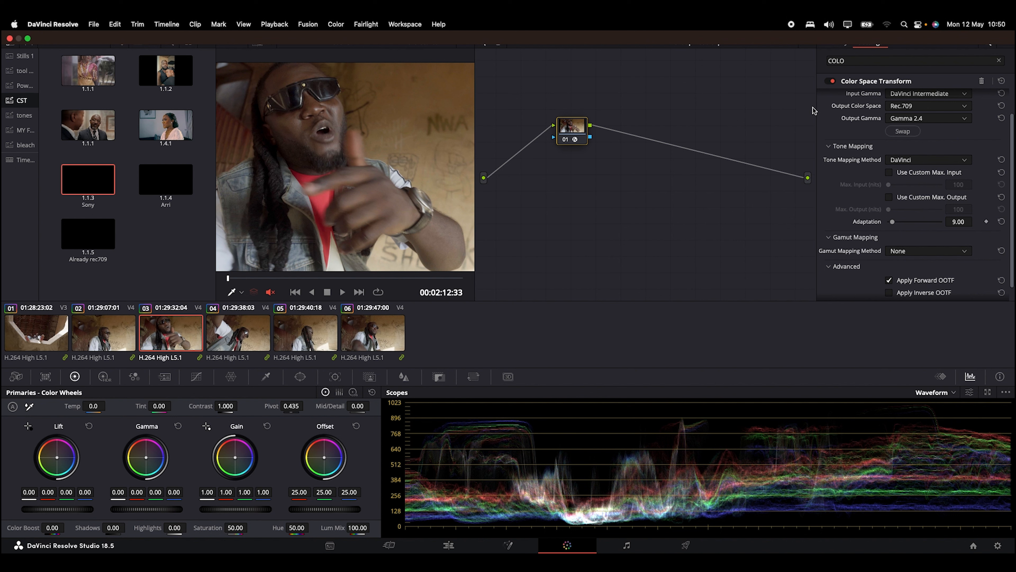
- Hide the effects, switch the node graph to Clip level, and apply the Work Flow still's grade from the tool album
{"action": "left_click", "coordinate": [926, 27]}
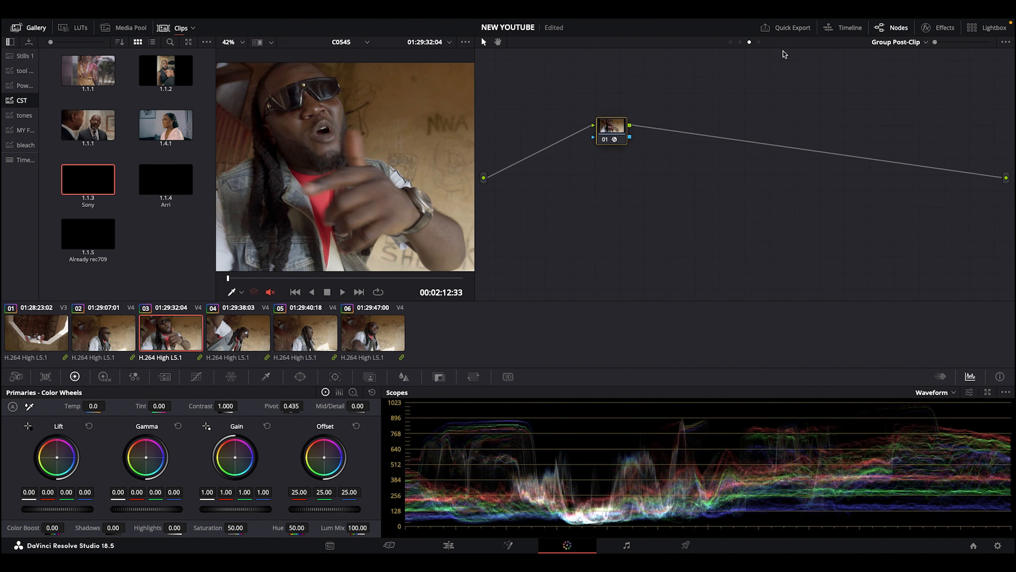
{"action": "left_click", "coordinate": [740, 43]}
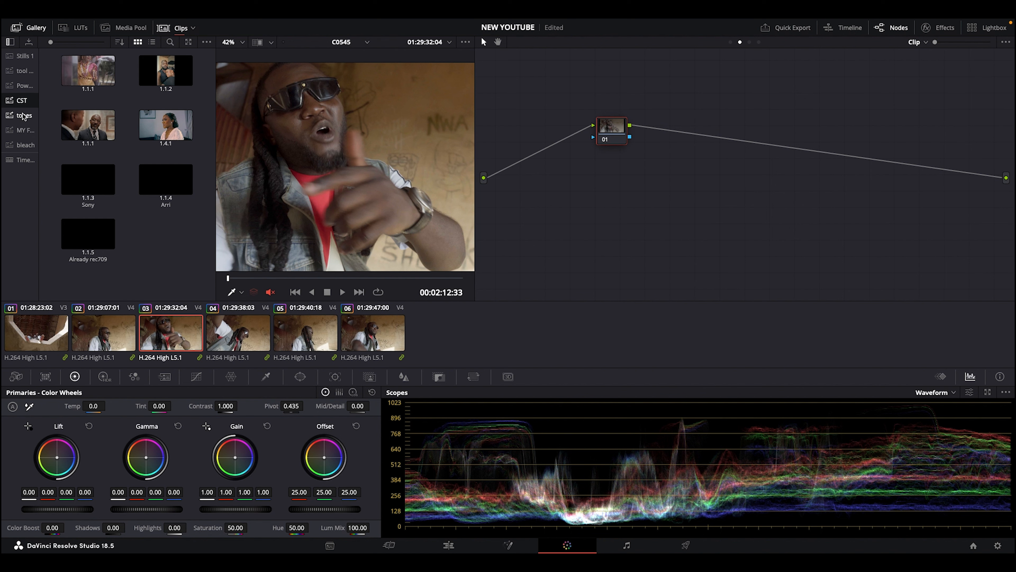
{"action": "left_click", "coordinate": [23, 74]}
{"action": "right_click", "coordinate": [73, 69]}
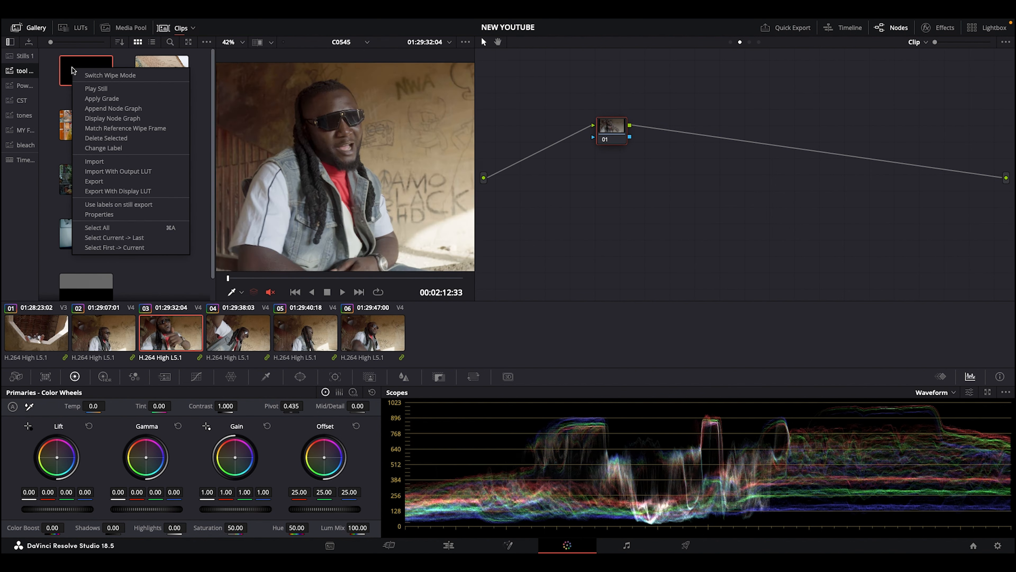
{"action": "left_click", "coordinate": [102, 98]}
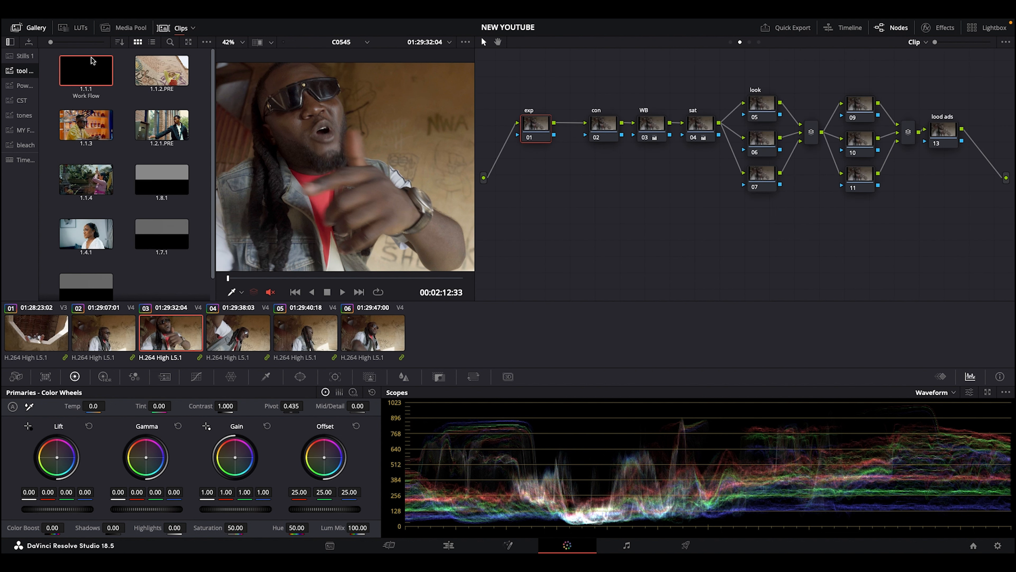
- Hide the gallery and clean up the Clip node graph's layout
{"action": "left_click", "coordinate": [36, 28]}
{"action": "right_click", "coordinate": [577, 219]}
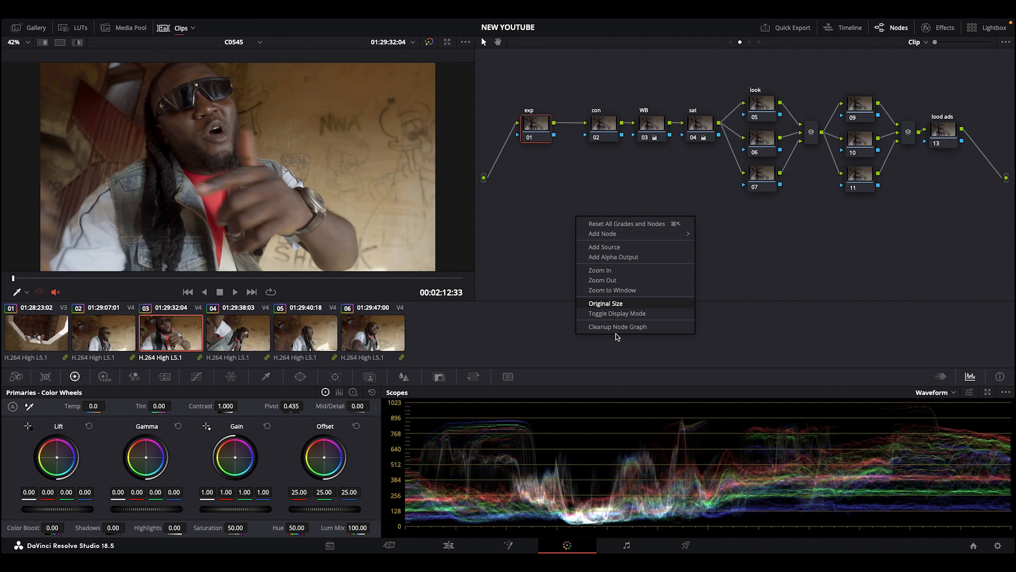
{"action": "left_click", "coordinate": [619, 339]}
{"action": "right_click", "coordinate": [620, 226]}
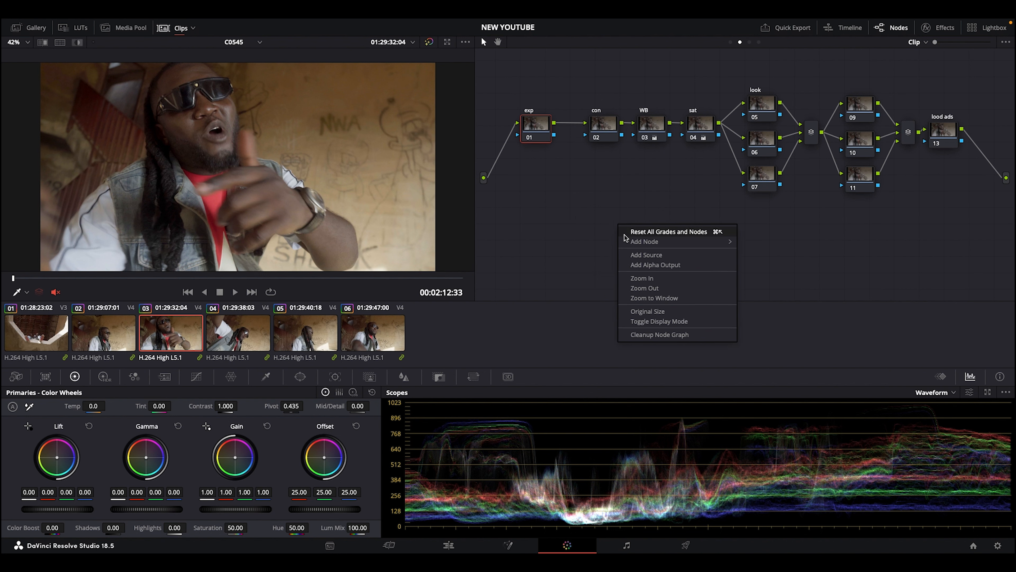
{"action": "left_click", "coordinate": [660, 336]}
- Add a parallel node below node 07 and another below the last node of the second parallel stack, and clean up the node graph
{"action": "left_click", "coordinate": [736, 245]}
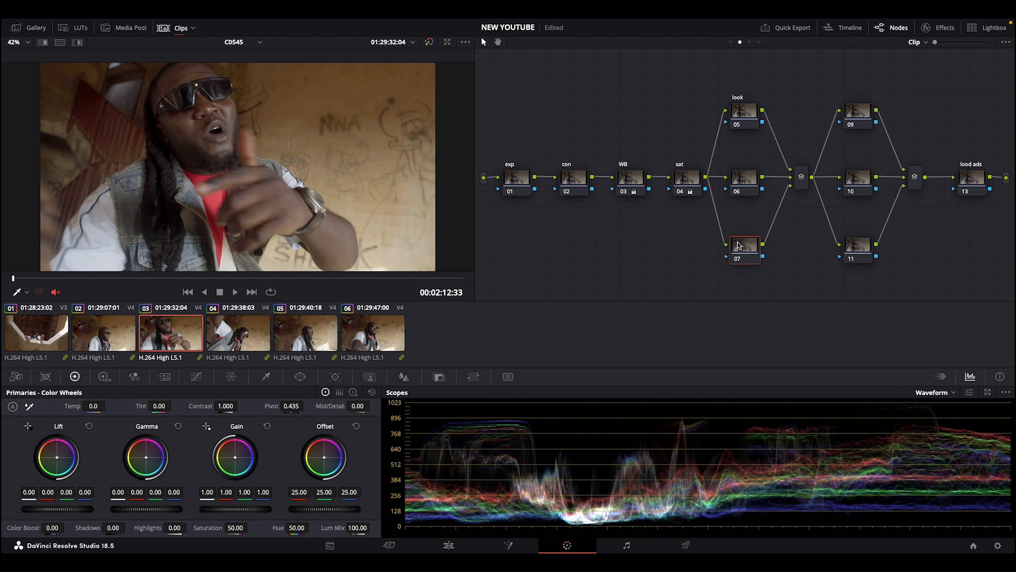
{"action": "key", "text": "alt+p"}
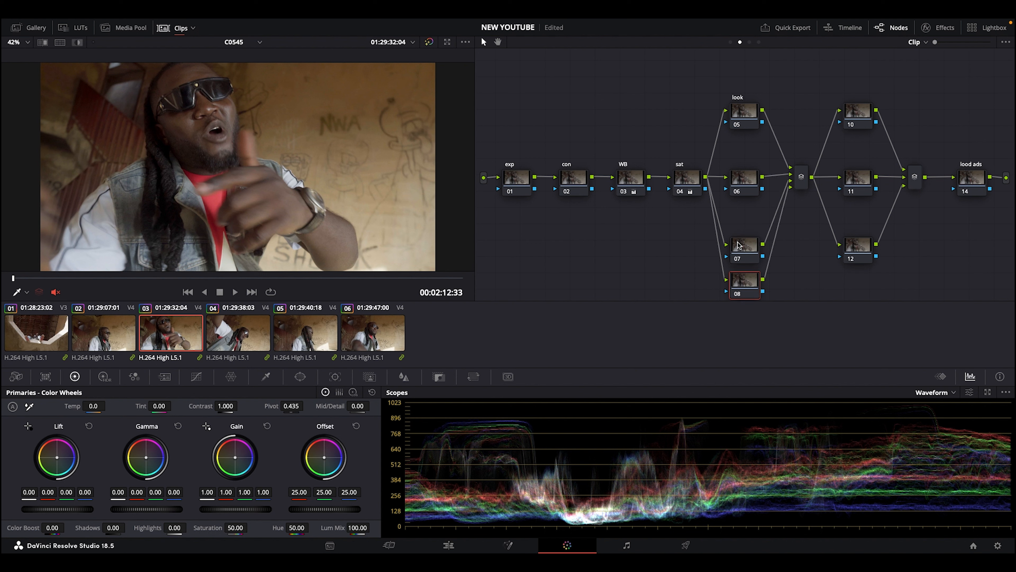
{"action": "left_click", "coordinate": [860, 248]}
{"action": "key", "text": "alt+p"}
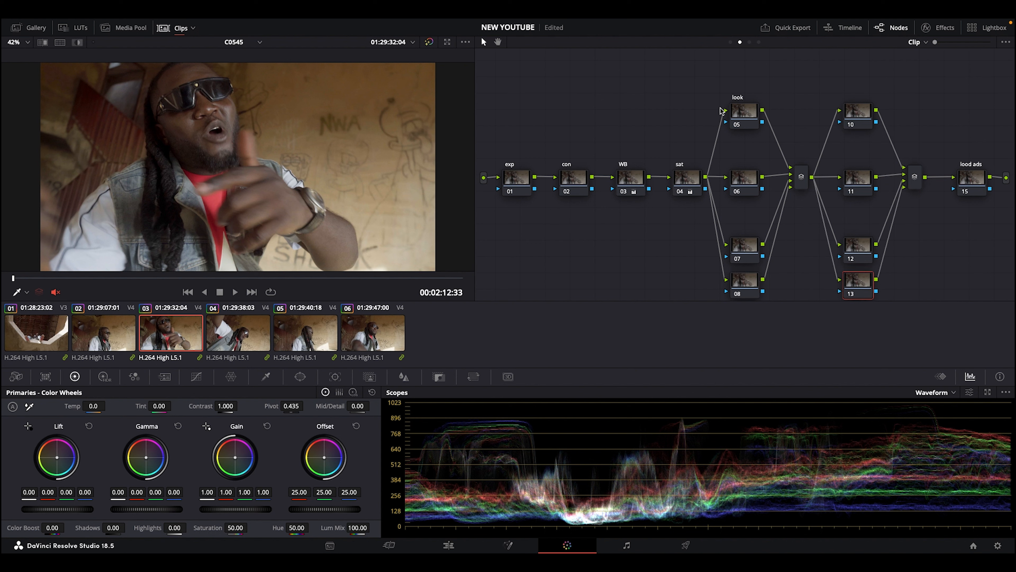
{"action": "right_click", "coordinate": [641, 233]}
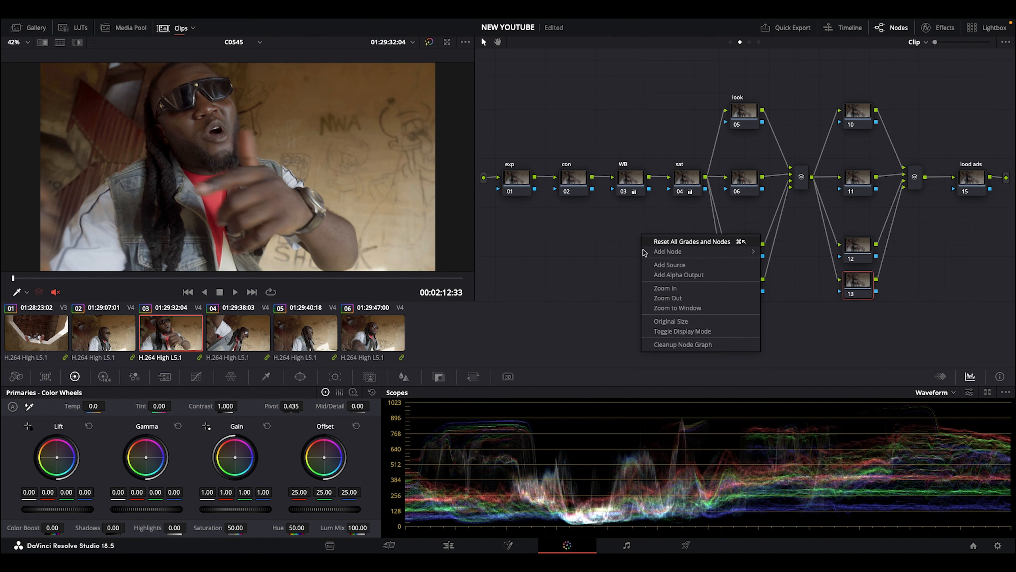
{"action": "left_click", "coordinate": [659, 345]}
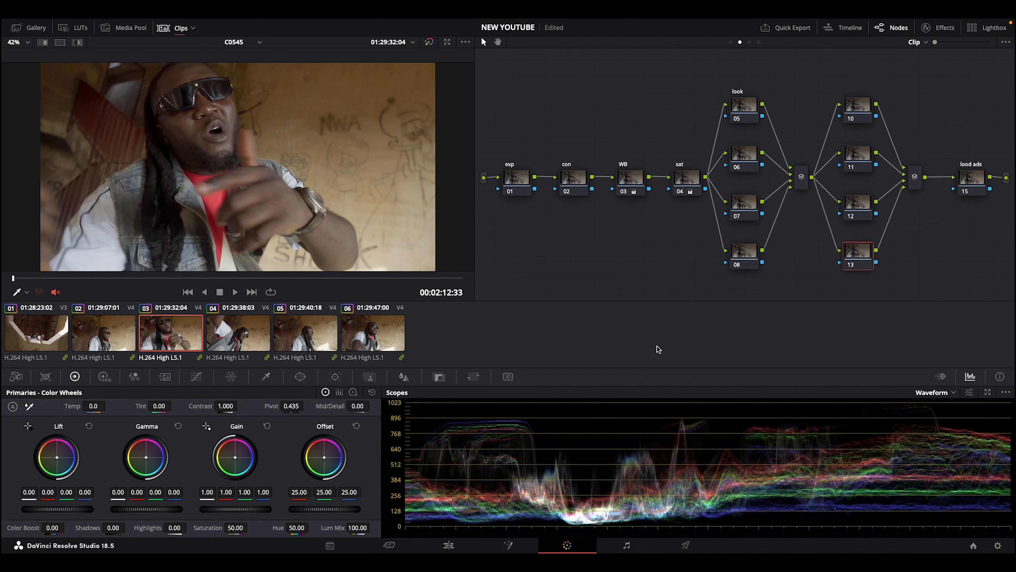
- Grab a still of clip 03 into the gallery and apply its grade to all six clips
{"action": "left_click", "coordinate": [42, 32]}
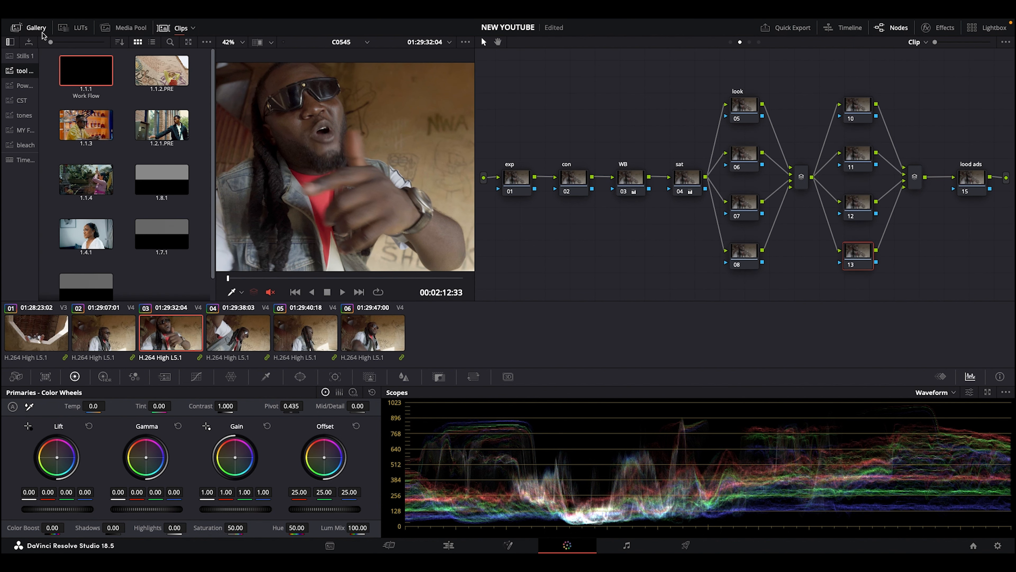
{"action": "right_click", "coordinate": [296, 114]}
{"action": "left_click", "coordinate": [312, 120]}
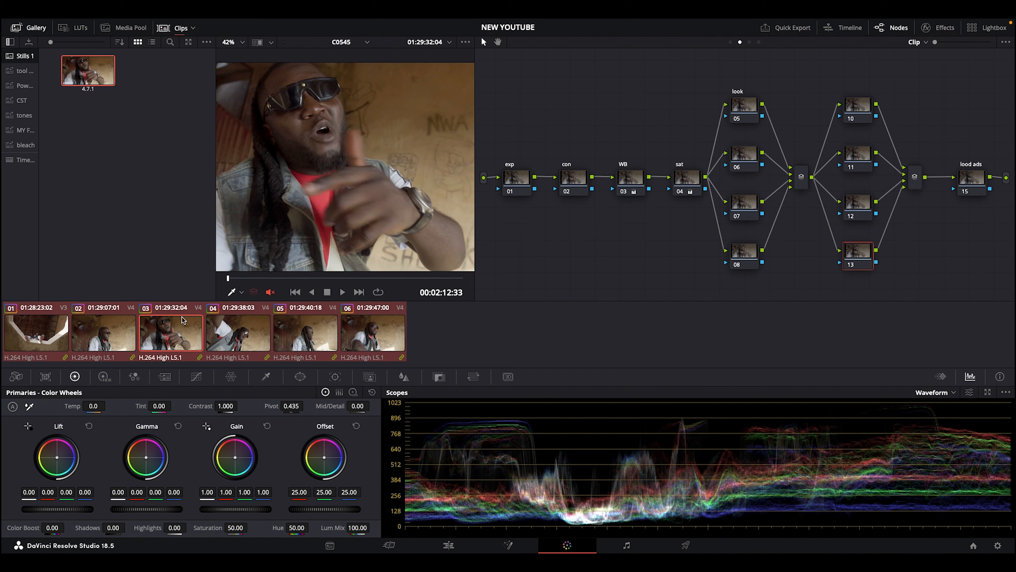
{"action": "right_click", "coordinate": [70, 66]}
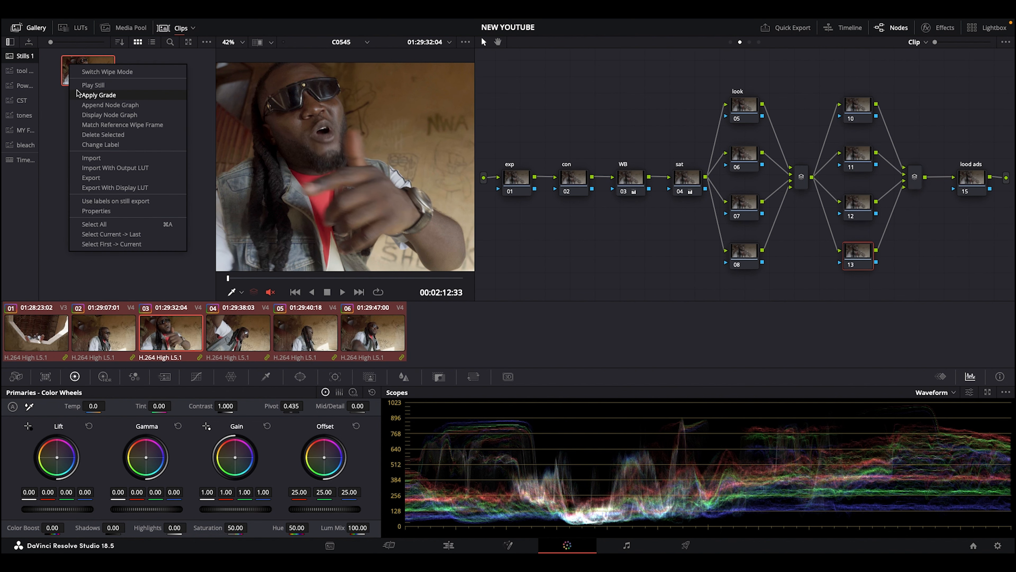
{"action": "left_click", "coordinate": [79, 95]}
- Go through clips 01 to 06 and check the node graph on each one
{"action": "left_click", "coordinate": [45, 336]}
{"action": "left_click", "coordinate": [90, 338]}
{"action": "left_click", "coordinate": [175, 341]}
{"action": "left_click", "coordinate": [240, 337]}
{"action": "left_click", "coordinate": [309, 330]}
{"action": "left_click", "coordinate": [368, 335]}
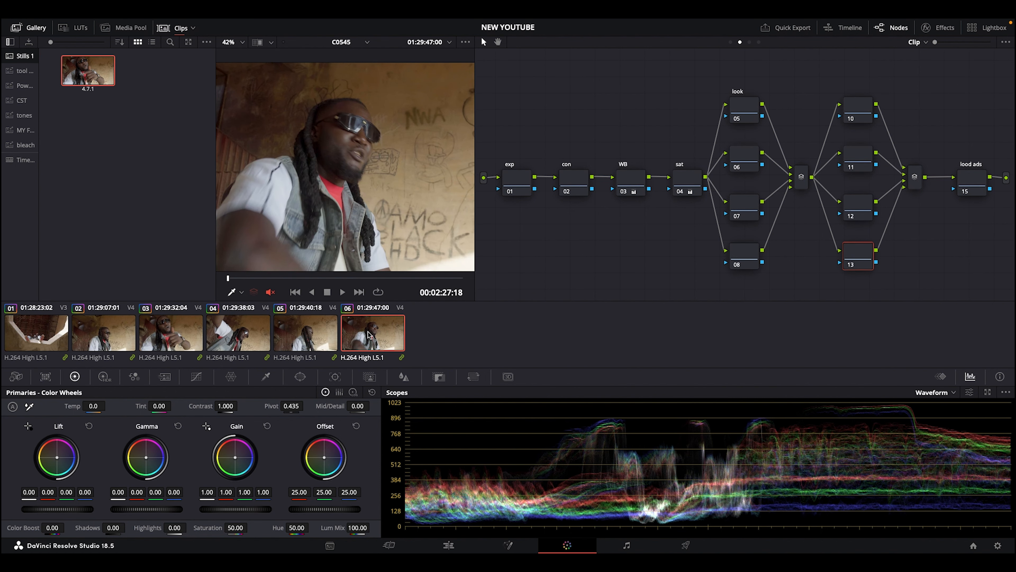
{"action": "left_click", "coordinate": [310, 341]}
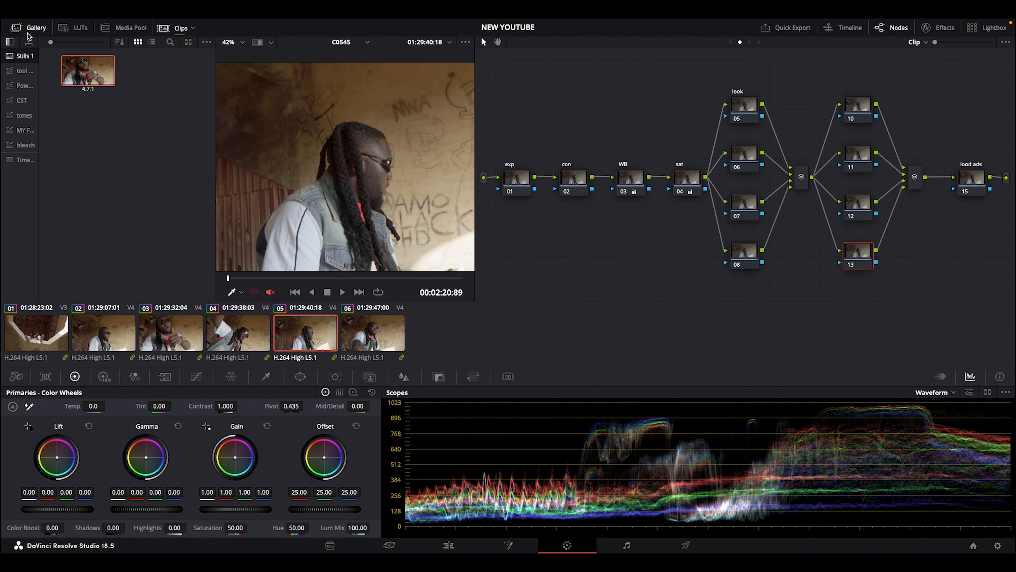
- Hide the gallery and, on clip 03's con node, try a Lift of -0.02 and reset the primaries
{"action": "left_click", "coordinate": [16, 27]}
{"action": "left_click", "coordinate": [153, 330]}
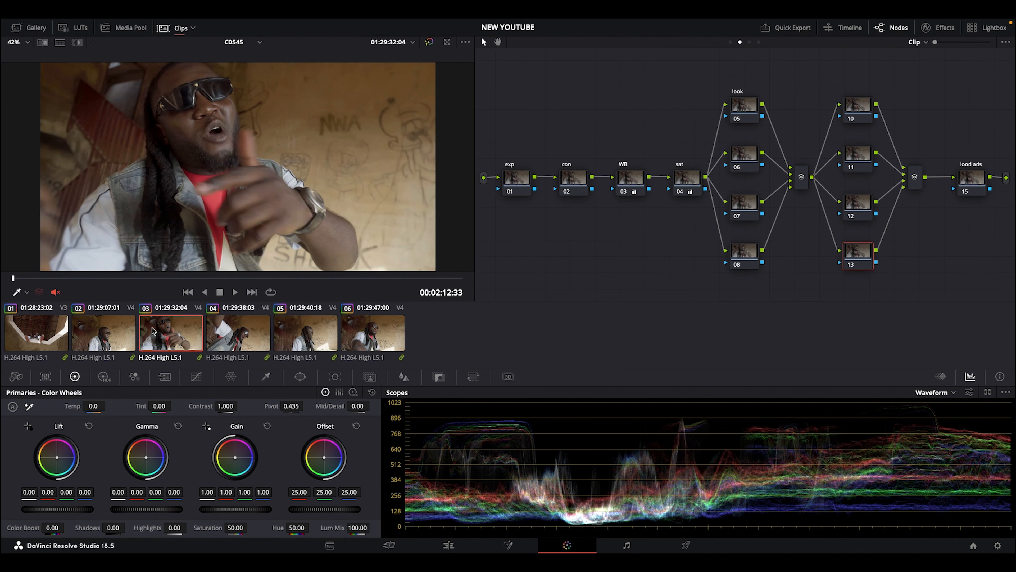
{"action": "left_click", "coordinate": [560, 181]}
{"action": "left_click_drag", "start_coordinate": [57, 509], "coordinate": [50, 508]}
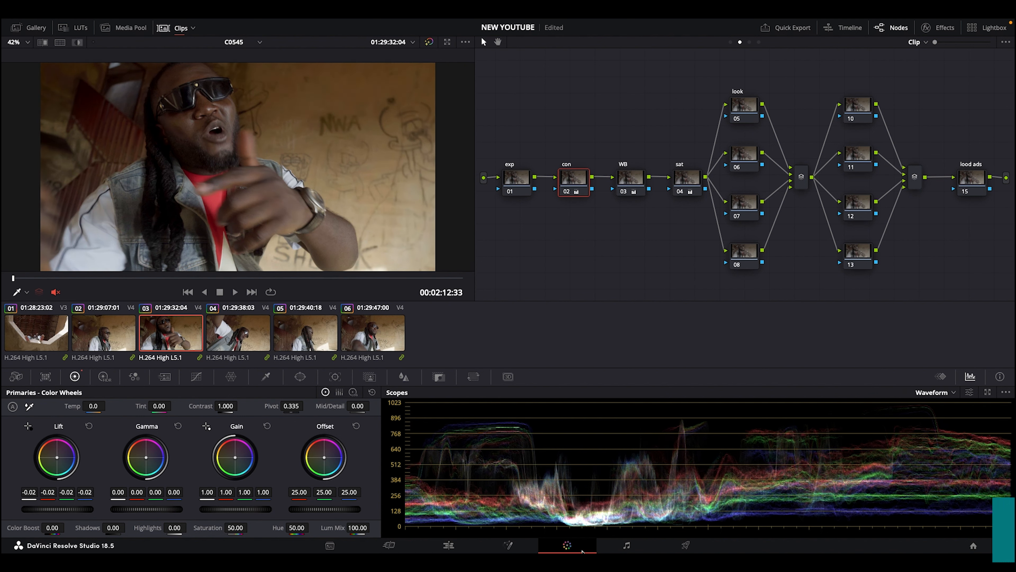
{"action": "left_click", "coordinate": [371, 393]}
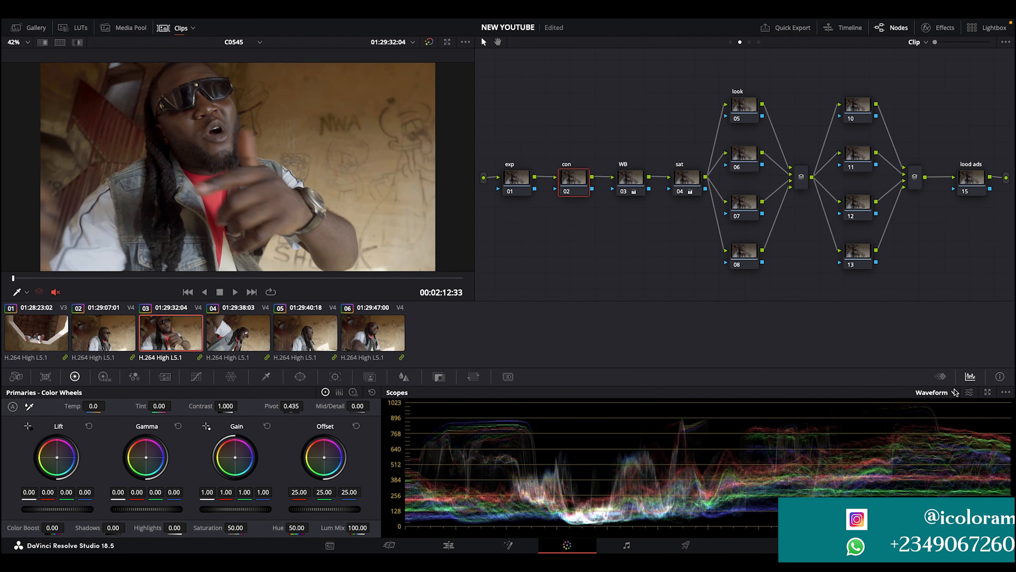
- Switch the scope to Parade and set the con node's Gamma to 0.04, with Lift returned to about 0.00
{"action": "left_click", "coordinate": [936, 392]}
{"action": "left_click", "coordinate": [938, 413]}
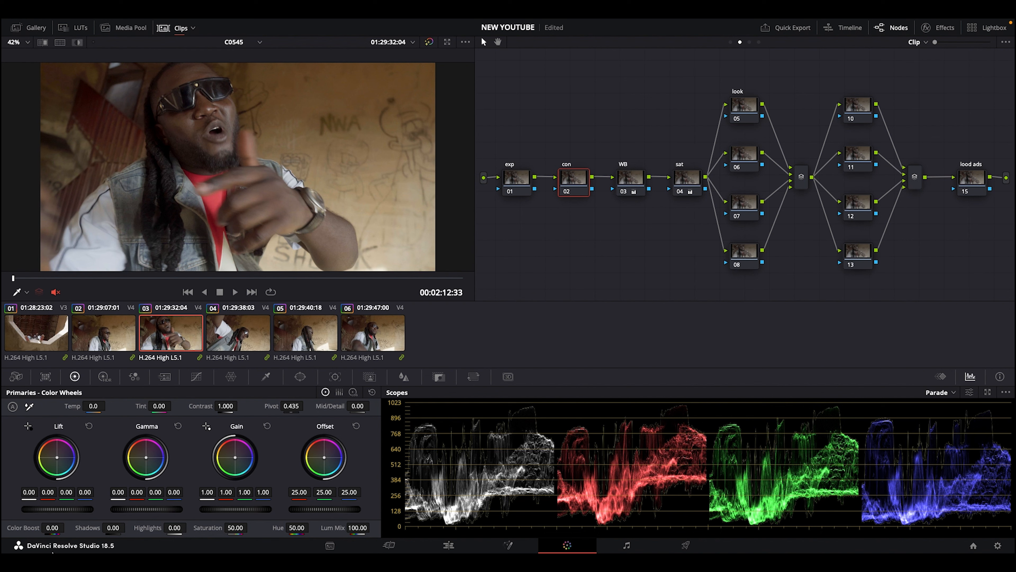
{"action": "mouse_move", "coordinate": [57, 509]}
{"action": "left_mouse_down"}
{"action": "mouse_move", "coordinate": [40, 508]}
{"action": "mouse_move", "coordinate": [69, 509]}
{"action": "mouse_move", "coordinate": [56, 509]}
{"action": "left_mouse_up"}
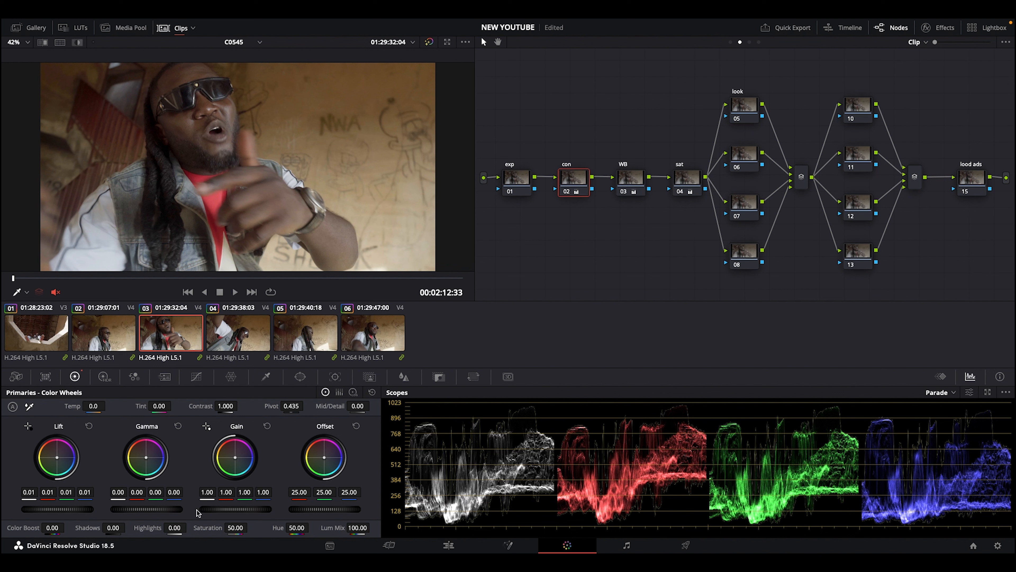
{"action": "left_click_drag", "start_coordinate": [146, 509], "coordinate": [161, 508]}
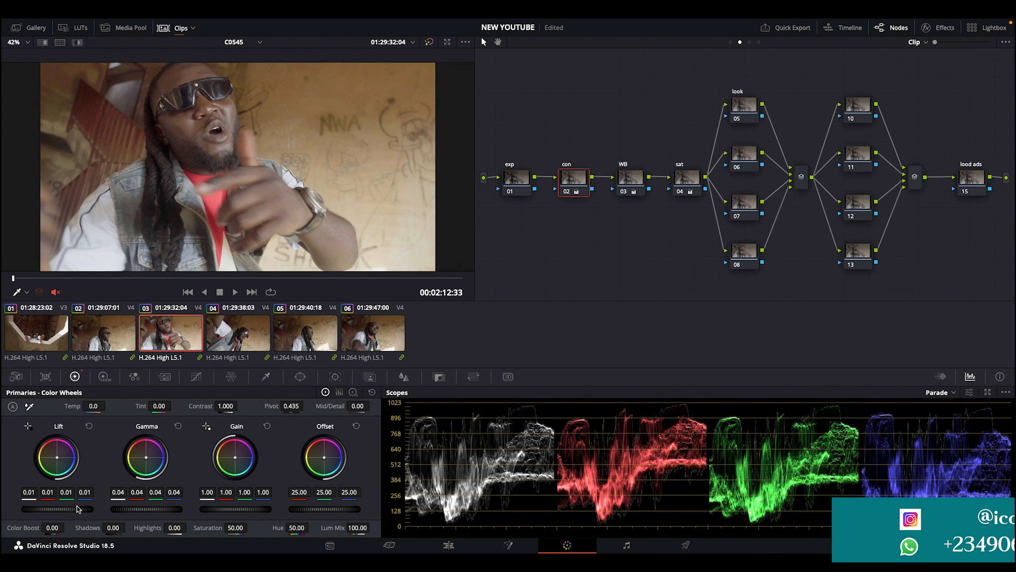
{"action": "left_click_drag", "start_coordinate": [57, 509], "coordinate": [52, 508]}
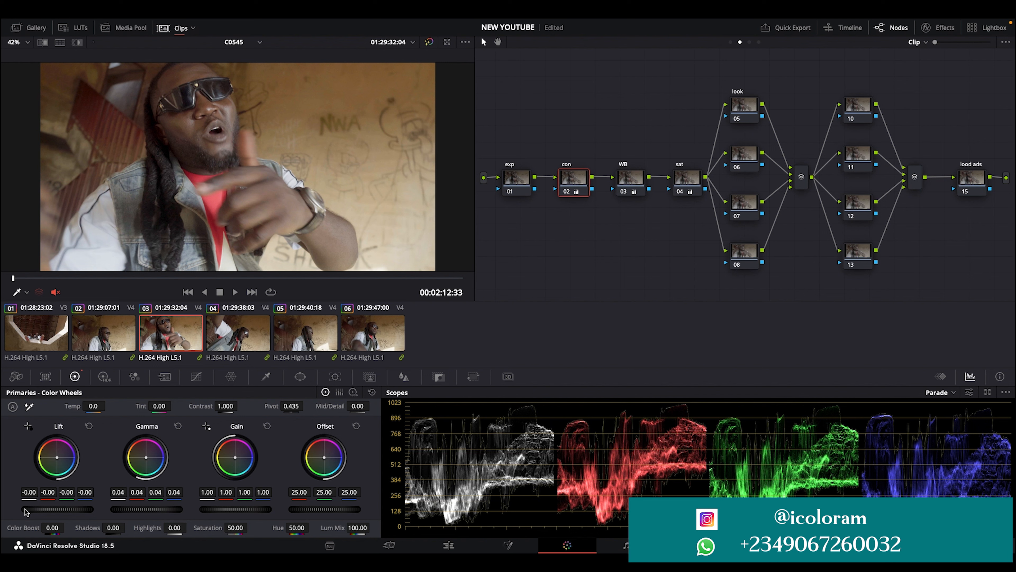
- Set the con node's Gain to 0.83 at frame 01:29:34:09 and compare the image with the node off and on
{"action": "left_click", "coordinate": [258, 278]}
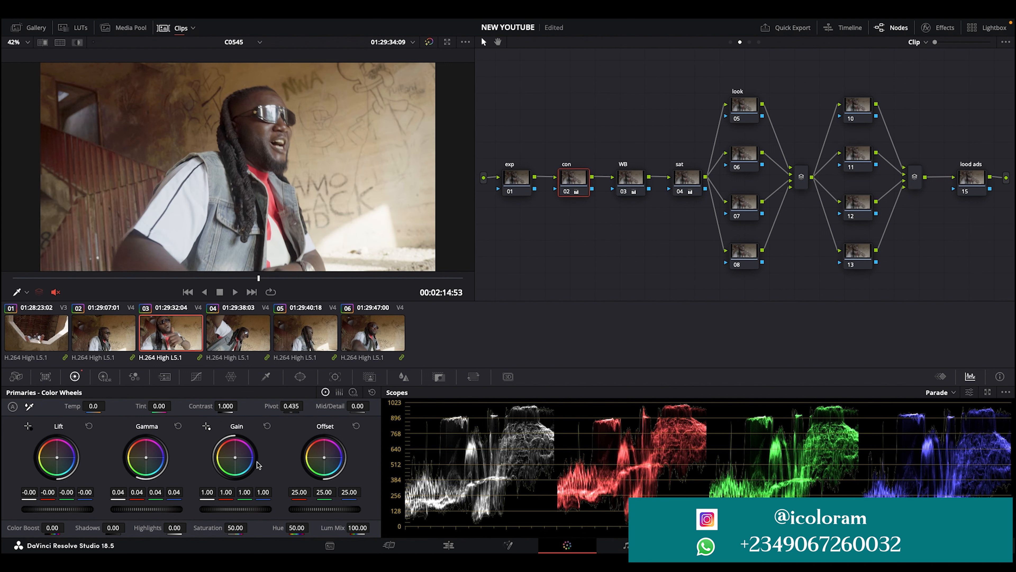
{"action": "left_click_drag", "start_coordinate": [264, 509], "coordinate": [242, 509]}
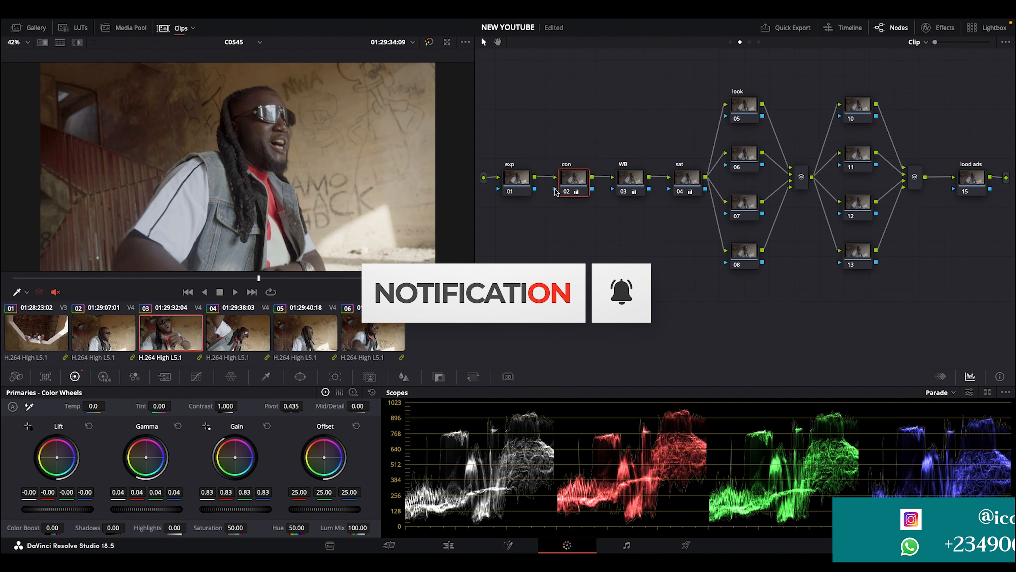
{"action": "left_click", "coordinate": [564, 192]}
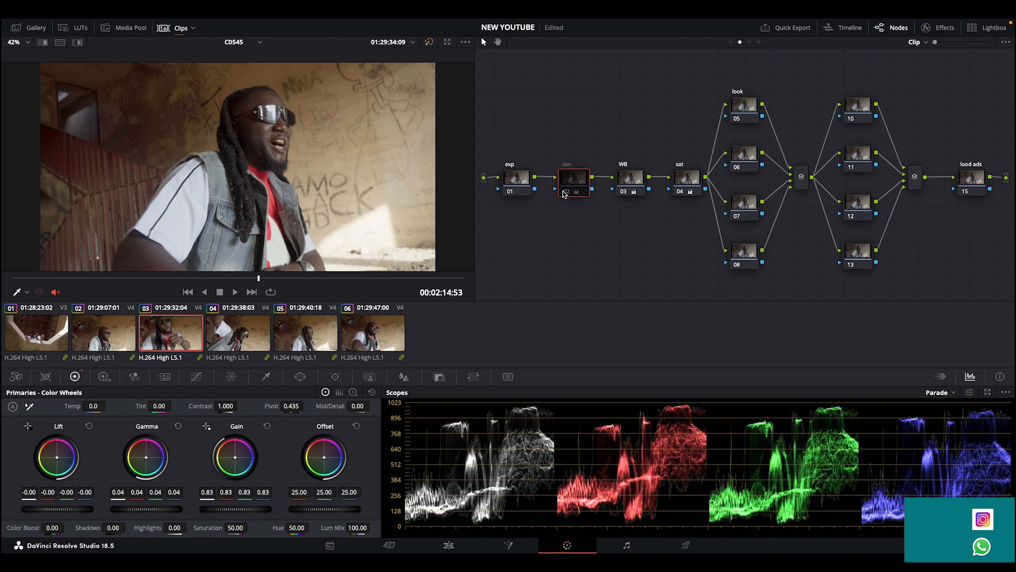
{"action": "left_click", "coordinate": [564, 192]}
{"action": "left_click", "coordinate": [564, 192]}
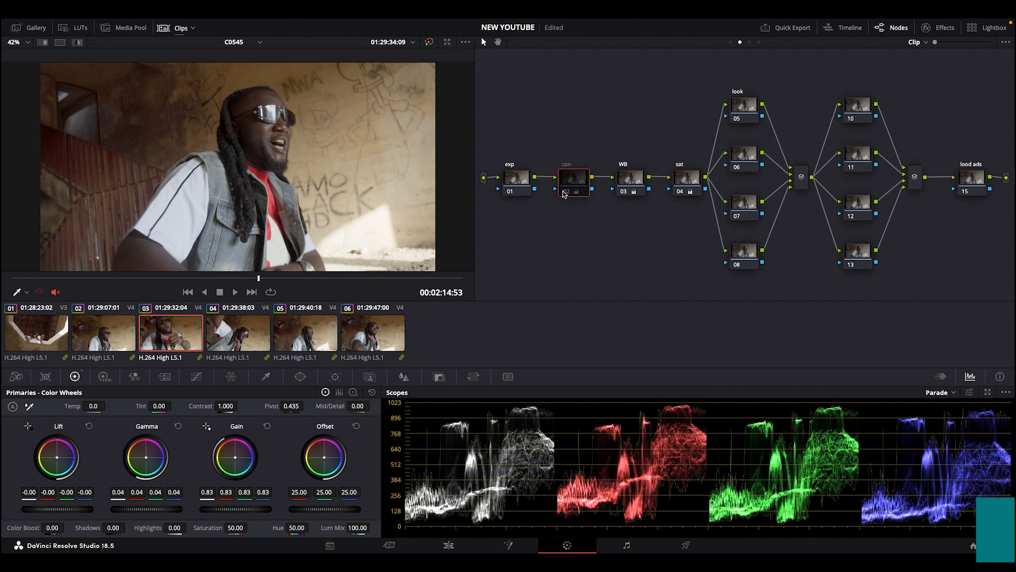
{"action": "left_click", "coordinate": [564, 192]}
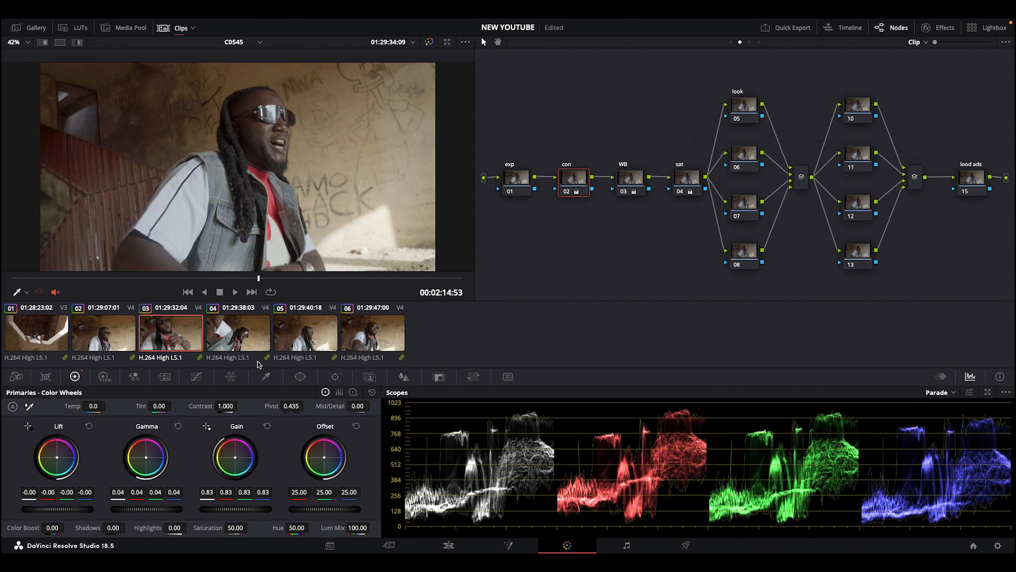
- Link the custom curve's channels, lower the con node's shadows and white point, raise its upper midtones slightly, and compare the node off and on
{"action": "left_click", "coordinate": [196, 377]}
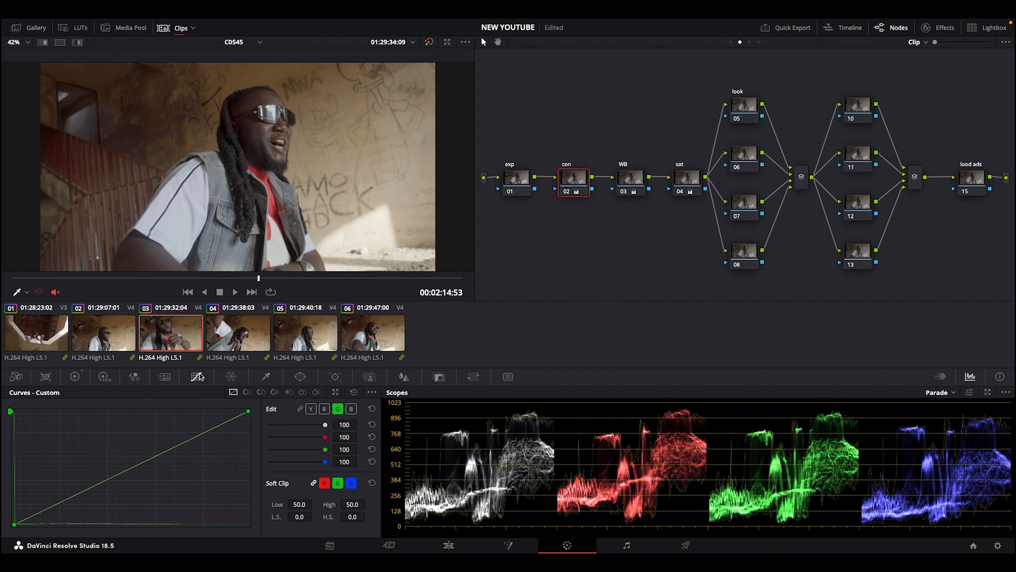
{"action": "left_click", "coordinate": [301, 409]}
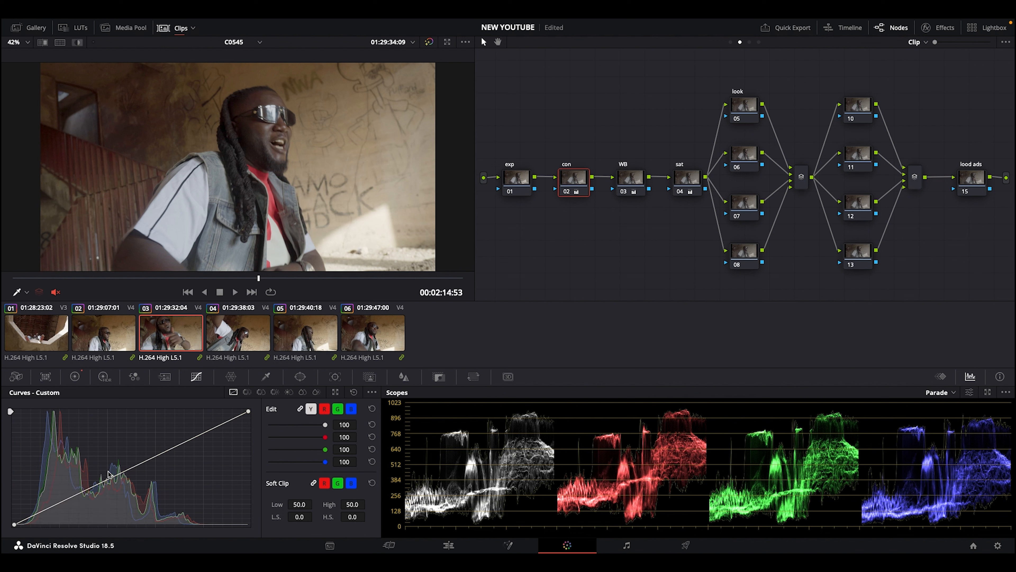
{"action": "left_click", "coordinate": [116, 476]}
{"action": "left_click_drag", "start_coordinate": [40, 513], "coordinate": [37, 516]}
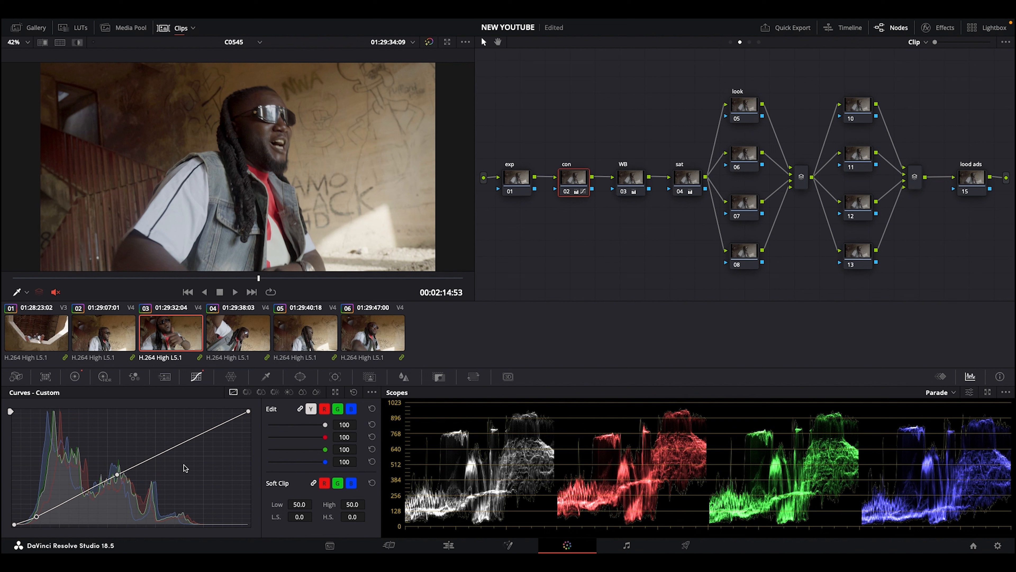
{"action": "left_click_drag", "start_coordinate": [248, 411], "coordinate": [248, 423]}
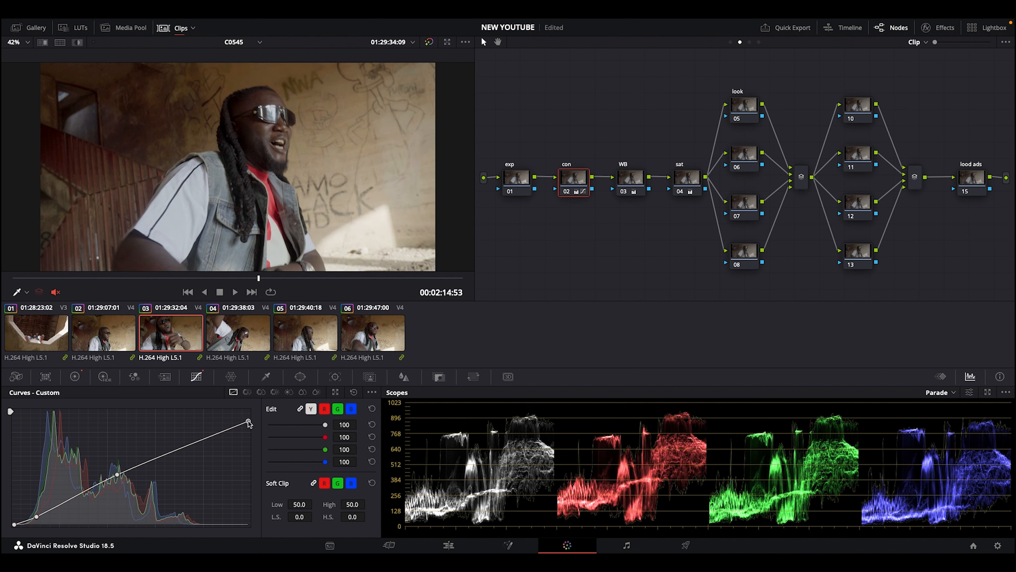
{"action": "left_click_drag", "start_coordinate": [178, 449], "coordinate": [179, 447]}
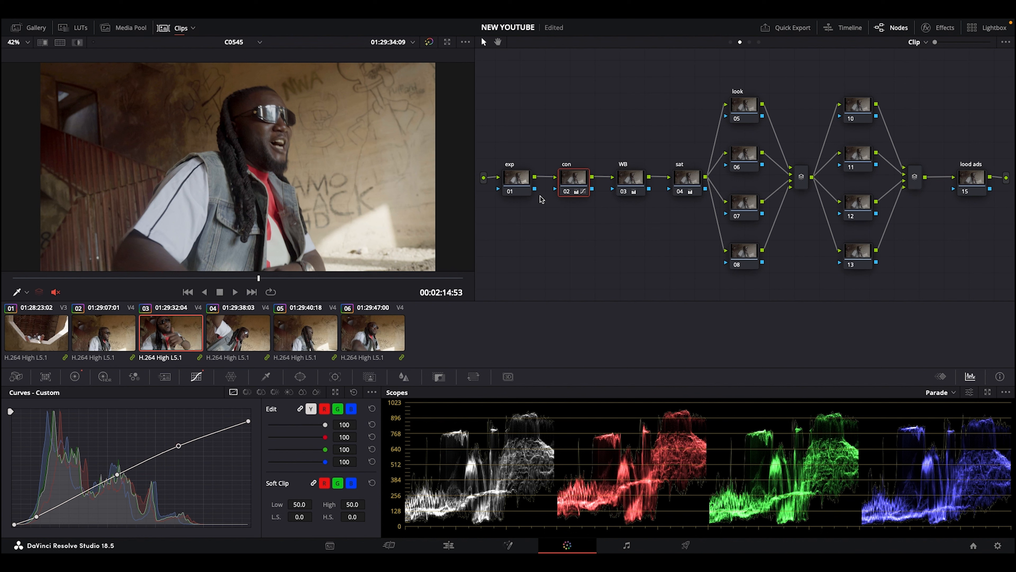
{"action": "left_click", "coordinate": [564, 192]}
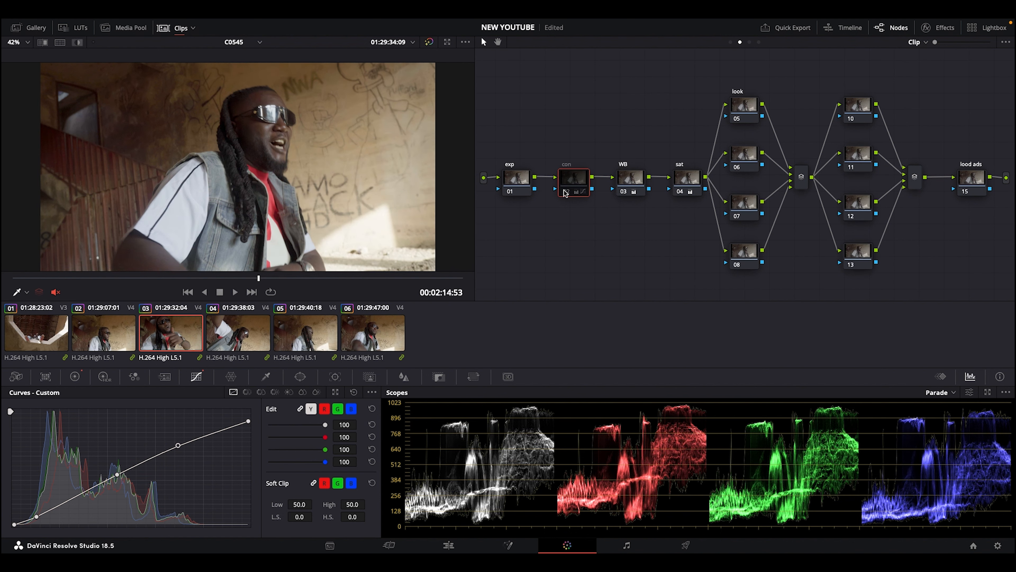
{"action": "key", "text": "ctrl+d"}
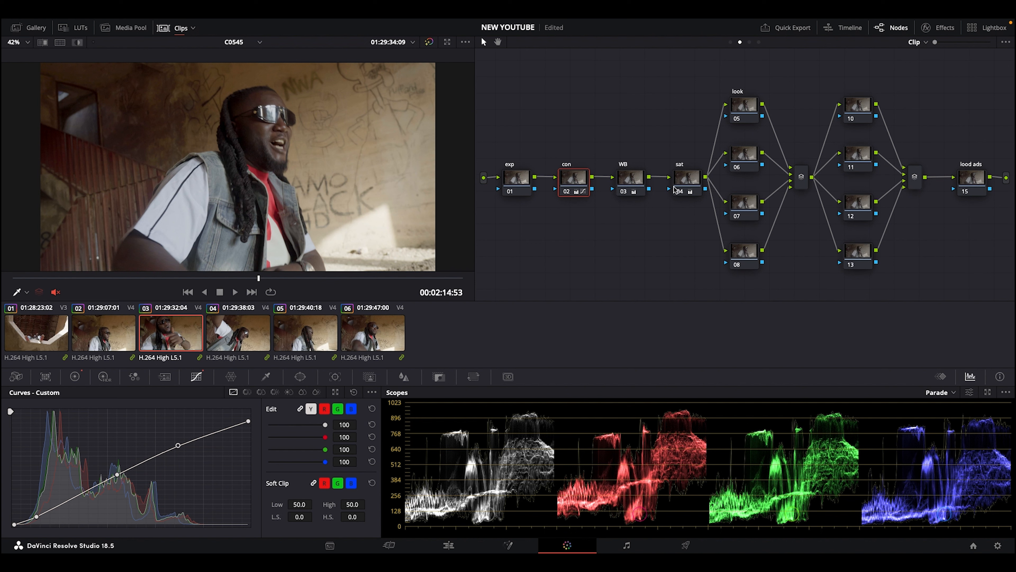
- Return to clip 03's first frame and nudge the upper-midtone point of the con node's curve slightly upward
{"action": "mouse_move", "coordinate": [270, 21]}
{"action": "left_click", "coordinate": [173, 342]}
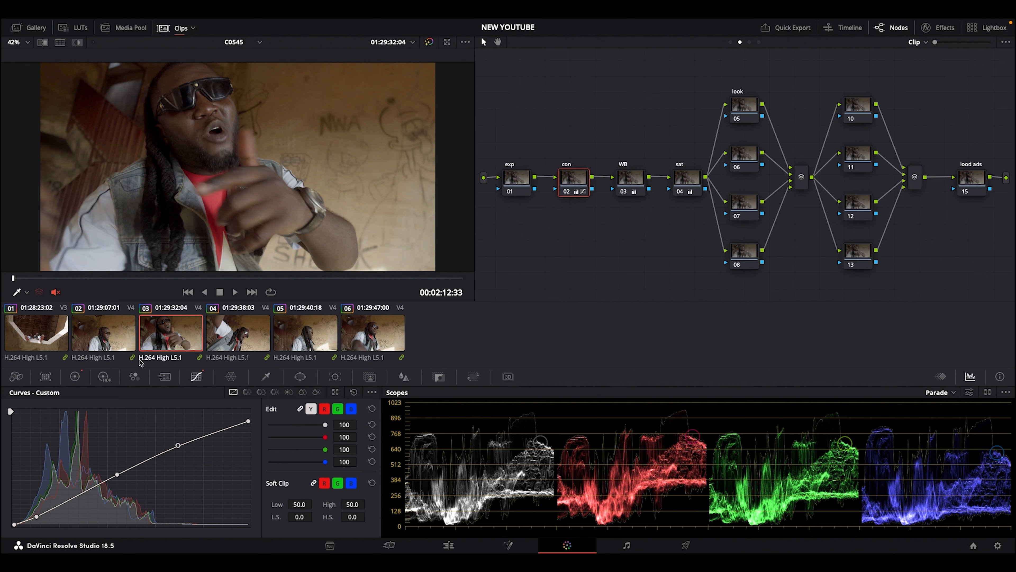
{"action": "left_click_drag", "start_coordinate": [178, 448], "coordinate": [181, 445]}
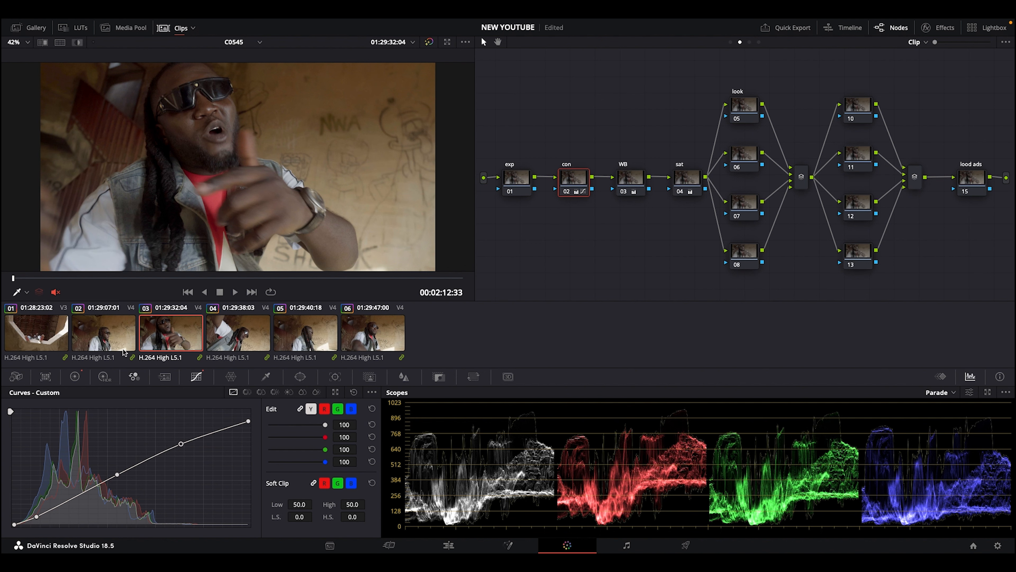
- Ripple clip 03's con node changes to clips 02, 04, 05 and 06, and select clip 05 to check it
{"action": "left_click", "coordinate": [111, 330], "text": "ctrl"}
{"action": "left_click", "coordinate": [256, 337], "text": "ctrl"}
{"action": "left_click", "coordinate": [286, 333], "text": "ctrl"}
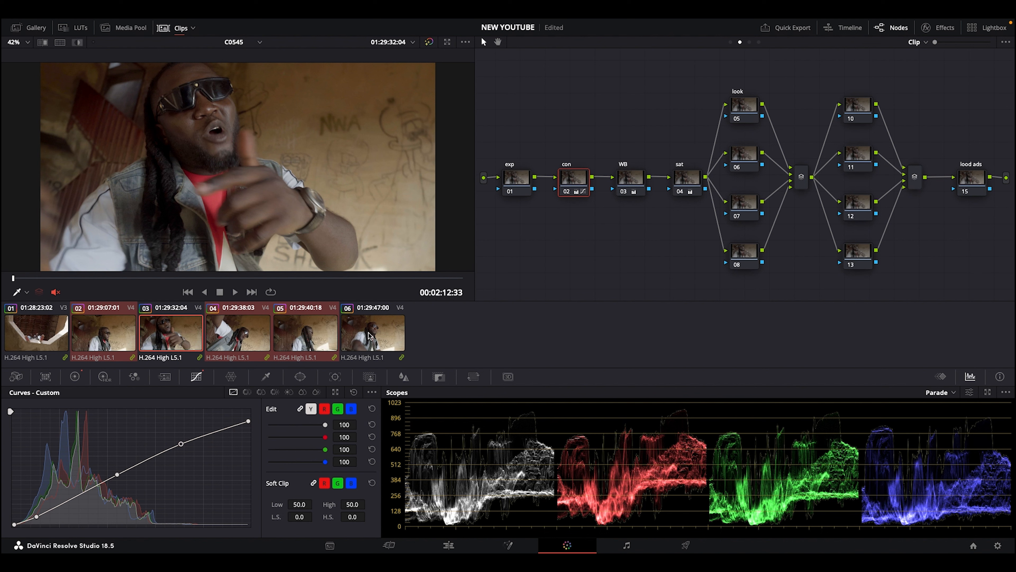
{"action": "left_click", "coordinate": [369, 337], "text": "ctrl"}
{"action": "left_click", "coordinate": [337, 24]}
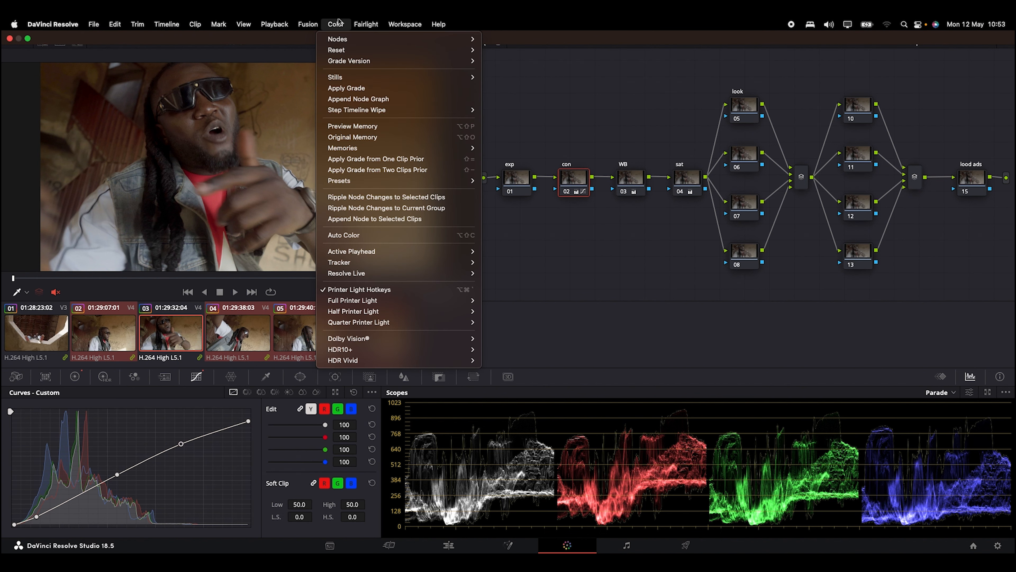
{"action": "left_click", "coordinate": [376, 197]}
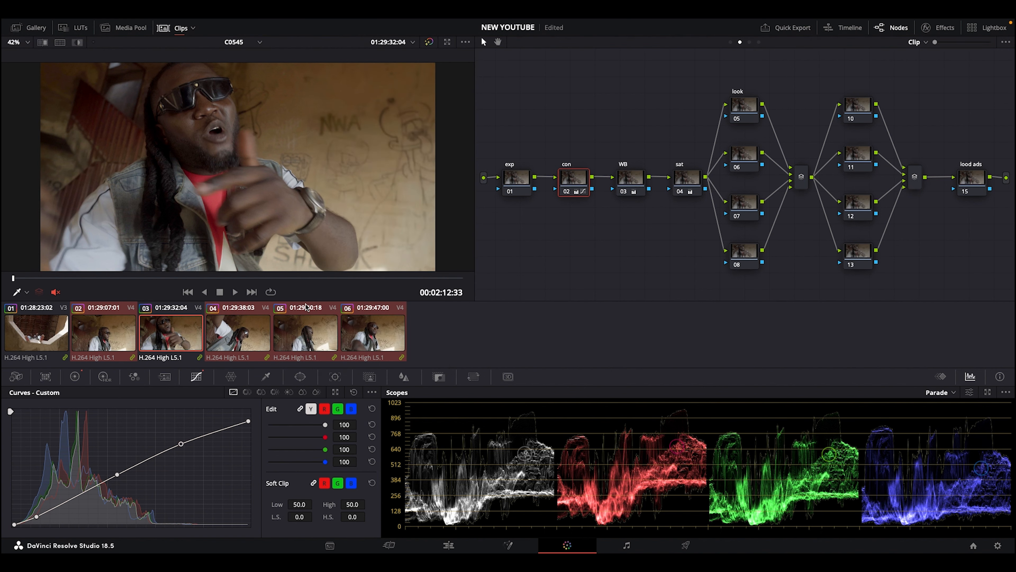
{"action": "left_click", "coordinate": [288, 331]}
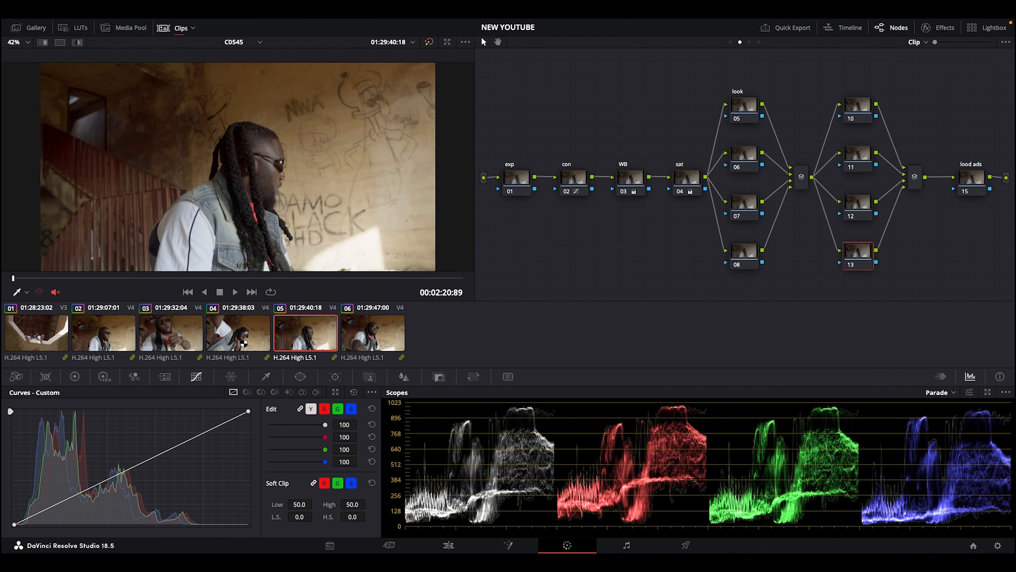
- Check clip 03 against its neighbours and set its con node's Lift to -0.01 and Gain to 0.90
{"action": "left_click", "coordinate": [246, 344]}
{"action": "left_click", "coordinate": [176, 345]}
{"action": "left_click", "coordinate": [119, 346]}
{"action": "left_click", "coordinate": [167, 343]}
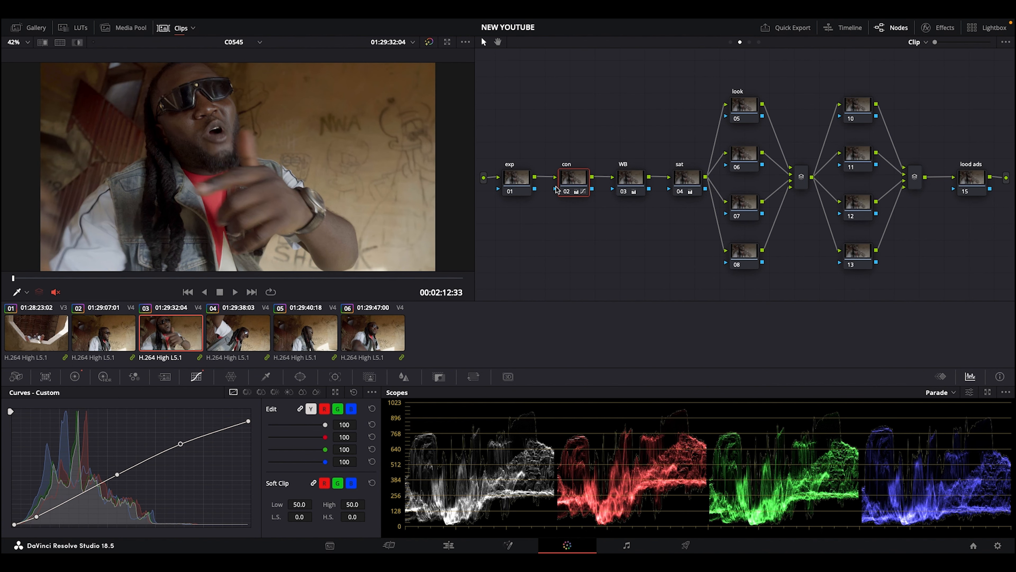
{"action": "left_click", "coordinate": [75, 377]}
{"action": "left_click_drag", "start_coordinate": [58, 509], "coordinate": [51, 509]}
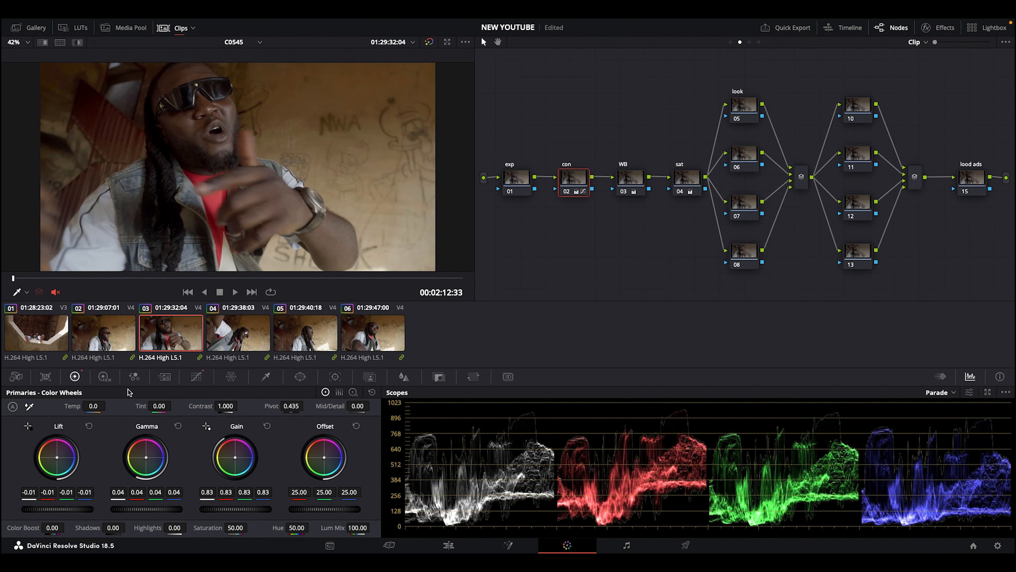
{"action": "left_click", "coordinate": [115, 346]}
{"action": "left_click", "coordinate": [176, 333]}
{"action": "left_click_drag", "start_coordinate": [235, 509], "coordinate": [244, 509]}
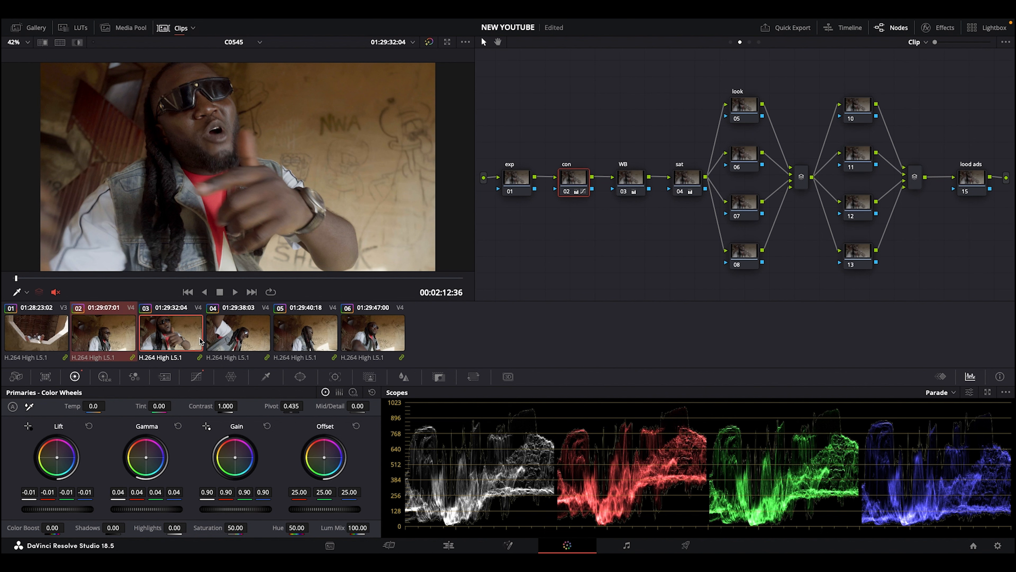
- Ripple clip 03's con node changes to the selected clips 02, 04, 05 and 06
{"action": "left_click", "coordinate": [230, 340], "text": "ctrl"}
{"action": "left_click", "coordinate": [301, 332], "text": "ctrl"}
{"action": "left_click", "coordinate": [357, 328], "text": "ctrl"}
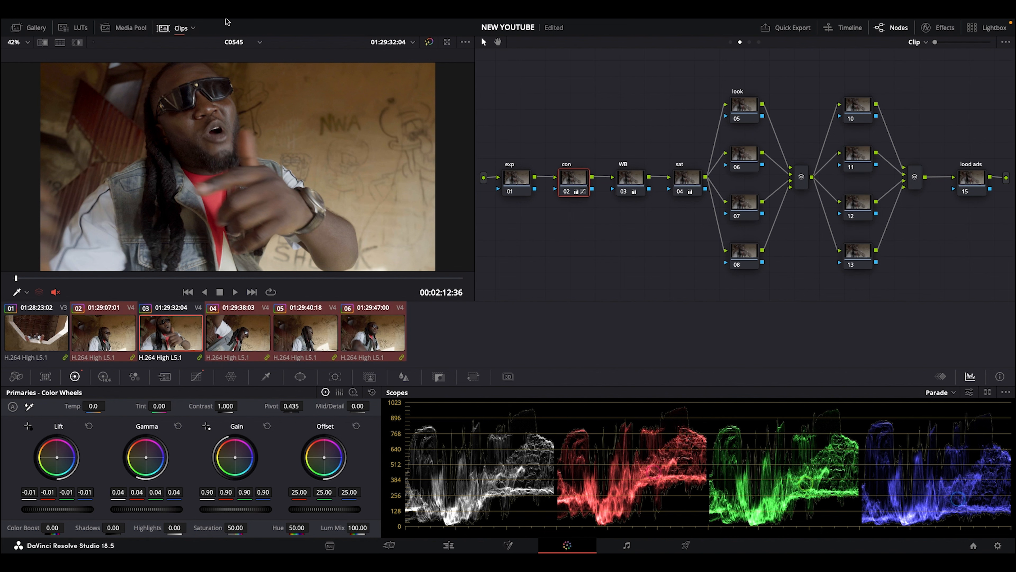
{"action": "mouse_move", "coordinate": [266, 24]}
{"action": "left_click", "coordinate": [335, 24]}
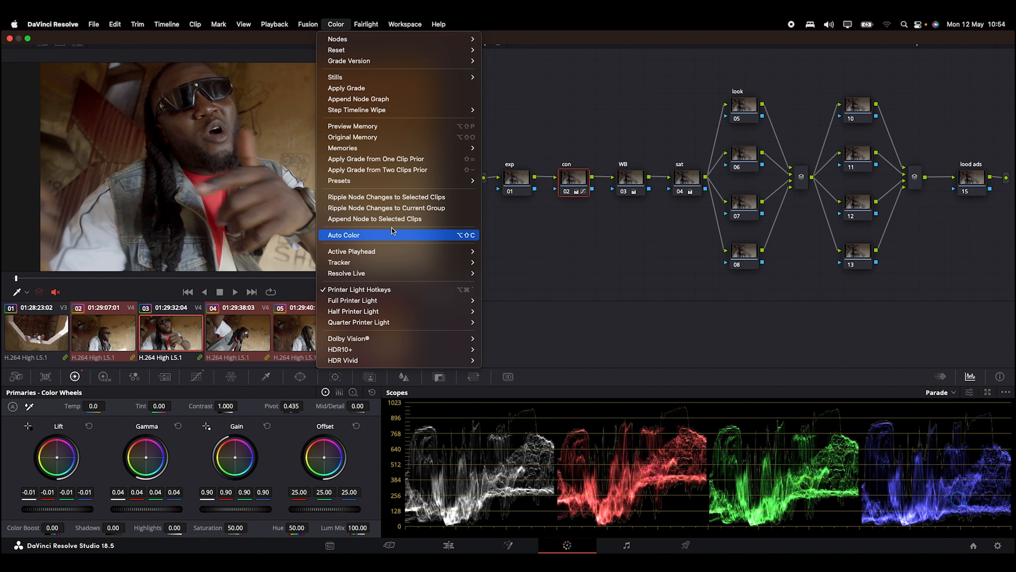
{"action": "left_click", "coordinate": [400, 196]}
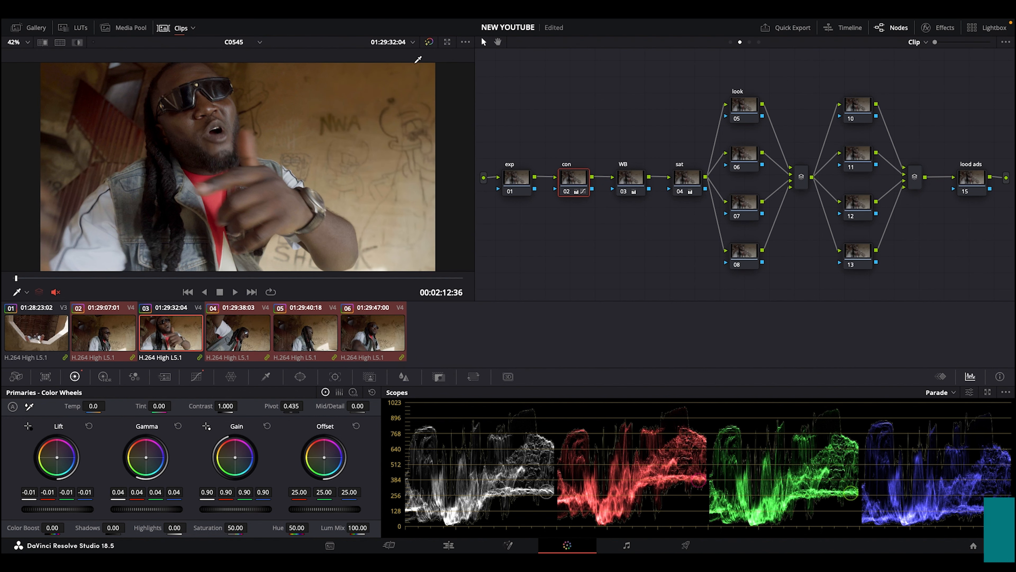
- Review the rippled contrast across clips 04, 03, 02 and 06, and return to clip 03
{"action": "mouse_move", "coordinate": [367, 21]}
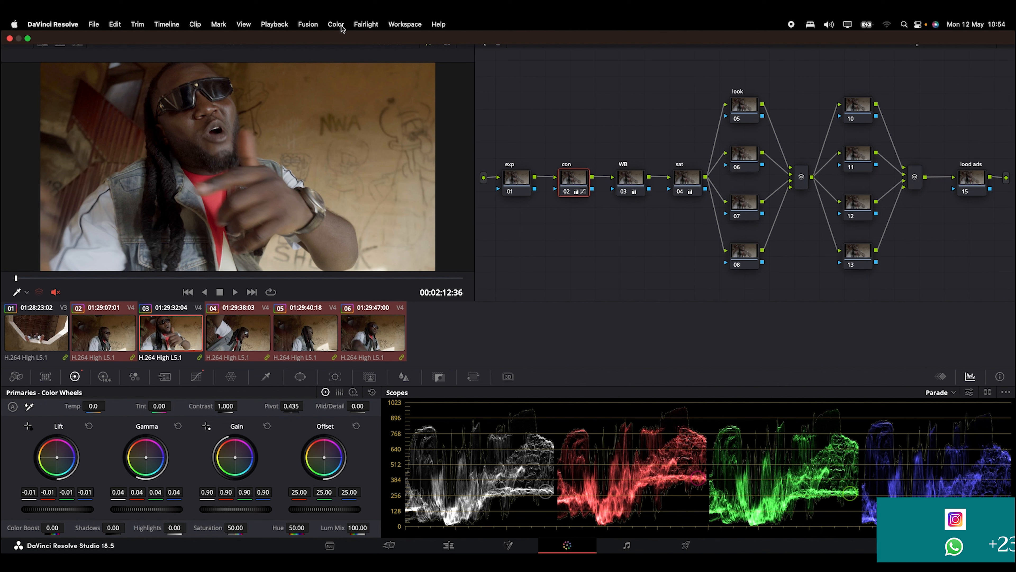
{"action": "left_click", "coordinate": [252, 336]}
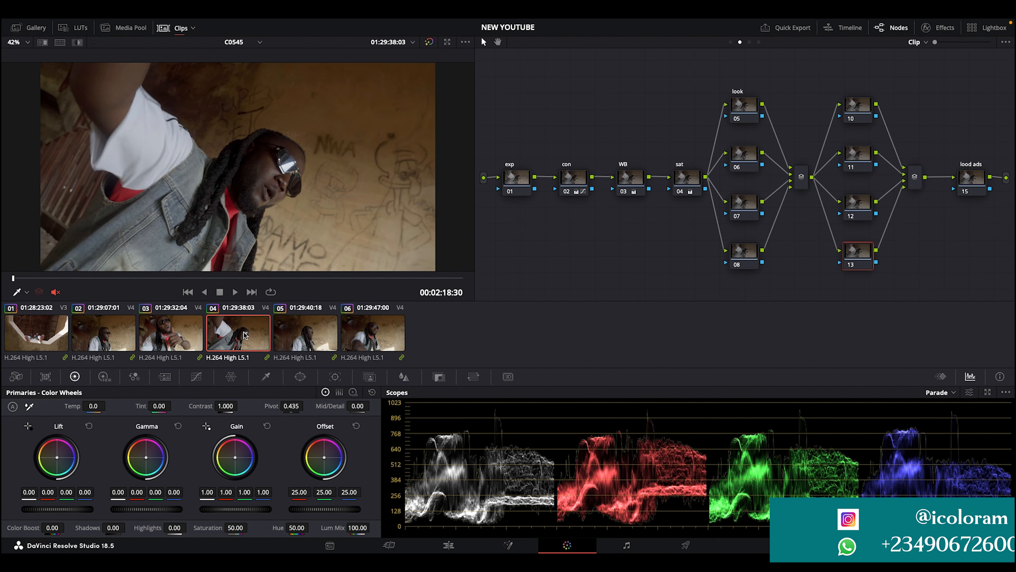
{"action": "left_click", "coordinate": [171, 334]}
{"action": "left_click", "coordinate": [126, 334]}
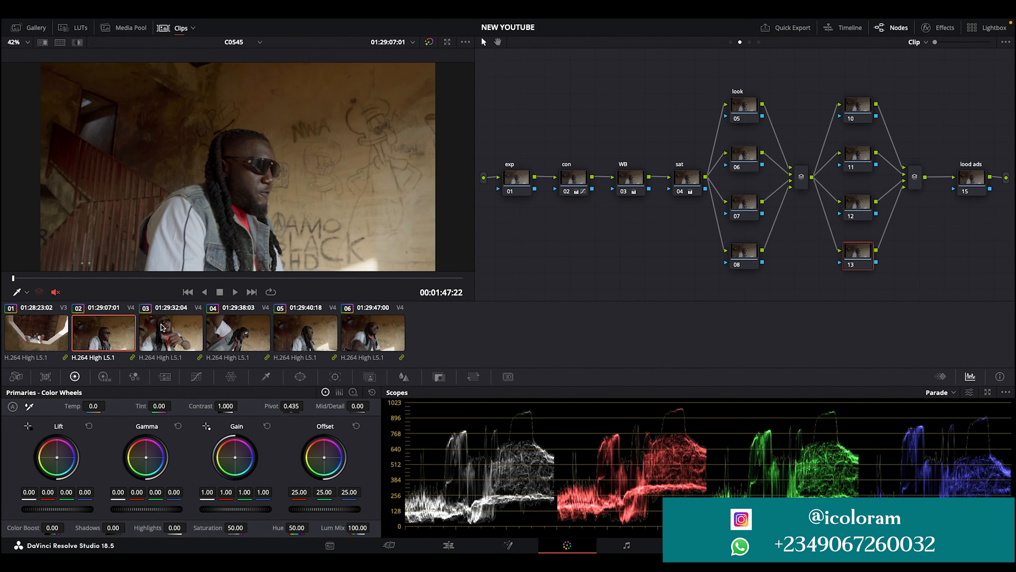
{"action": "left_click", "coordinate": [171, 334]}
{"action": "left_click", "coordinate": [248, 334]}
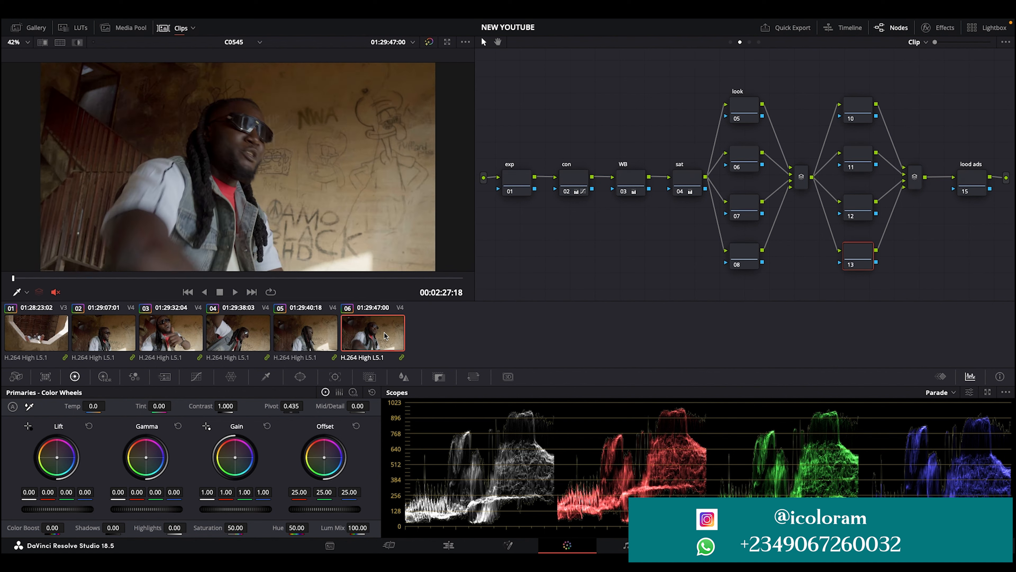
{"action": "left_click", "coordinate": [186, 338]}
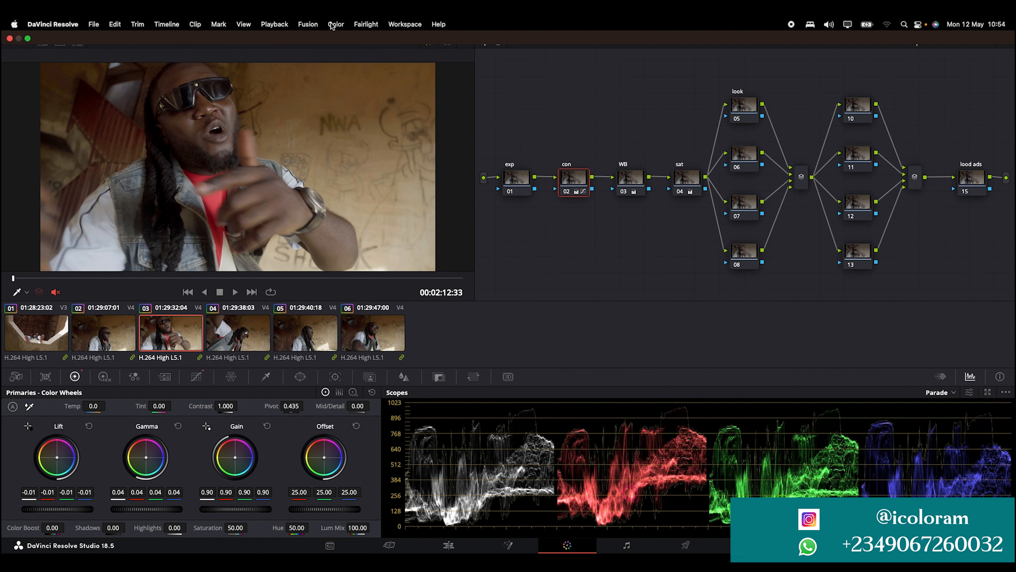
- Add a soft circular window around the man on clip 03's node 10, about Size 58.66, Aspect 52.34, Pan 47.62, Tilt 49.94 and Soft 1 8.18
{"action": "left_click", "coordinate": [336, 24]}
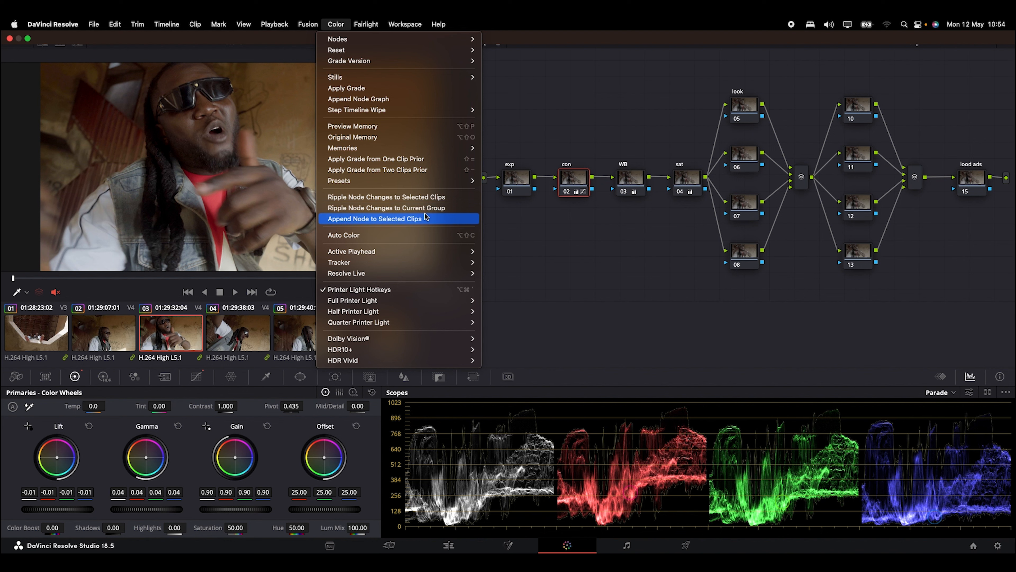
{"action": "left_click", "coordinate": [412, 218]}
{"action": "left_click", "coordinate": [858, 110]}
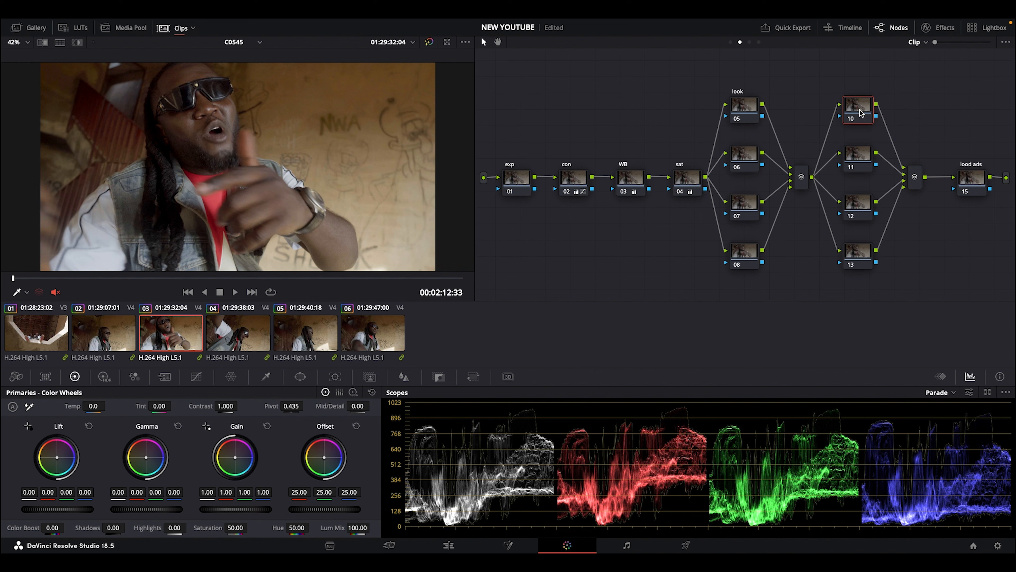
{"action": "left_click", "coordinate": [300, 376]}
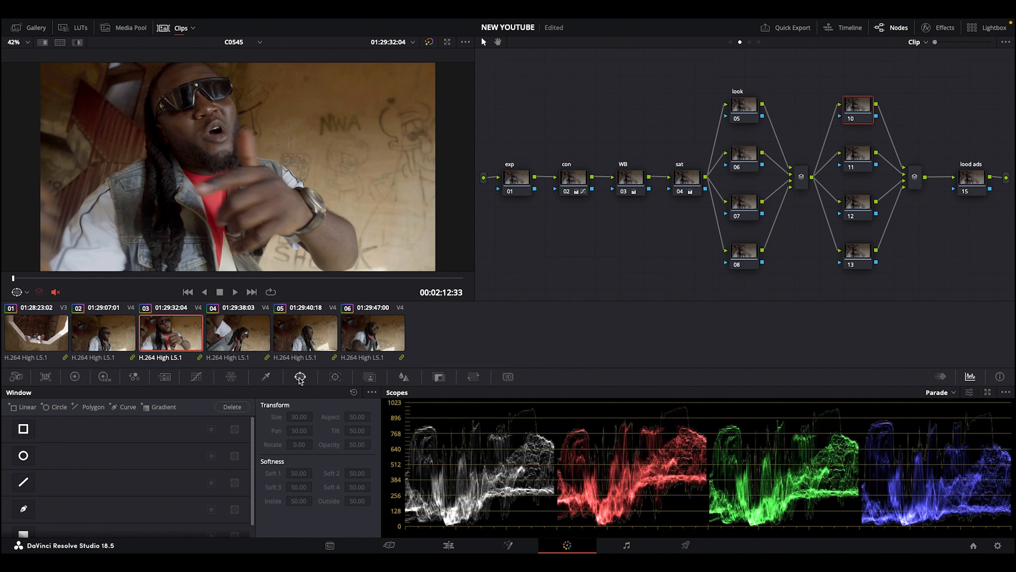
{"action": "left_click", "coordinate": [23, 455]}
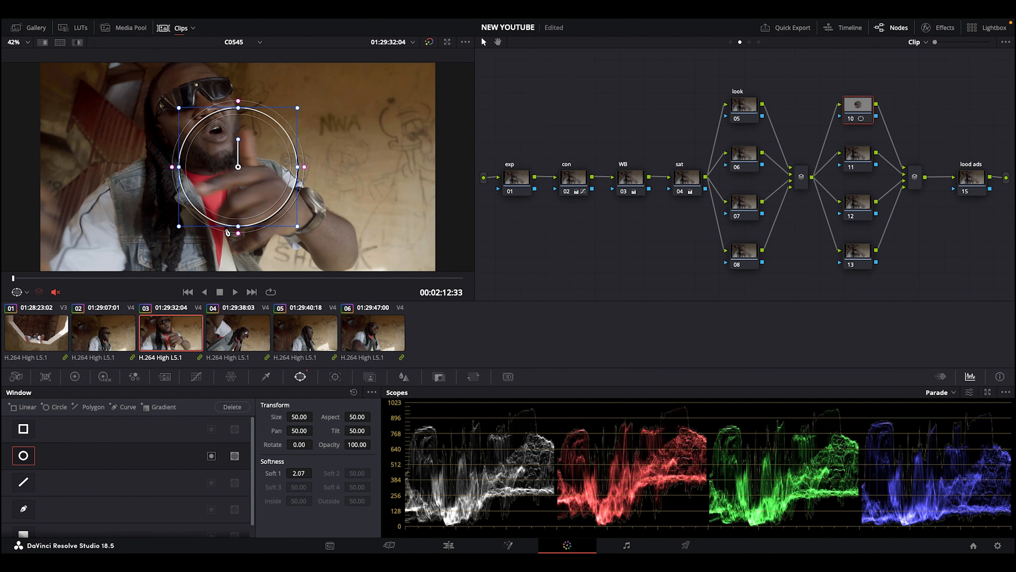
{"action": "left_click_drag", "start_coordinate": [238, 229], "coordinate": [238, 267]}
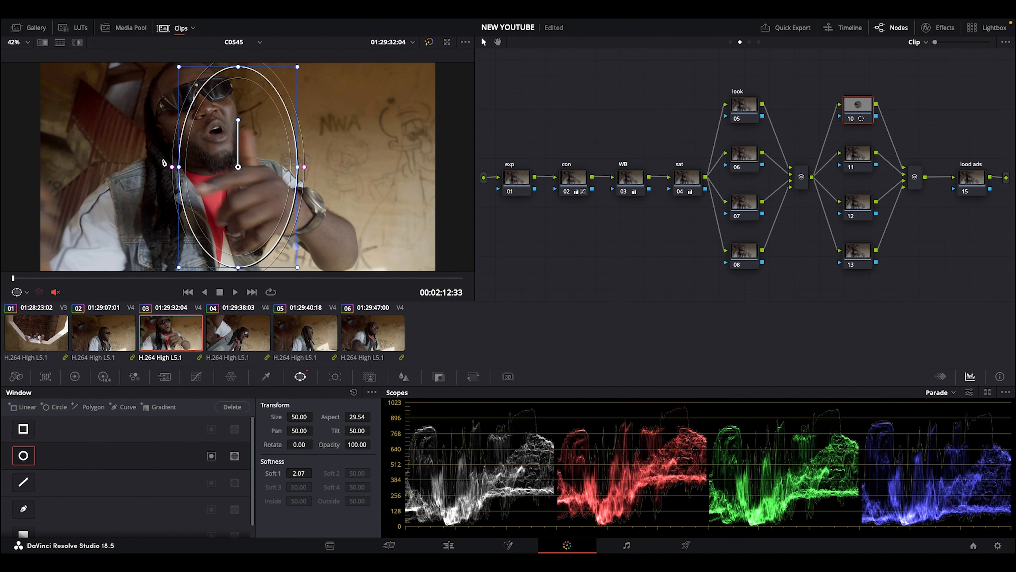
{"action": "left_click_drag", "start_coordinate": [179, 164], "coordinate": [85, 168]}
{"action": "left_click_drag", "start_coordinate": [266, 190], "coordinate": [226, 191]}
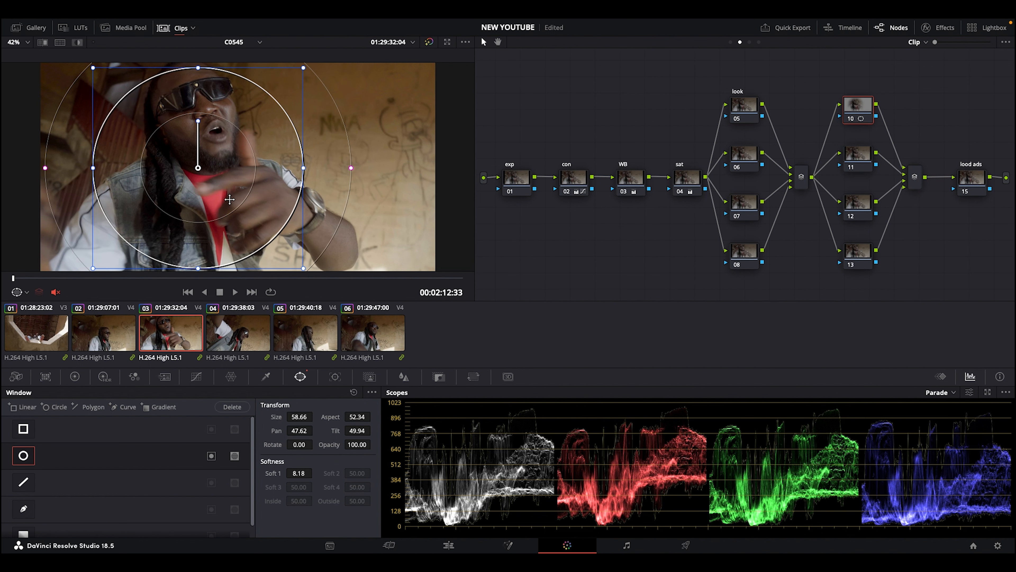
- Ripple node 10's circular window to the current group and check it on clips 06, 05 and 04
{"action": "mouse_move", "coordinate": [298, 20]}
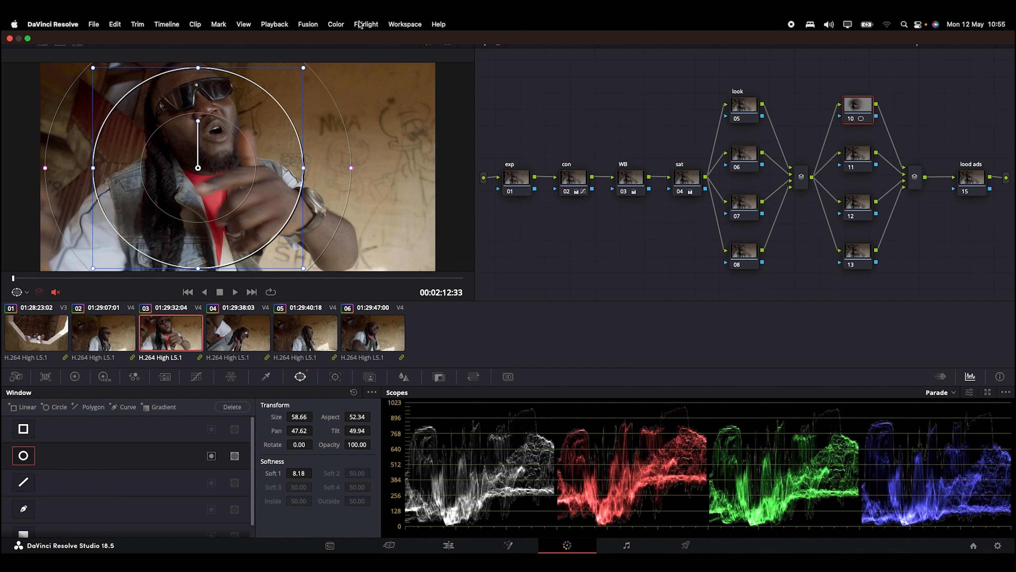
{"action": "left_click", "coordinate": [336, 27]}
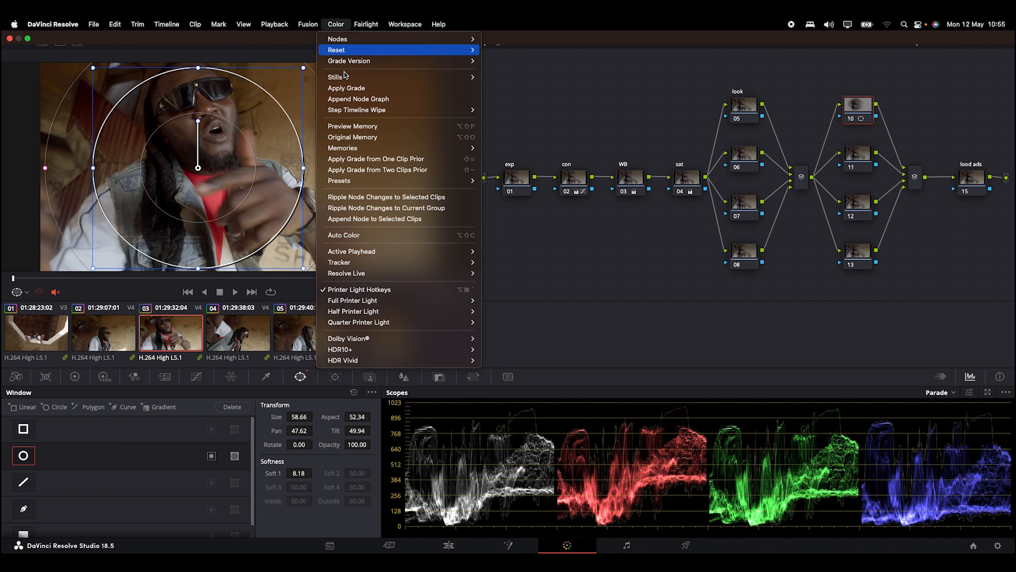
{"action": "left_click", "coordinate": [378, 208]}
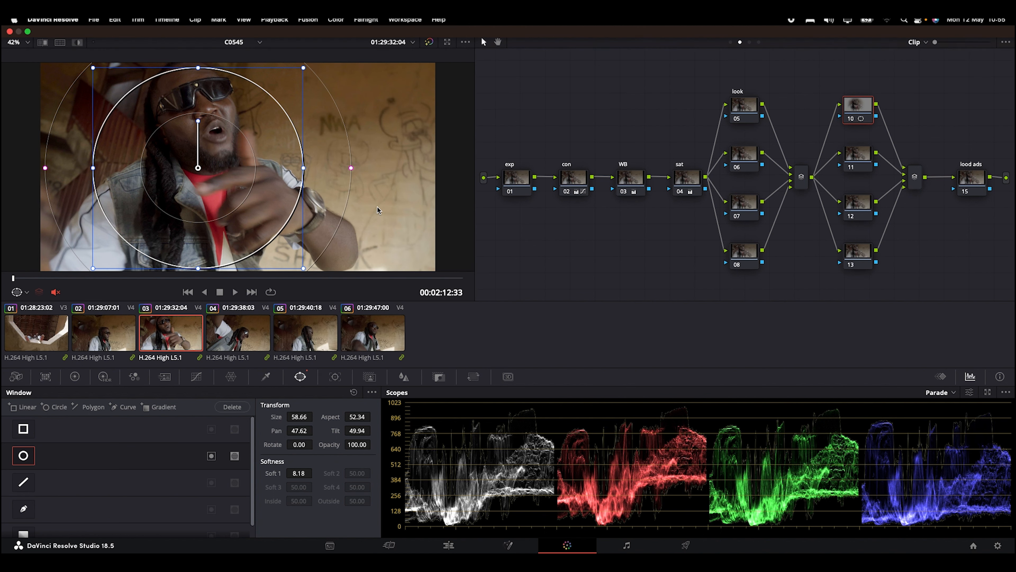
{"action": "left_click", "coordinate": [378, 319]}
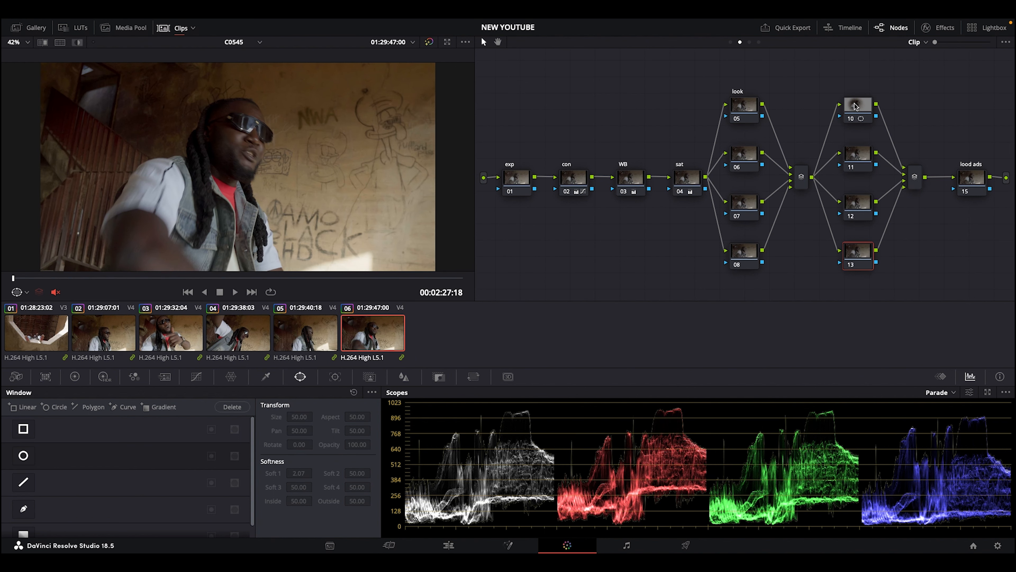
{"action": "left_click", "coordinate": [312, 340]}
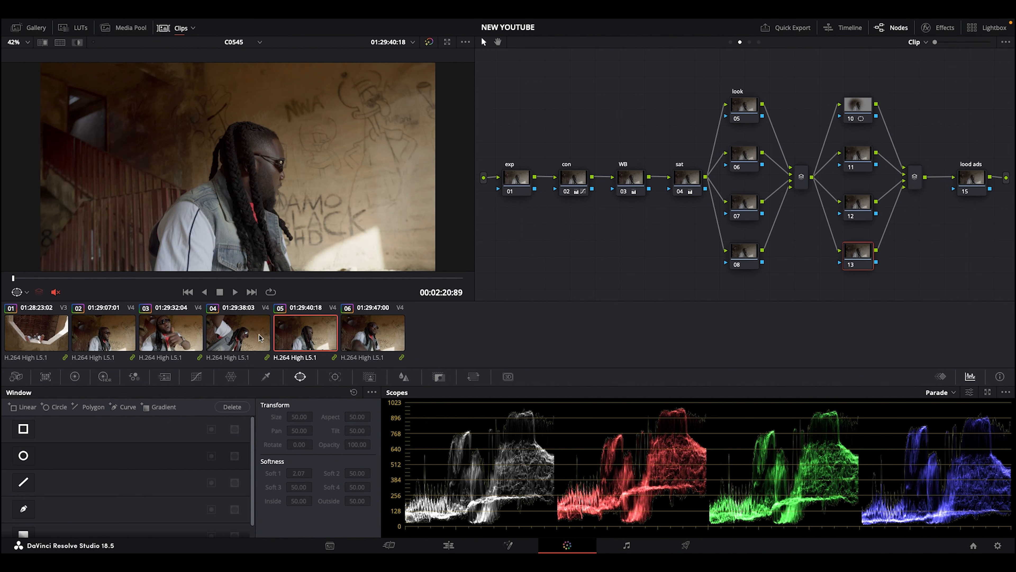
{"action": "left_click", "coordinate": [852, 105]}
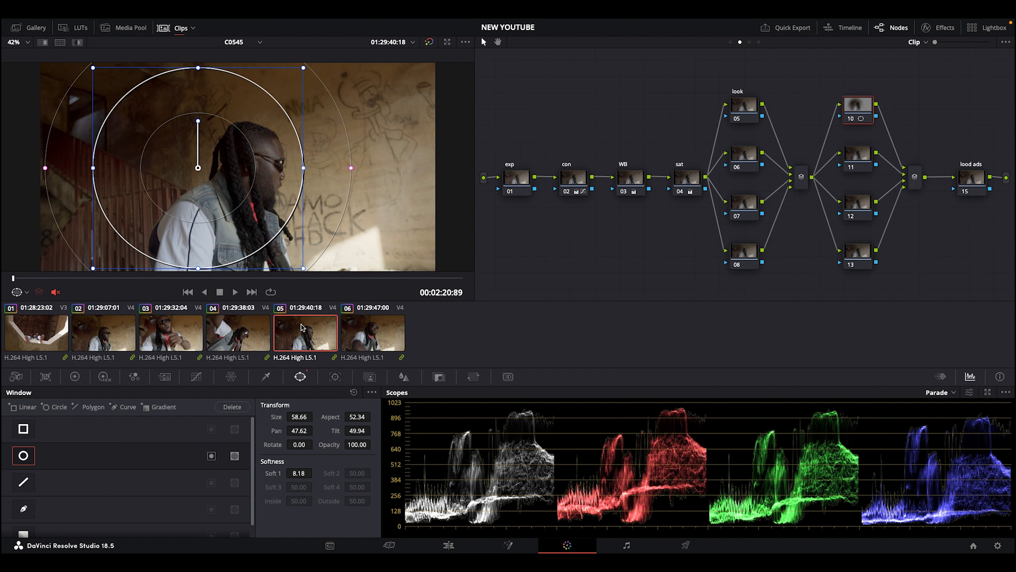
{"action": "left_click", "coordinate": [224, 339]}
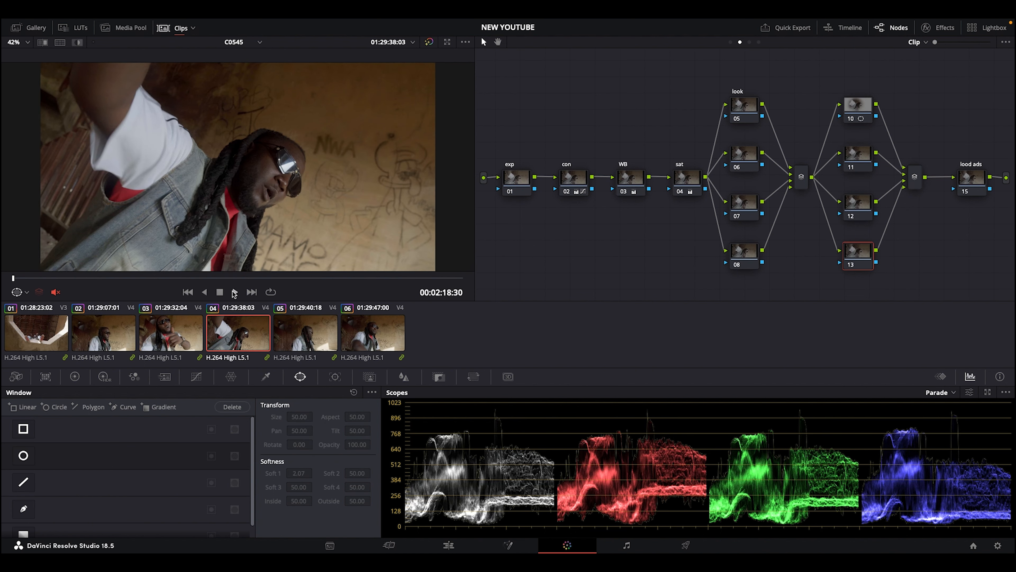
{"action": "left_click", "coordinate": [189, 325]}
- On clip 01's node 10, reposition the circular window to about Pan 51.49 and Tilt 51.80, and raise Soft 1 to about 18.00
{"action": "left_click", "coordinate": [54, 346]}
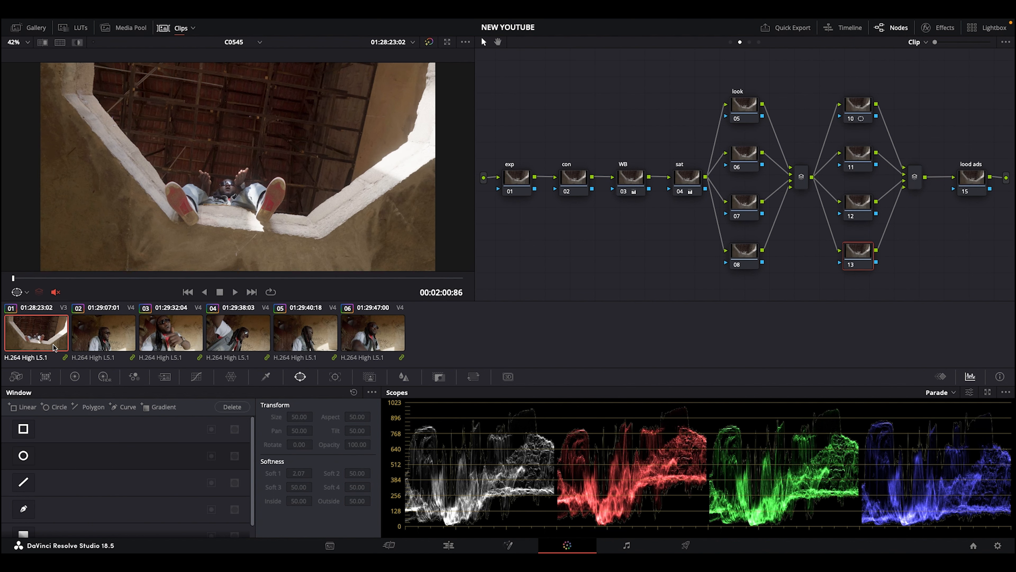
{"action": "left_click", "coordinate": [861, 104]}
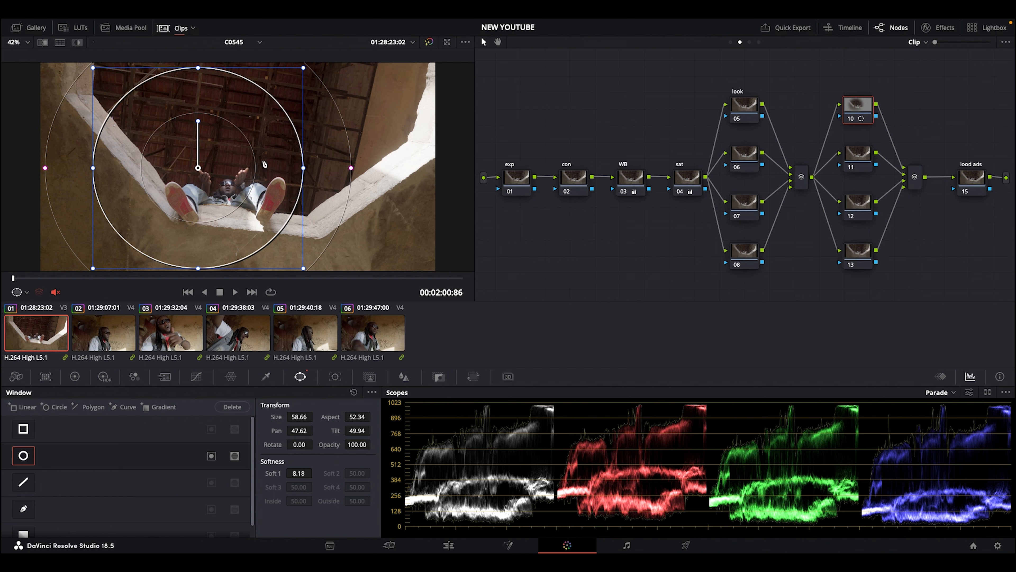
{"action": "scroll", "coordinate": [229, 160], "scroll_direction": "down", "scroll_amount": 2}
{"action": "scroll", "coordinate": [261, 140], "scroll_direction": "down", "scroll_amount": 1}
{"action": "left_click_drag", "start_coordinate": [254, 146], "coordinate": [259, 149]}
{"action": "left_click_drag", "start_coordinate": [364, 142], "coordinate": [411, 139]}
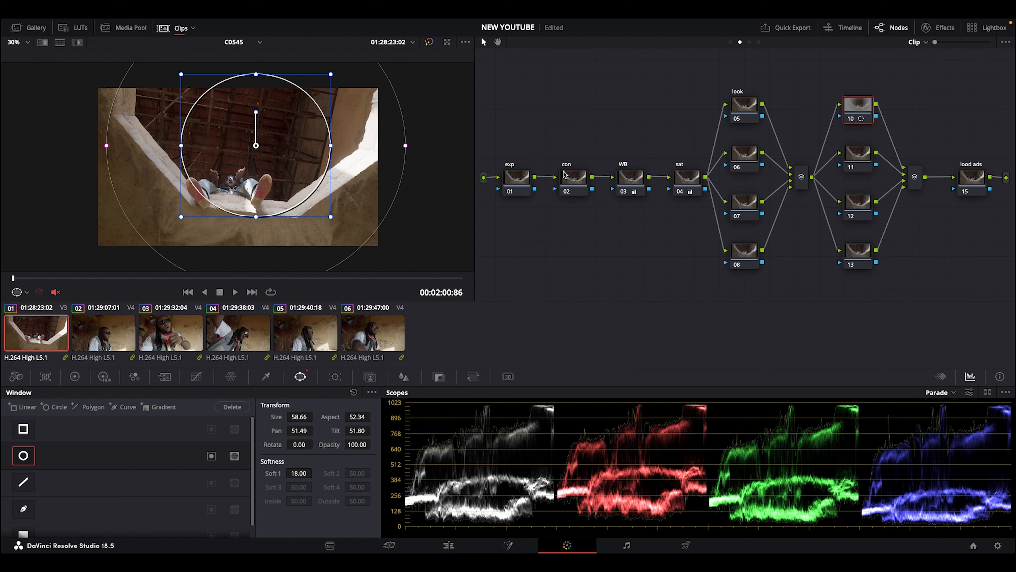
- Select clip 01's con node and compare the contrast of clip 01 with clip 02
{"action": "left_click", "coordinate": [571, 182]}
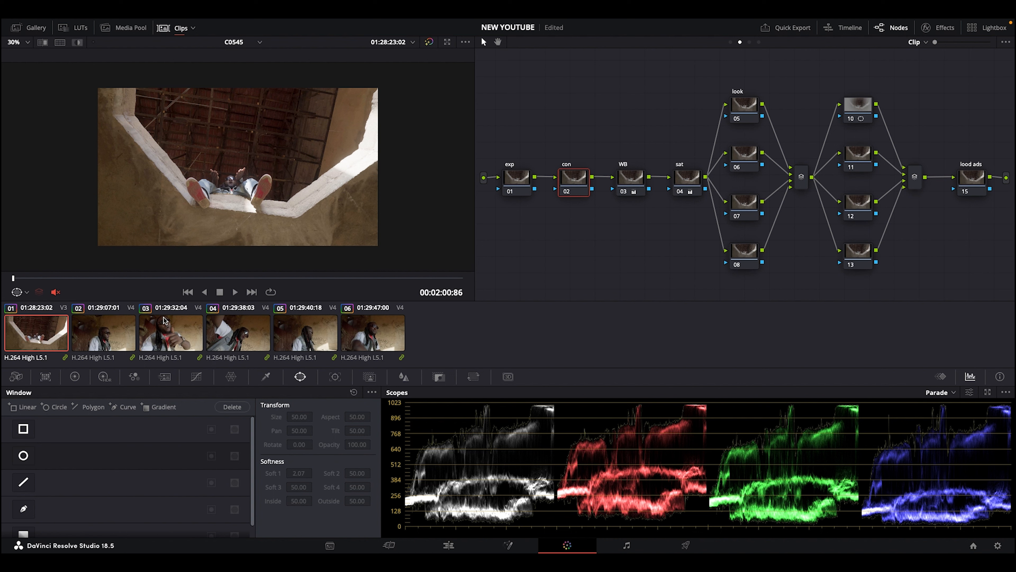
{"action": "left_click", "coordinate": [102, 347]}
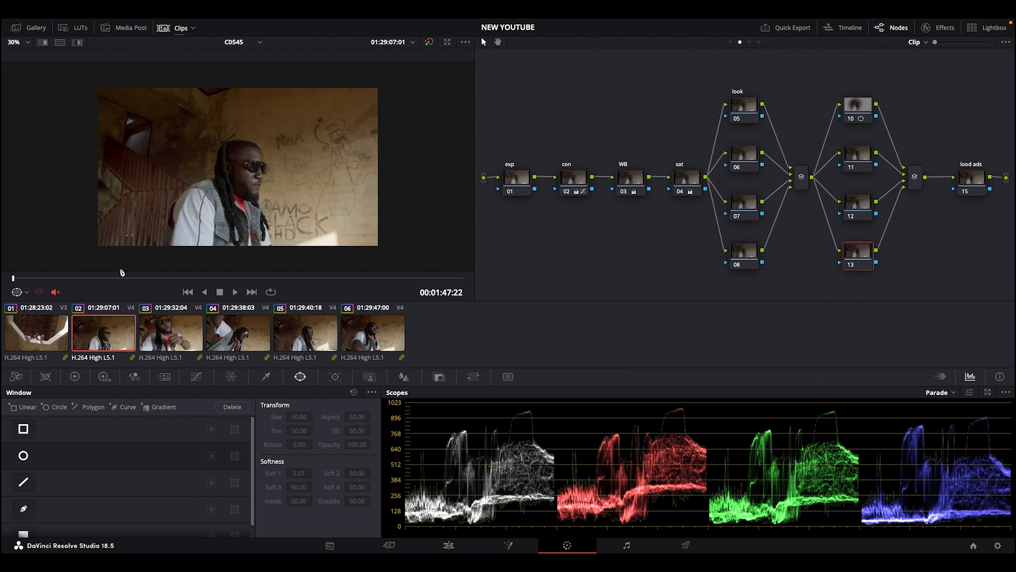
{"action": "left_click", "coordinate": [55, 325]}
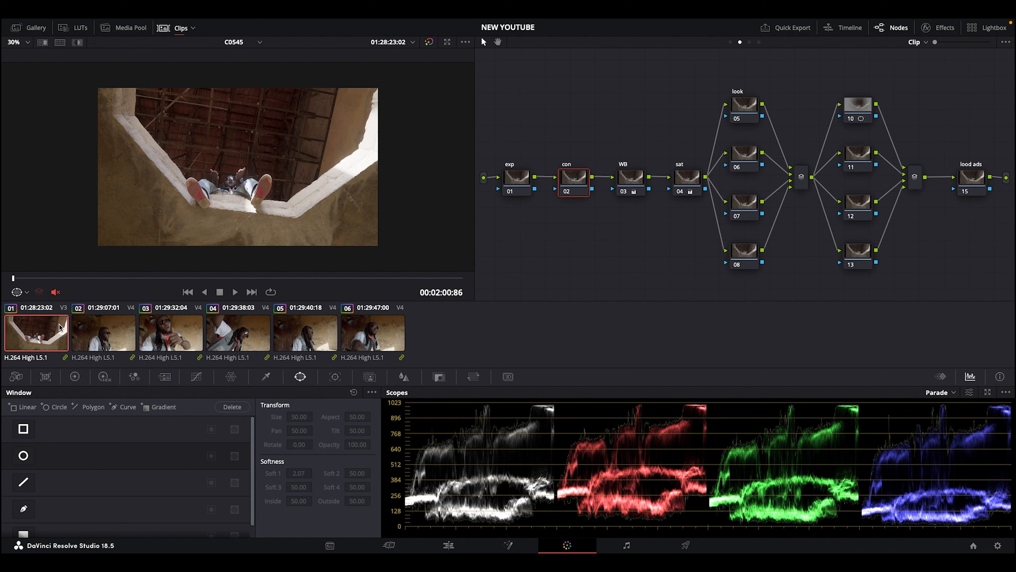
{"action": "left_click", "coordinate": [94, 339]}
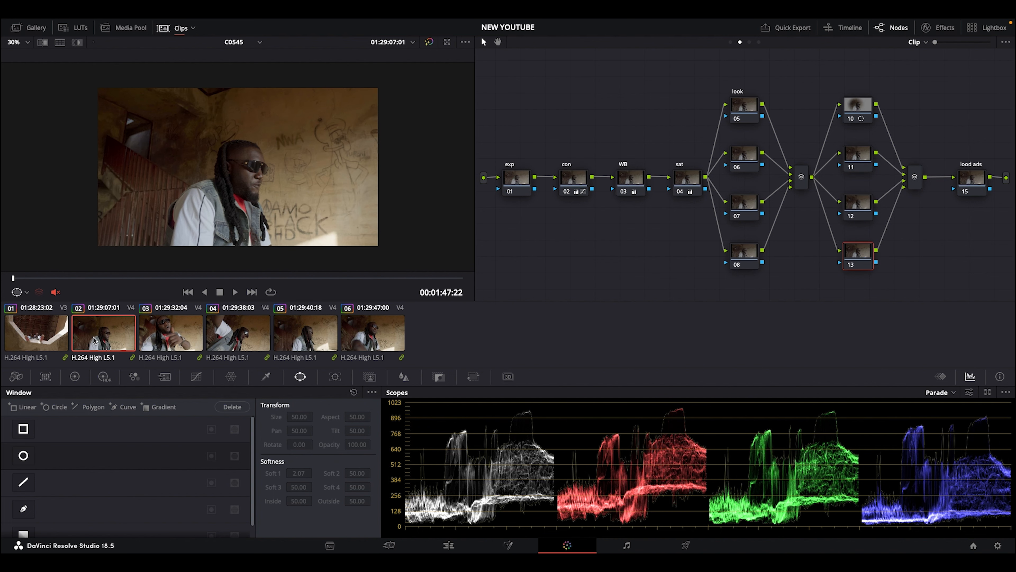
- Grab a still of clip 02 and show it in the stills gallery
{"action": "right_click", "coordinate": [300, 138]}
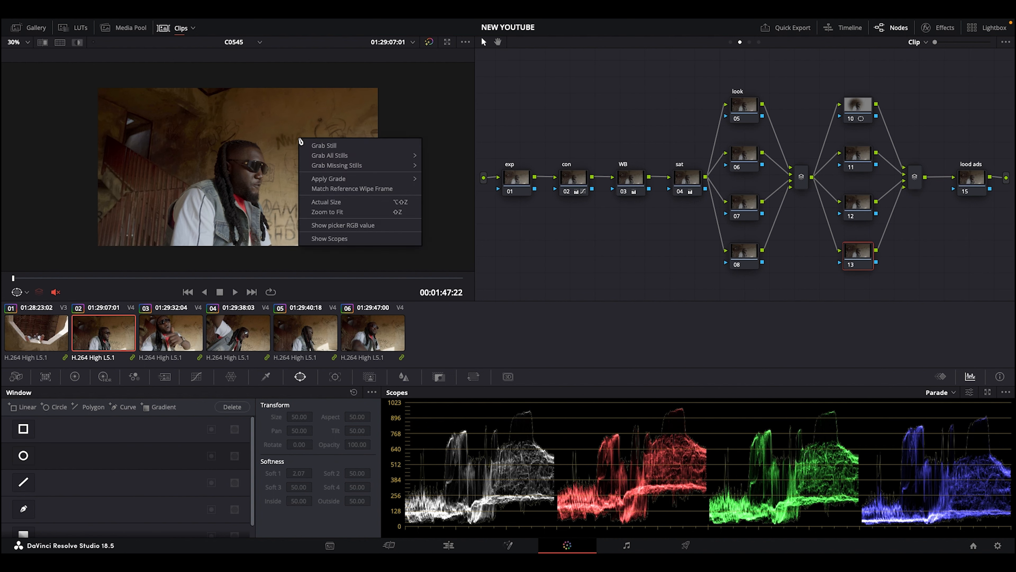
{"action": "left_click", "coordinate": [324, 146]}
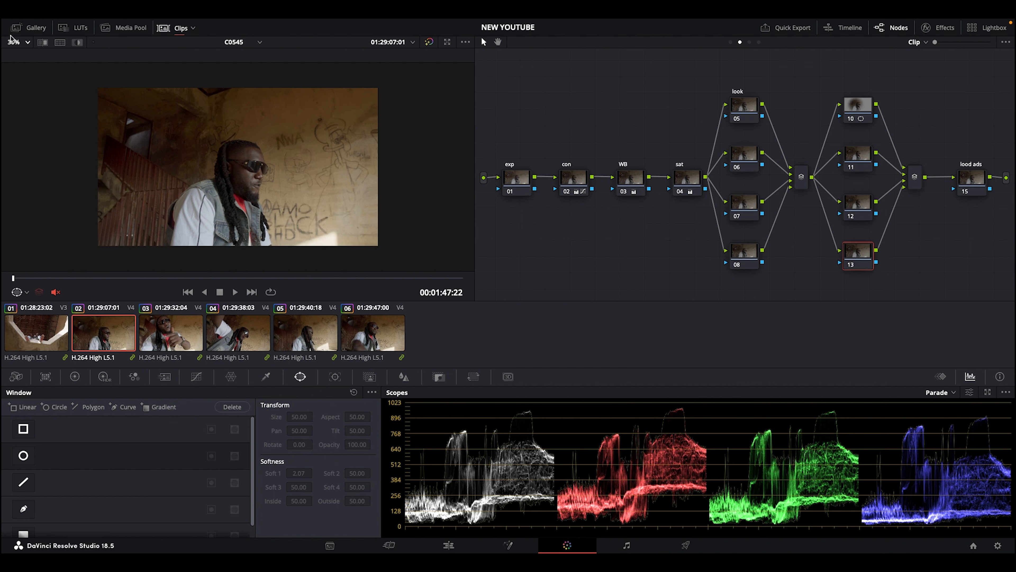
{"action": "left_click", "coordinate": [23, 30]}
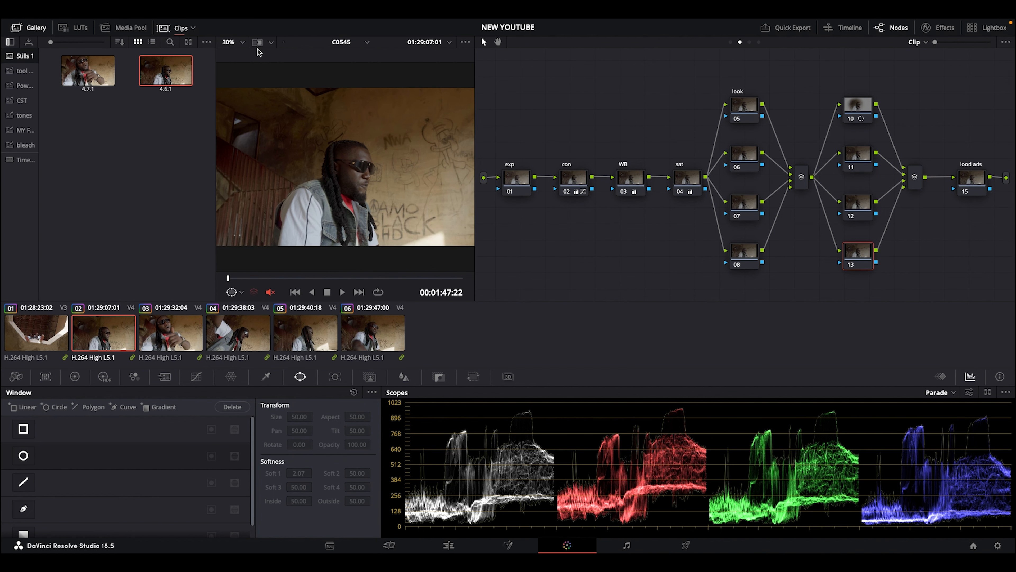
- Turn on the image wipe, view clip 01 against the clip 02 still, hide the gallery and shift the wipe slightly
{"action": "left_click", "coordinate": [272, 43]}
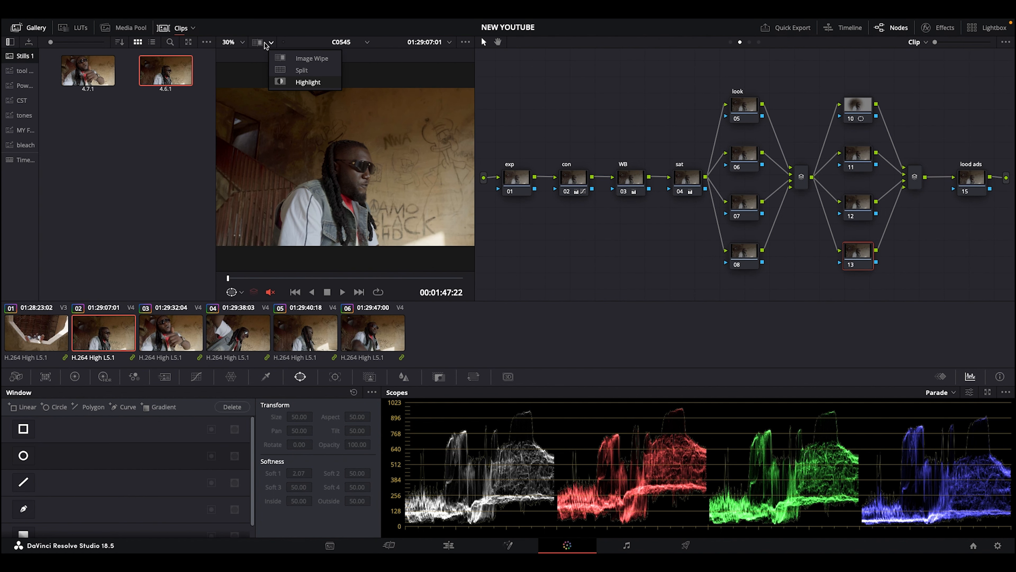
{"action": "left_click", "coordinate": [279, 59]}
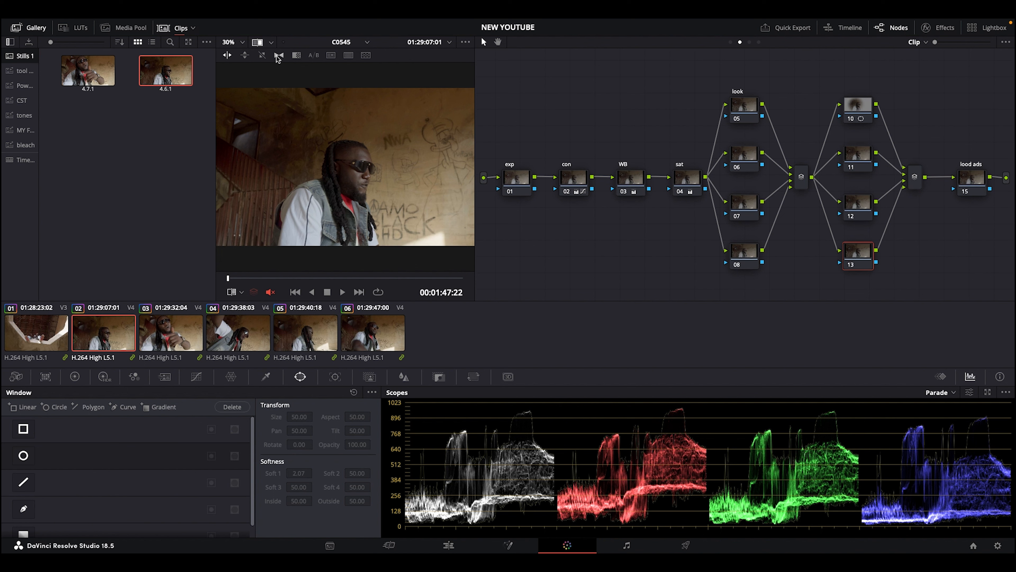
{"action": "left_click", "coordinate": [47, 332]}
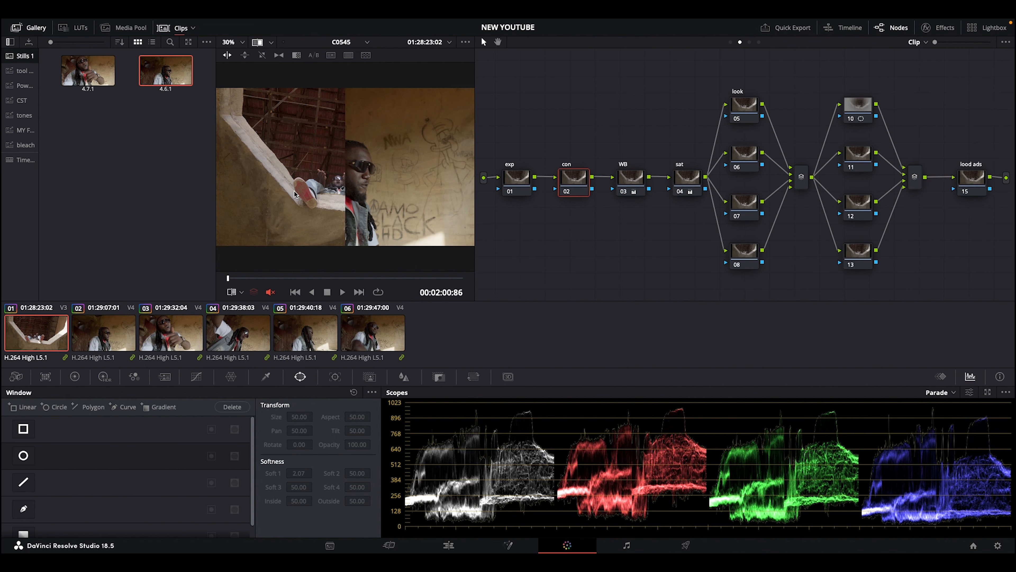
{"action": "left_click", "coordinate": [16, 27]}
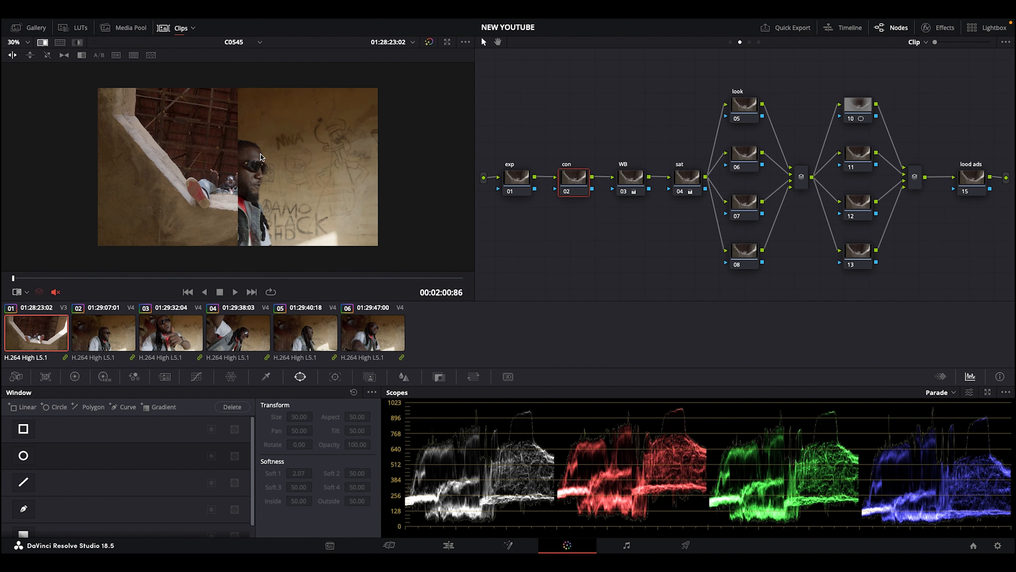
{"action": "left_click_drag", "start_coordinate": [211, 162], "coordinate": [215, 190]}
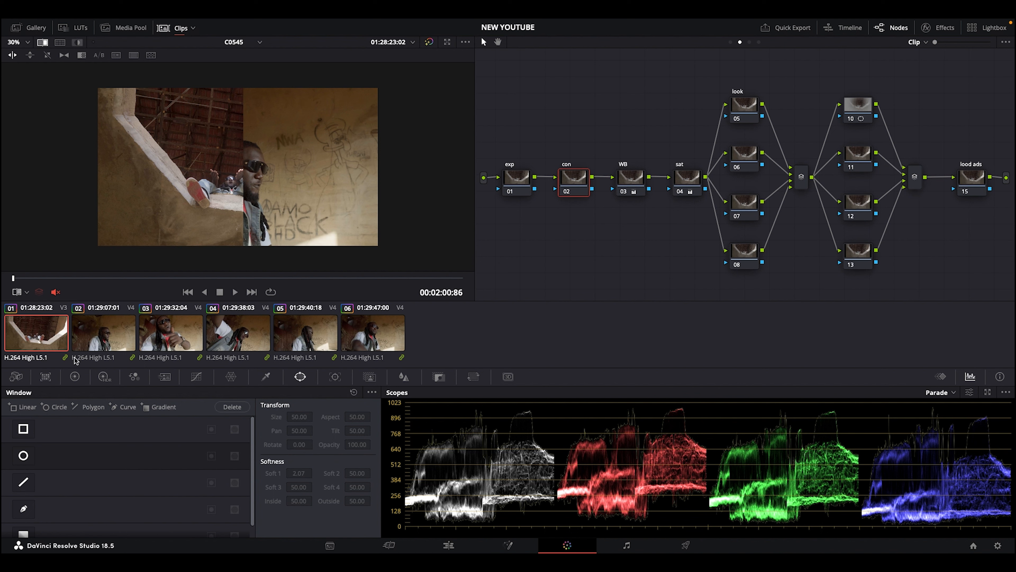
- On clip 01's con node, set Lift to -0.03, Gamma to 0.02 and Gain to 0.97
{"action": "left_click", "coordinate": [74, 377]}
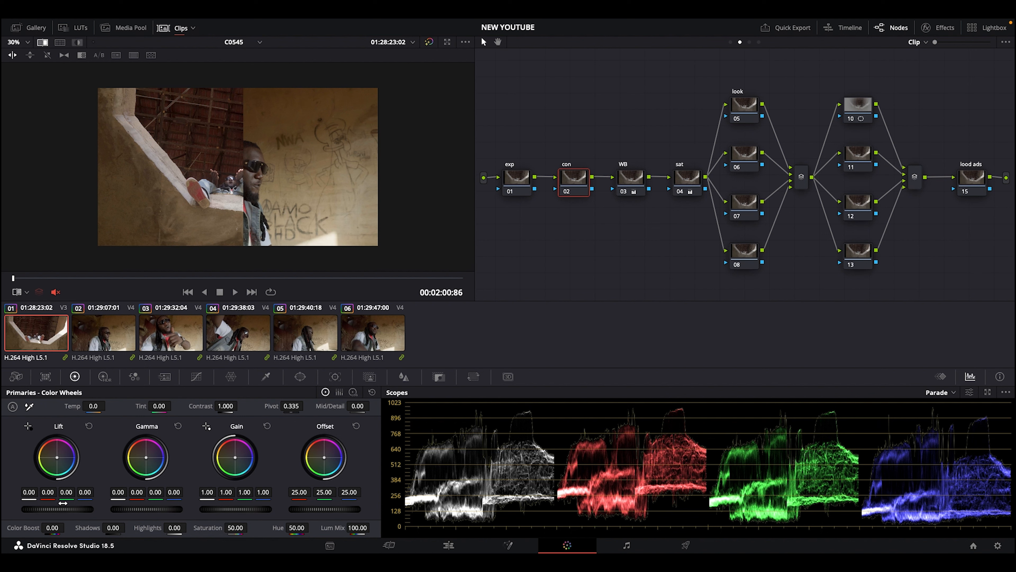
{"action": "left_click_drag", "start_coordinate": [58, 509], "coordinate": [45, 509]}
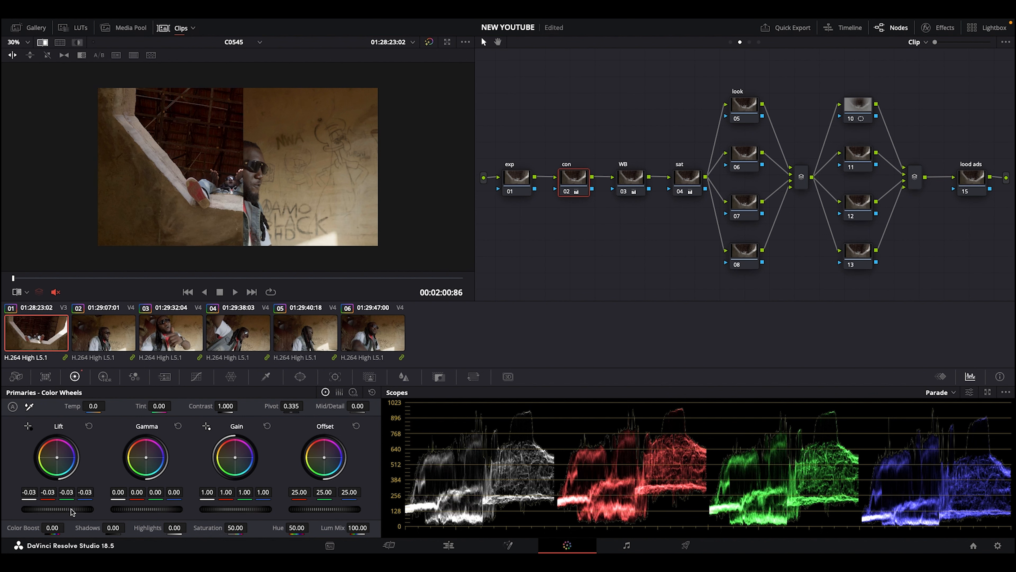
{"action": "left_click_drag", "start_coordinate": [128, 510], "coordinate": [134, 510]}
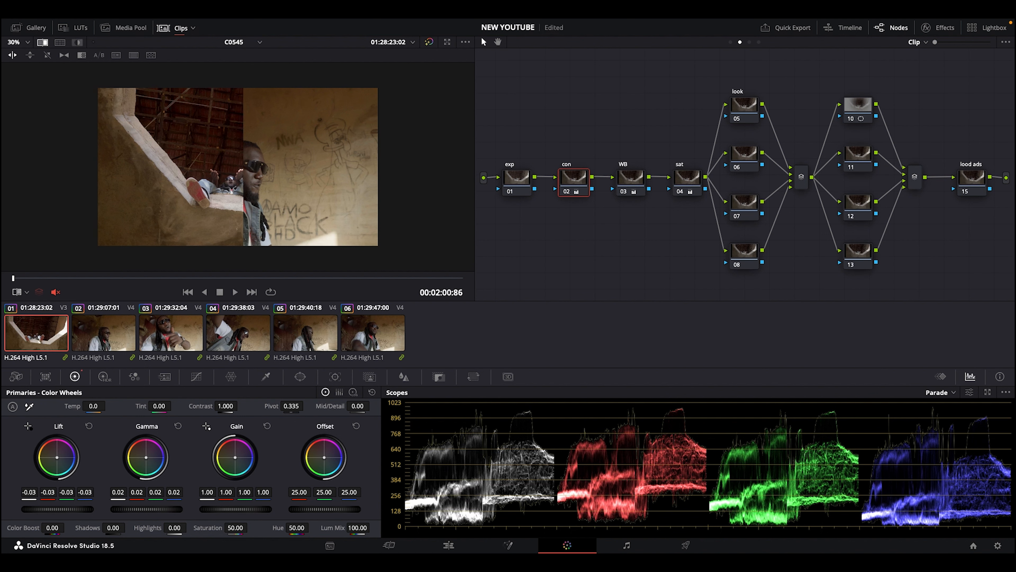
{"action": "mouse_move", "coordinate": [224, 510]}
{"action": "left_mouse_down"}
{"action": "mouse_move", "coordinate": [215, 510]}
{"action": "mouse_move", "coordinate": [225, 510]}
{"action": "left_mouse_up"}
{"action": "left_click_drag", "start_coordinate": [235, 509], "coordinate": [226, 509]}
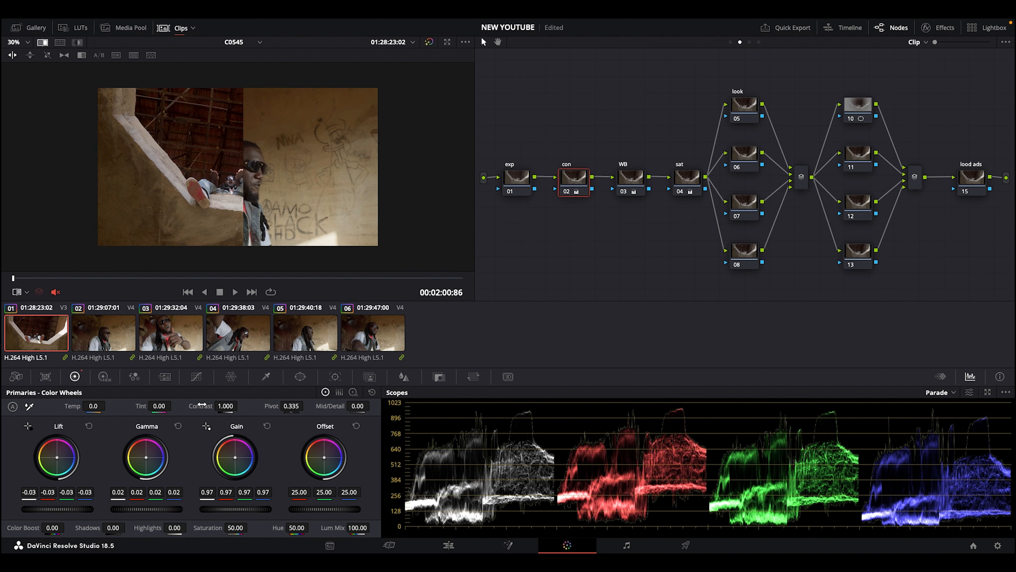
- On clip 01's con node, add shadow, midtone and highlight points to the custom curve and lower its white point slightly
{"action": "left_click", "coordinate": [196, 376]}
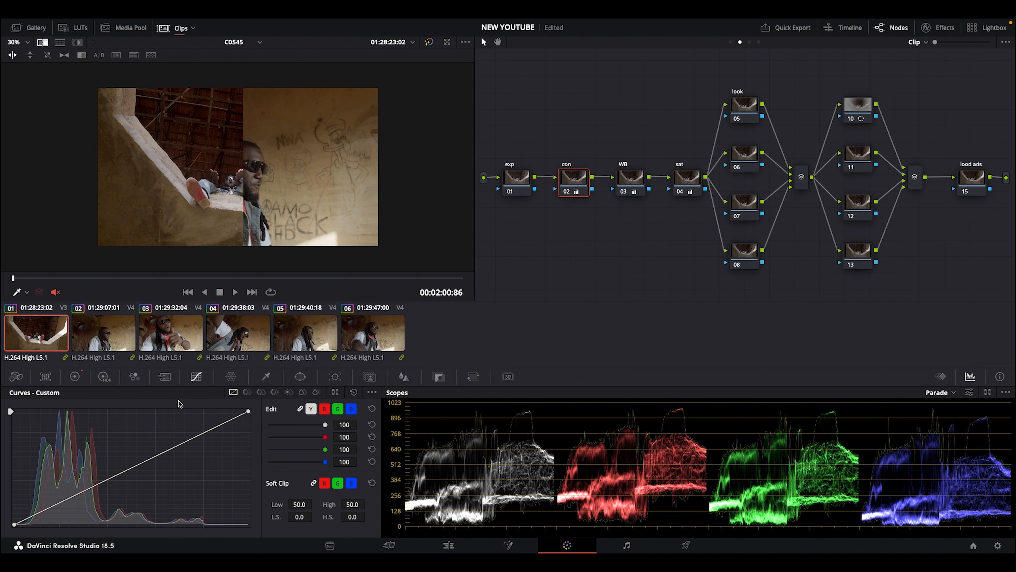
{"action": "left_click", "coordinate": [120, 475]}
{"action": "left_click", "coordinate": [55, 506]}
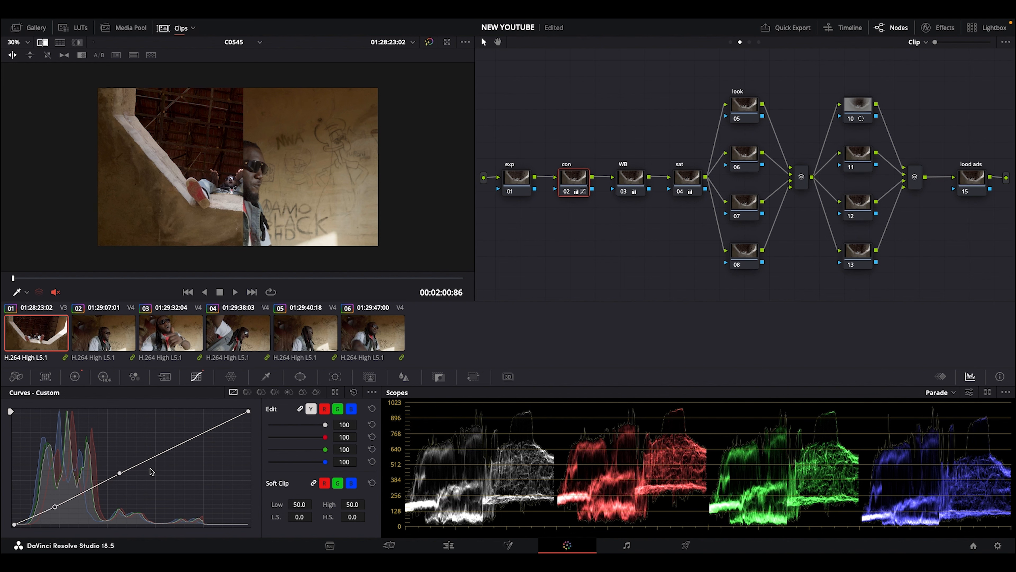
{"action": "left_click", "coordinate": [177, 443]}
{"action": "left_click_drag", "start_coordinate": [248, 411], "coordinate": [248, 422]}
- Display the waveform scope and set the Lift of clip 01's con node to -0.02
{"action": "left_click", "coordinate": [941, 392]}
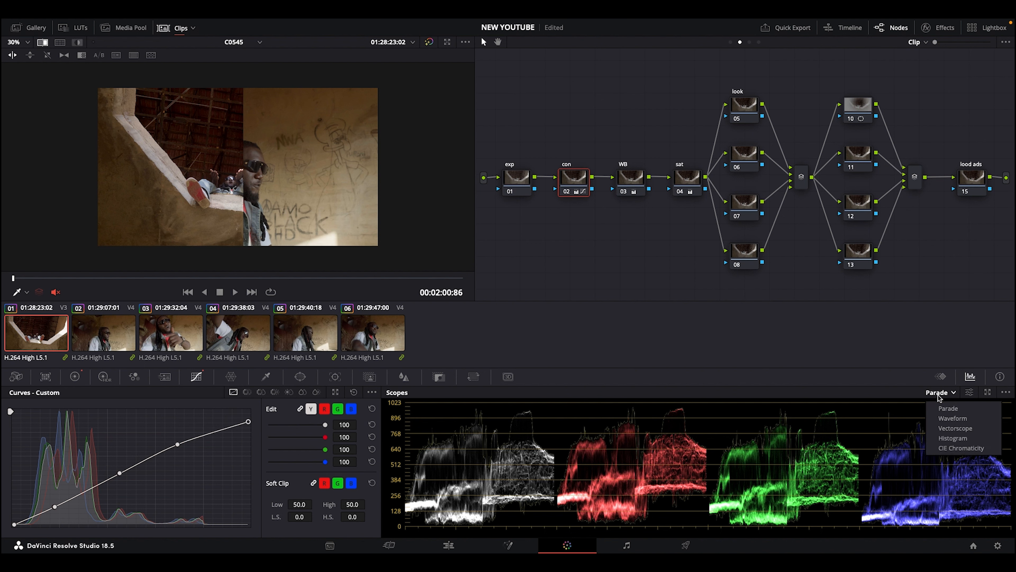
{"action": "left_click", "coordinate": [942, 423]}
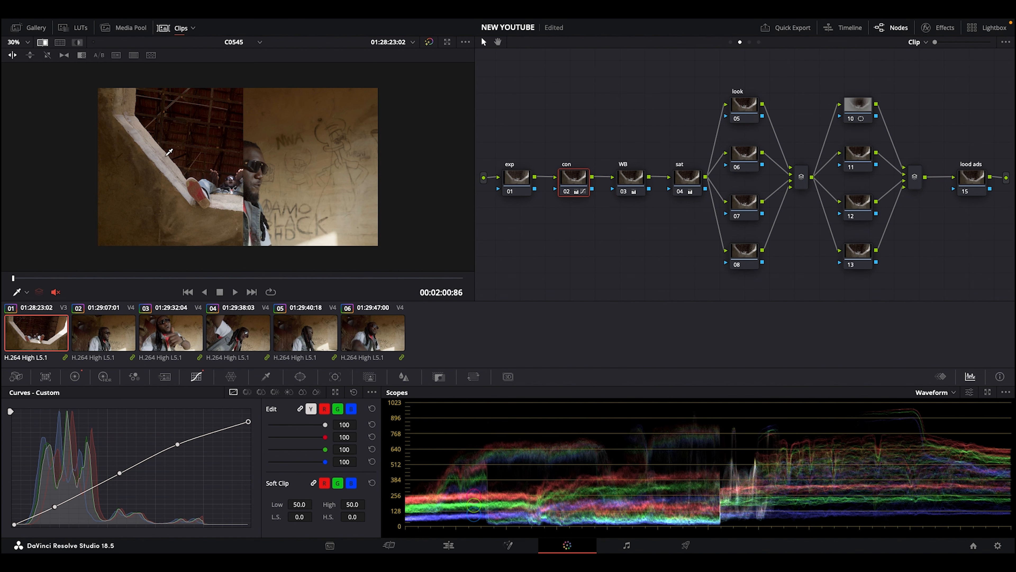
{"action": "left_click", "coordinate": [75, 375]}
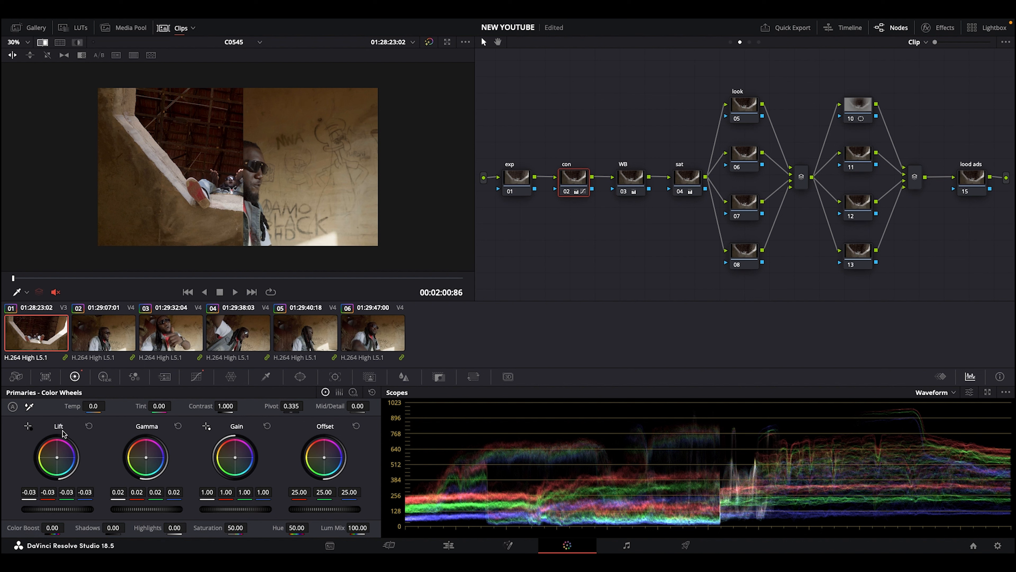
{"action": "left_click_drag", "start_coordinate": [57, 509], "coordinate": [60, 509]}
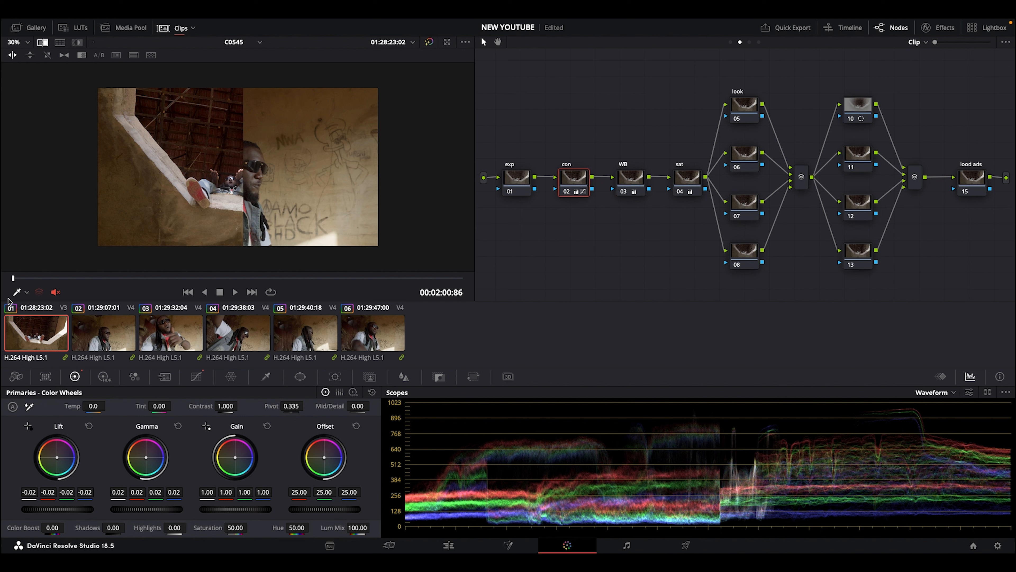
- Activate the Image Wipe viewer overlay and move the wipe across the frame to compare clip 01 with the clip 02 still
{"action": "left_click", "coordinate": [26, 293]}
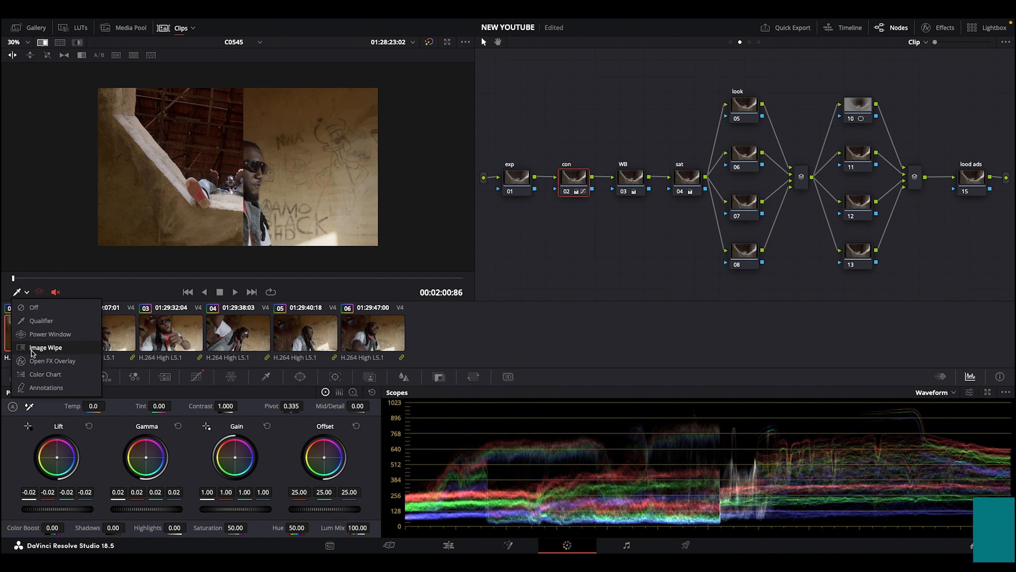
{"action": "left_click", "coordinate": [45, 347]}
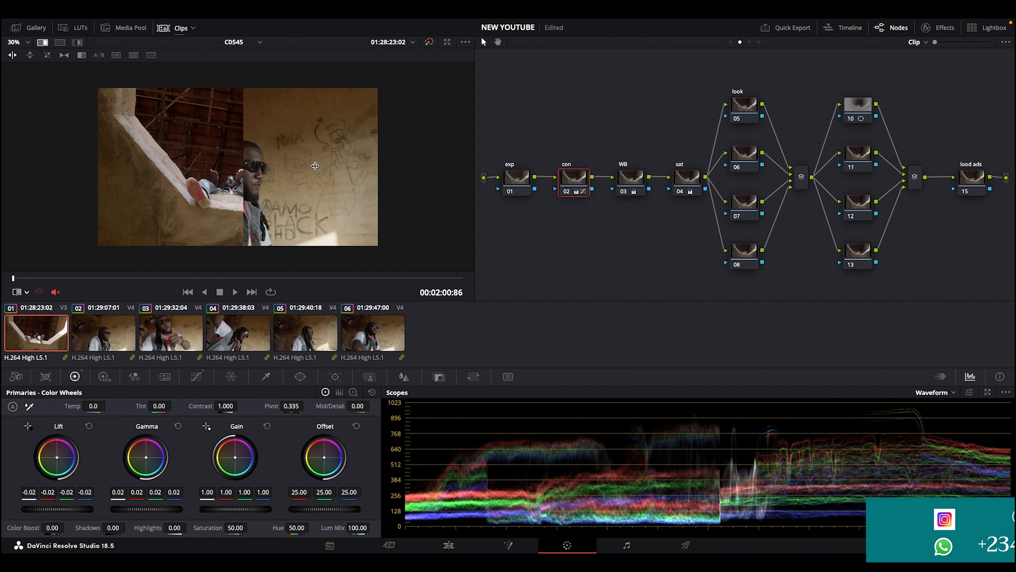
{"action": "left_click_drag", "start_coordinate": [315, 166], "coordinate": [68, 204]}
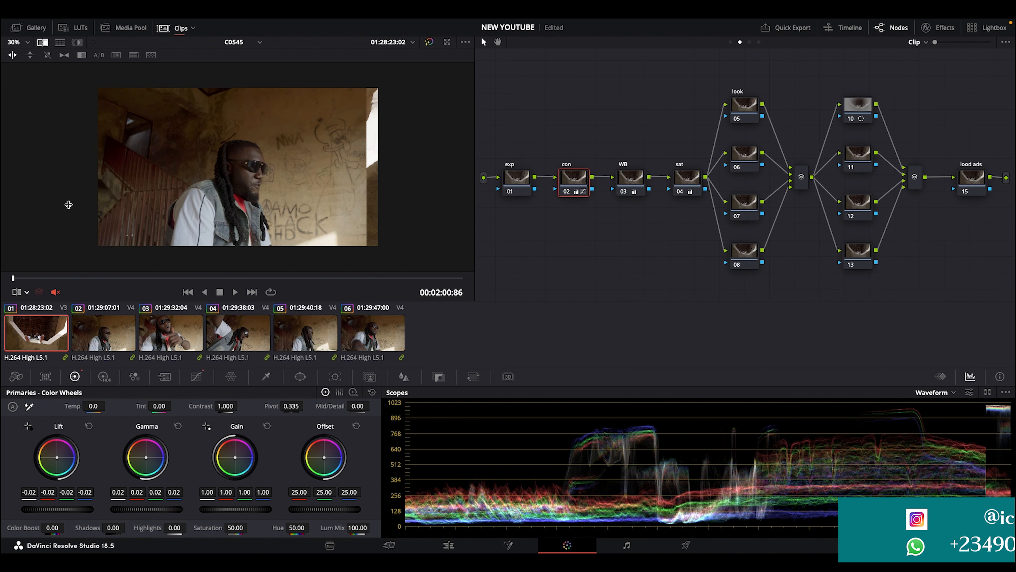
{"action": "left_click", "coordinate": [27, 293]}
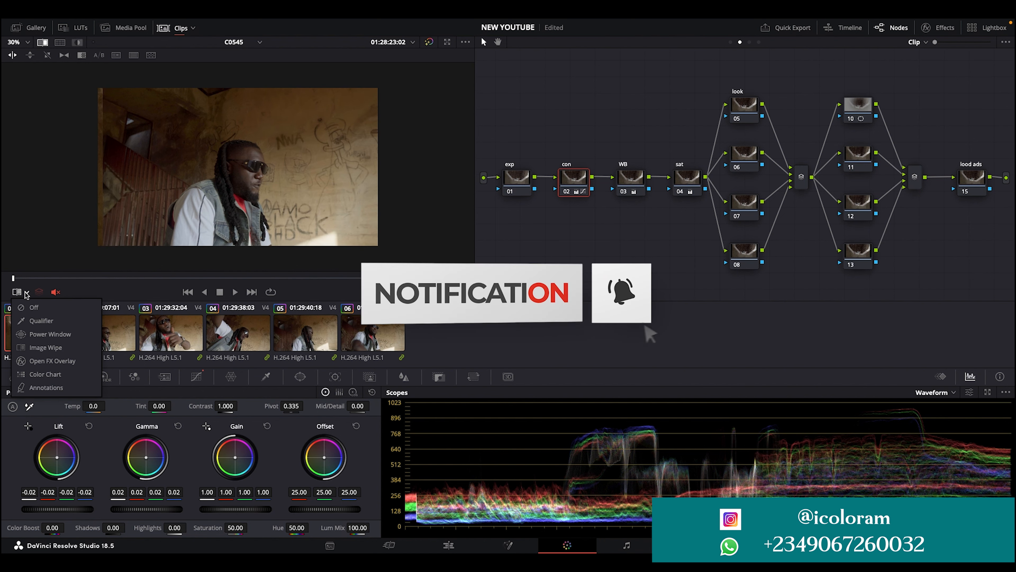
{"action": "left_click", "coordinate": [25, 293]}
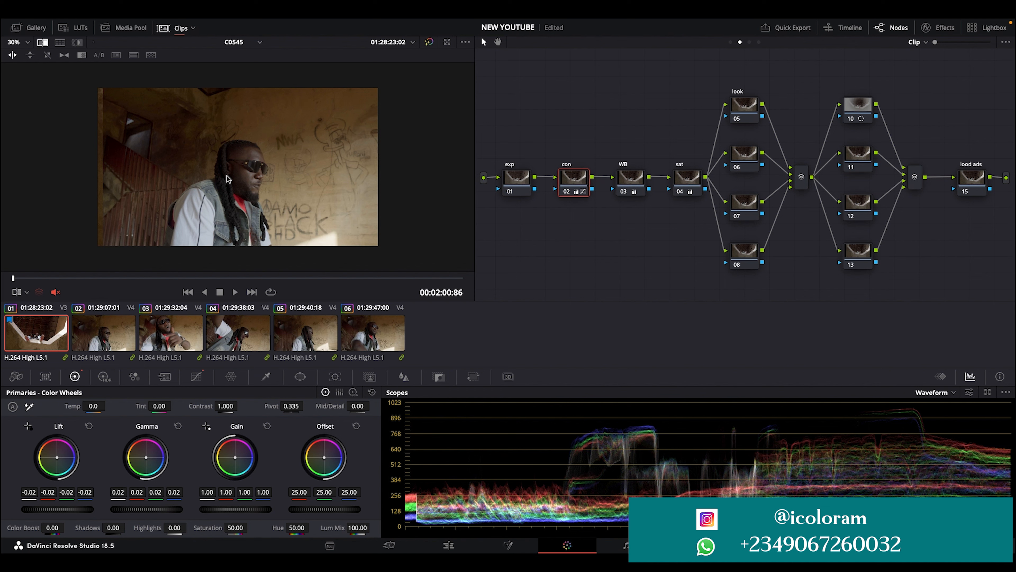
{"action": "key", "text": "super+g"}
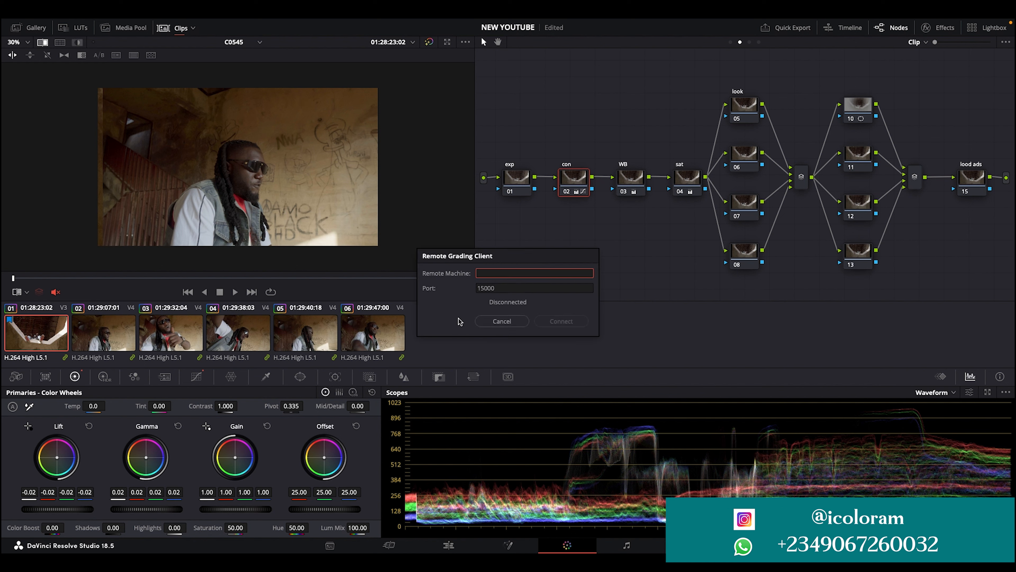
{"action": "left_click", "coordinate": [483, 321]}
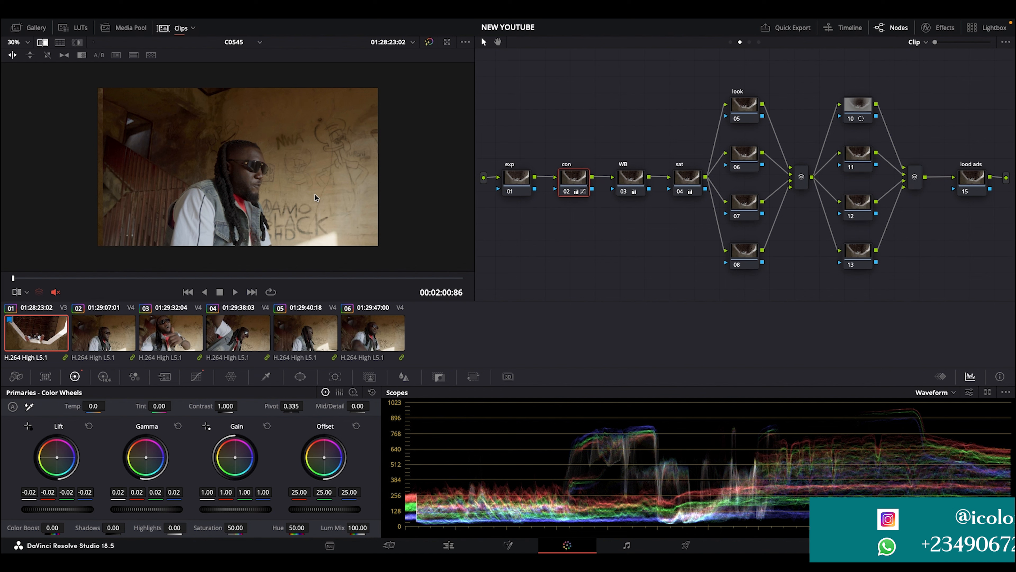
{"action": "key", "text": "alt+g"}
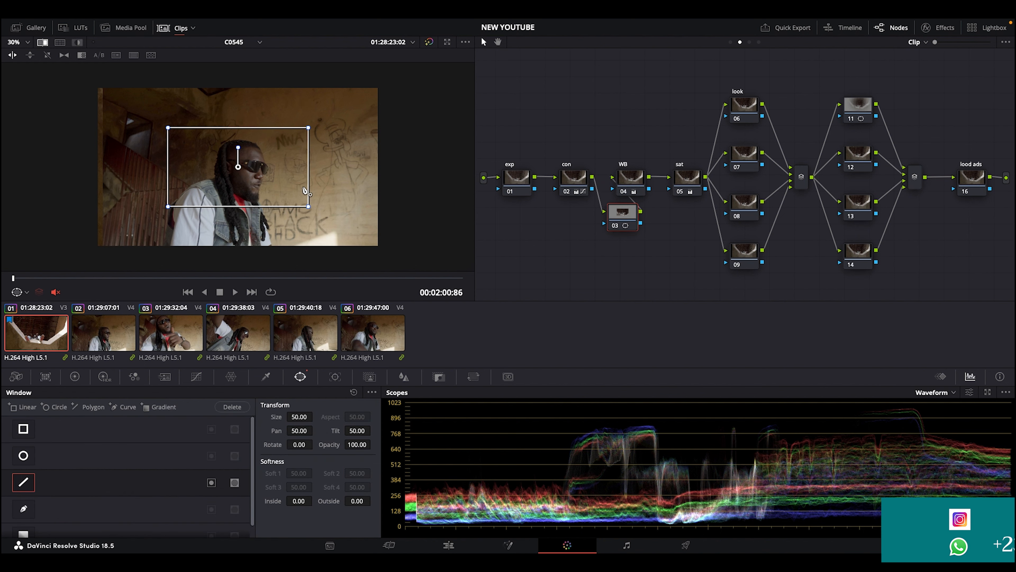
{"action": "key", "text": "super+z"}
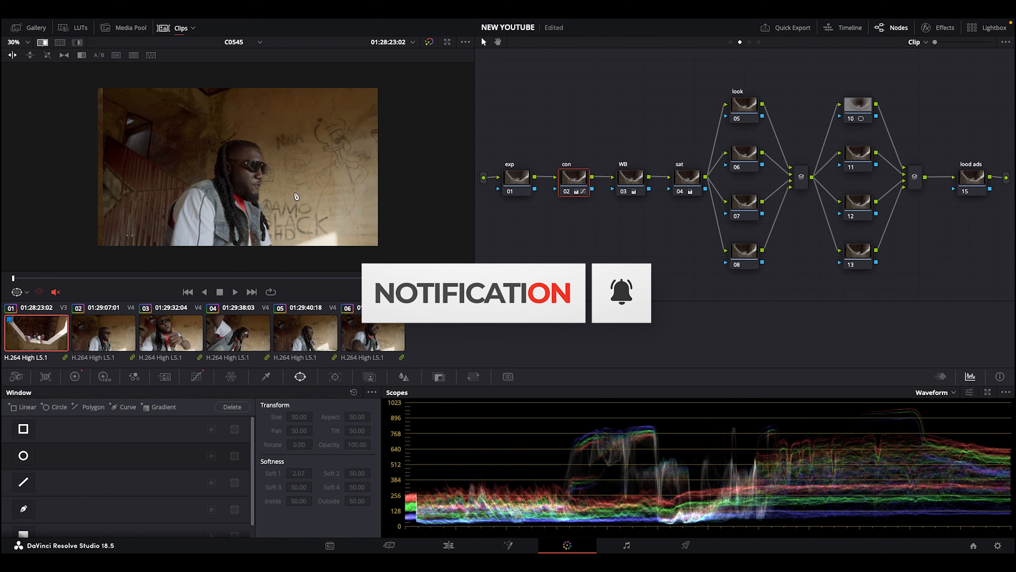
- Reactivate the Image Wipe overlay, move the wipe back across the frame and compare clip 03 with the clip 02 still
{"action": "left_click", "coordinate": [26, 292]}
{"action": "left_click", "coordinate": [36, 349]}
{"action": "left_click_drag", "start_coordinate": [287, 169], "coordinate": [191, 190]}
{"action": "left_click", "coordinate": [195, 347]}
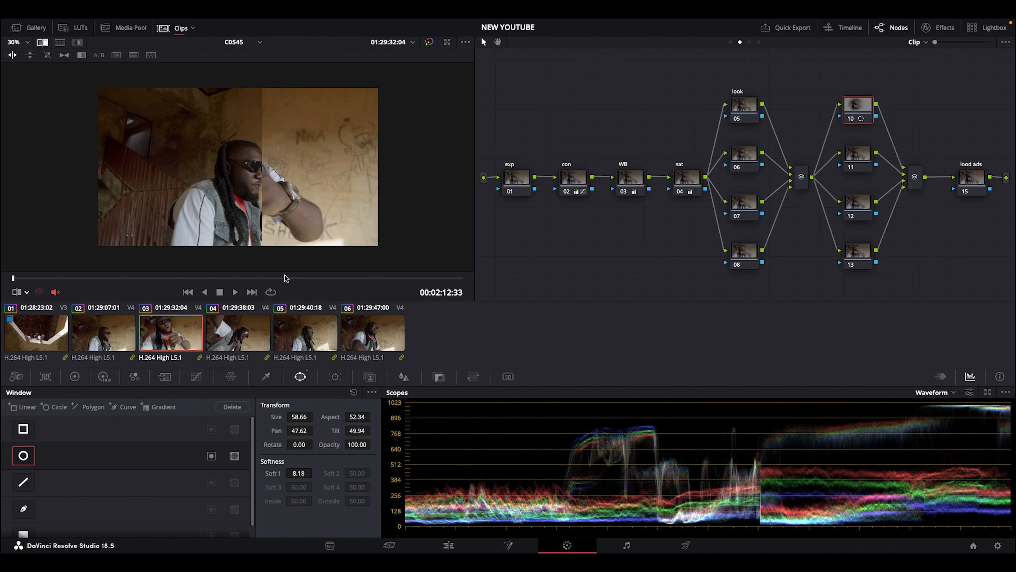
- On clip 03's WB node, show the parade scope, turn off the wipe and set Gain to red 0.97, green 1.00, blue 1.12
{"action": "left_click", "coordinate": [627, 177]}
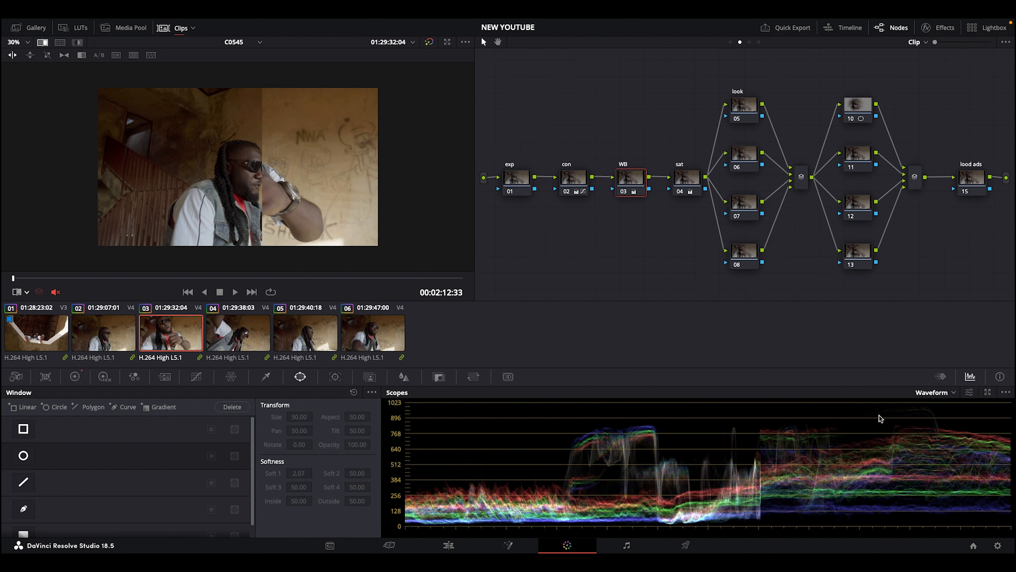
{"action": "left_click", "coordinate": [920, 394]}
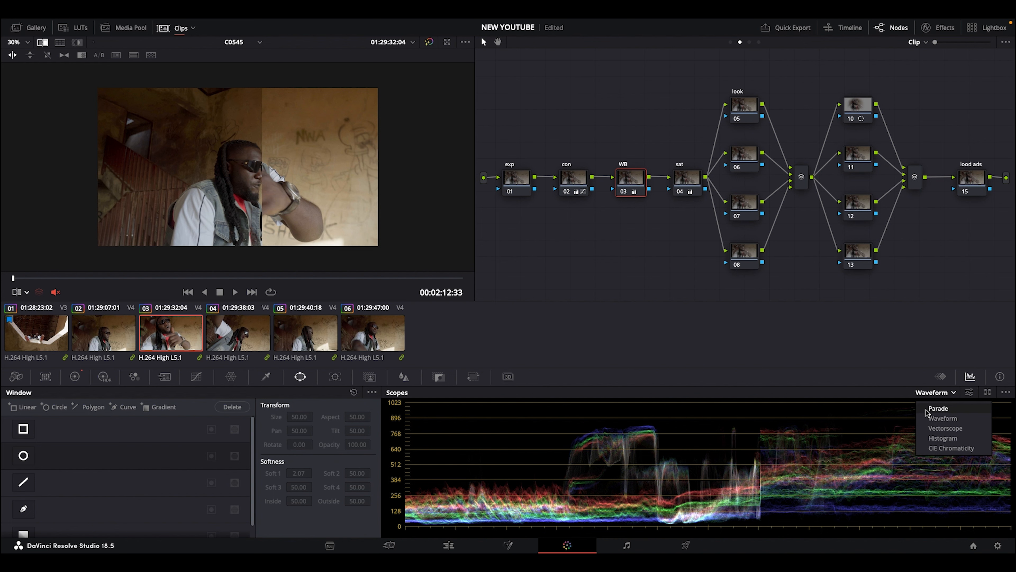
{"action": "left_click", "coordinate": [927, 409]}
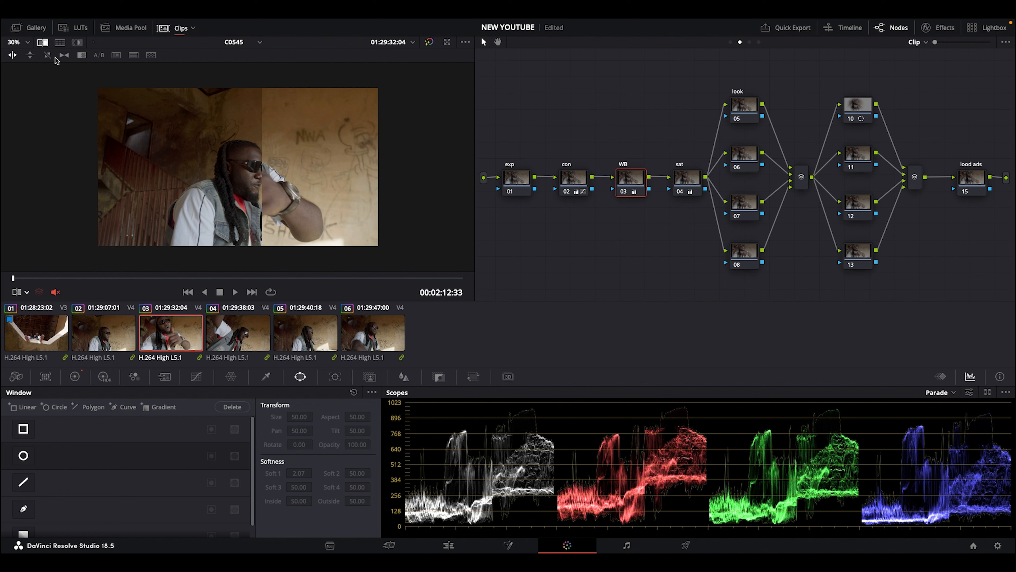
{"action": "left_click", "coordinate": [46, 43]}
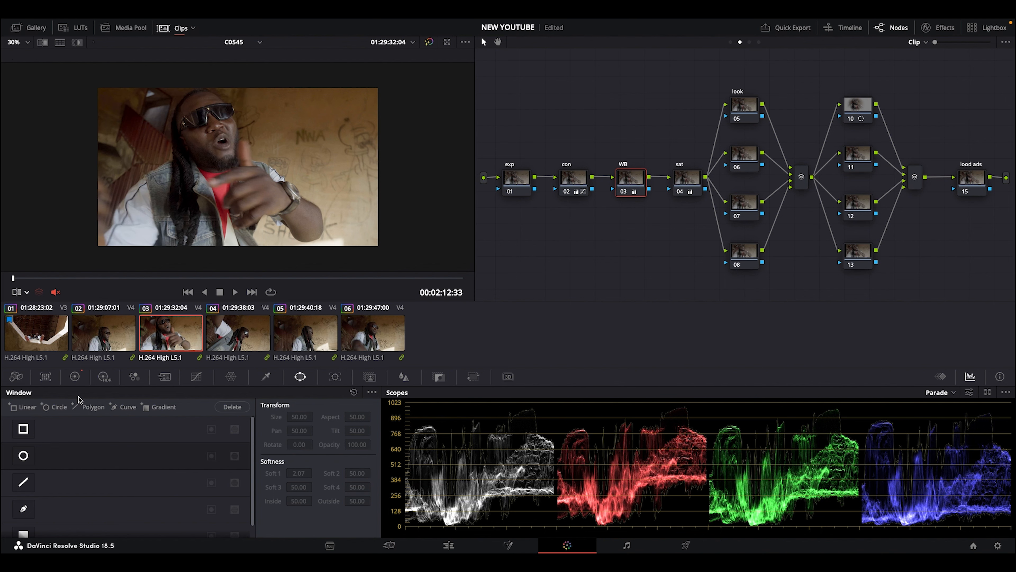
{"action": "left_click", "coordinate": [75, 377]}
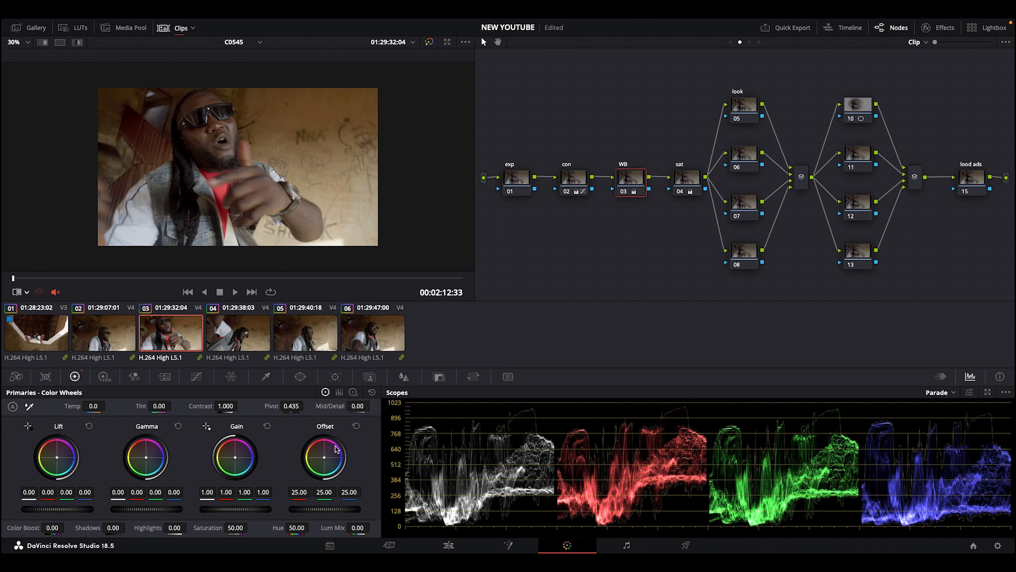
{"action": "left_click_drag", "start_coordinate": [235, 457], "coordinate": [236, 458]}
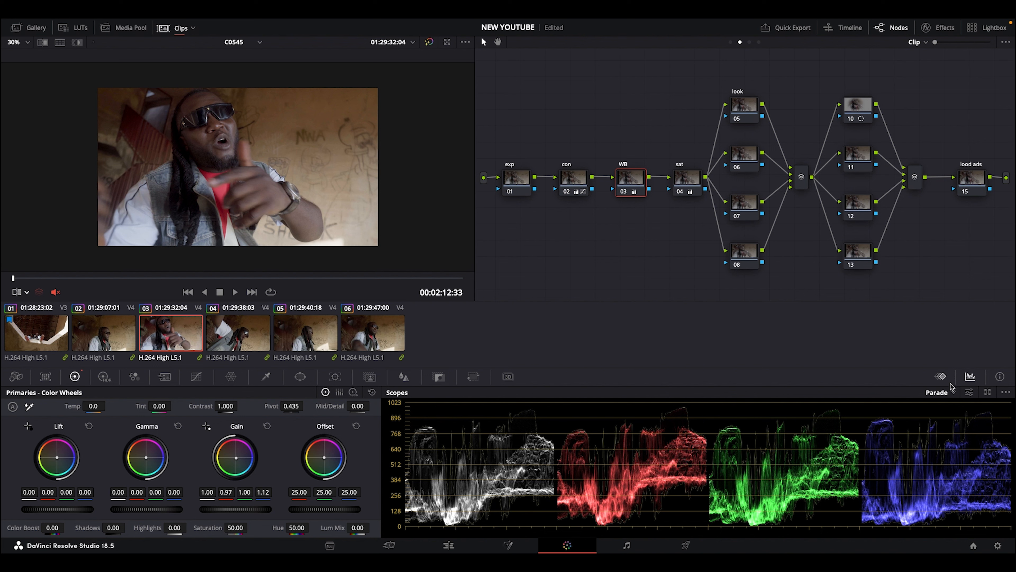
- Display the vectorscope and toggle clip 03's WB node off and on to compare its effect
{"action": "left_click", "coordinate": [949, 393]}
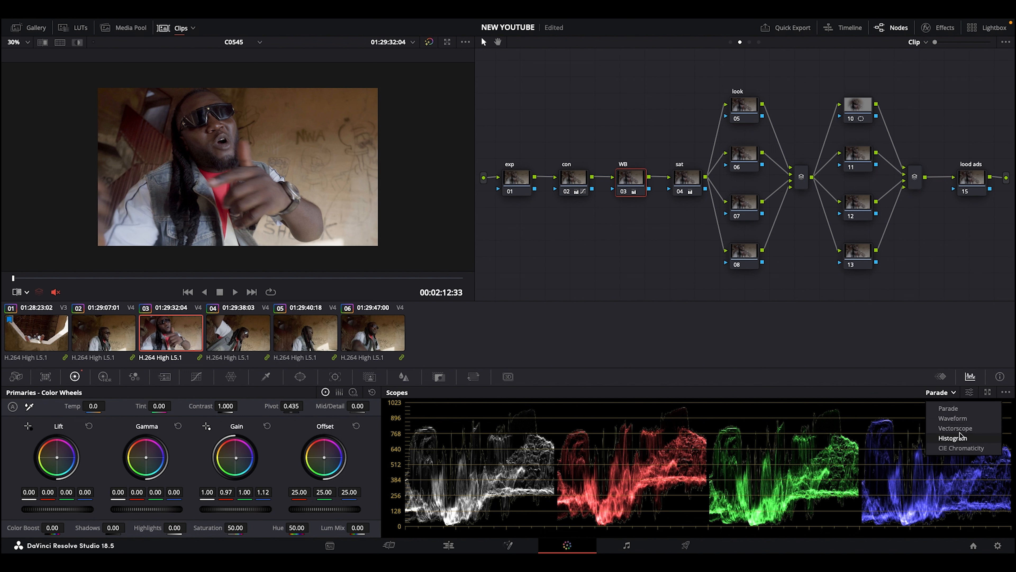
{"action": "left_click", "coordinate": [960, 429]}
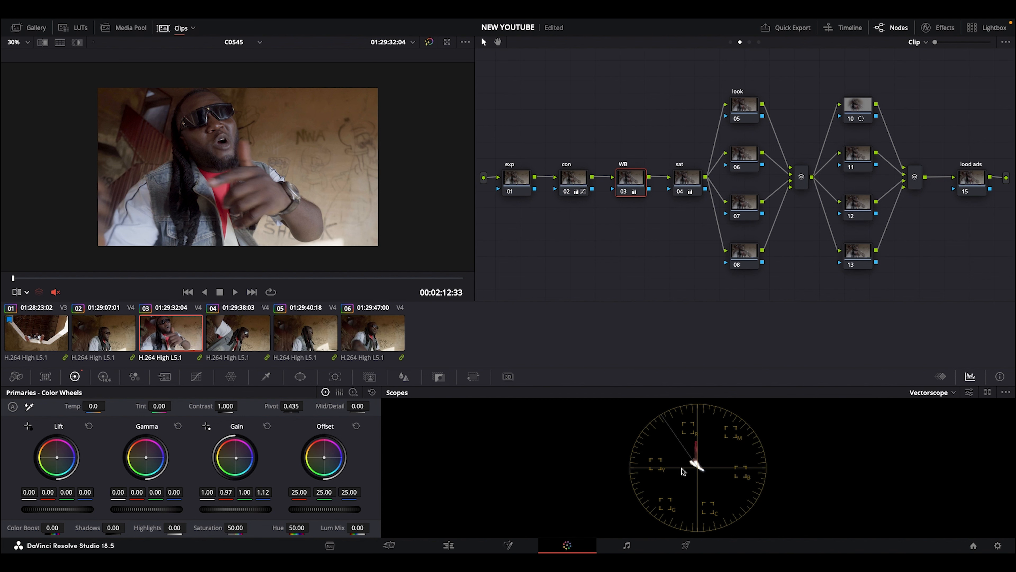
{"action": "left_click", "coordinate": [623, 191]}
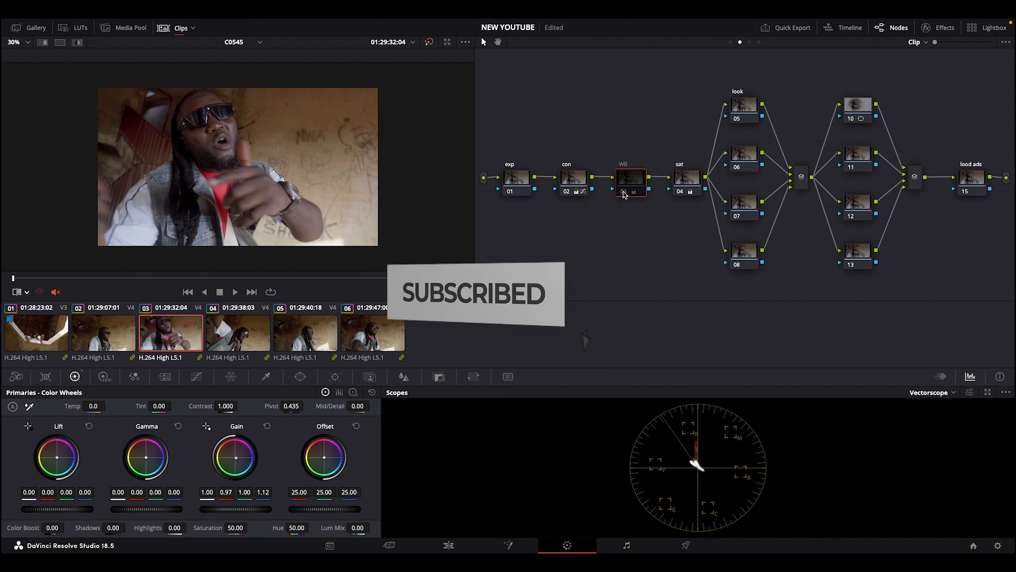
{"action": "left_click", "coordinate": [624, 192]}
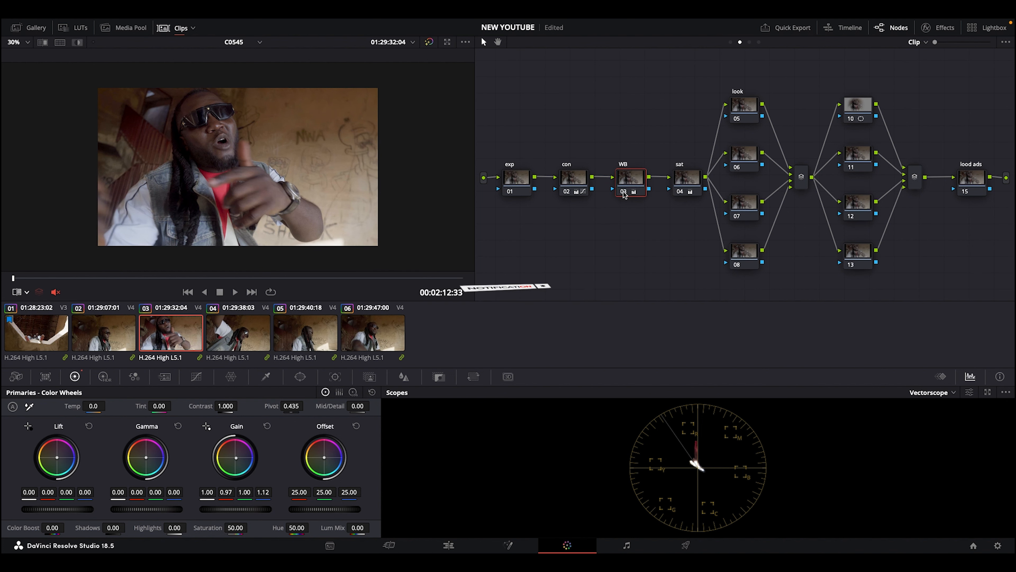
{"action": "left_click", "coordinate": [623, 192]}
{"action": "left_click", "coordinate": [623, 192]}
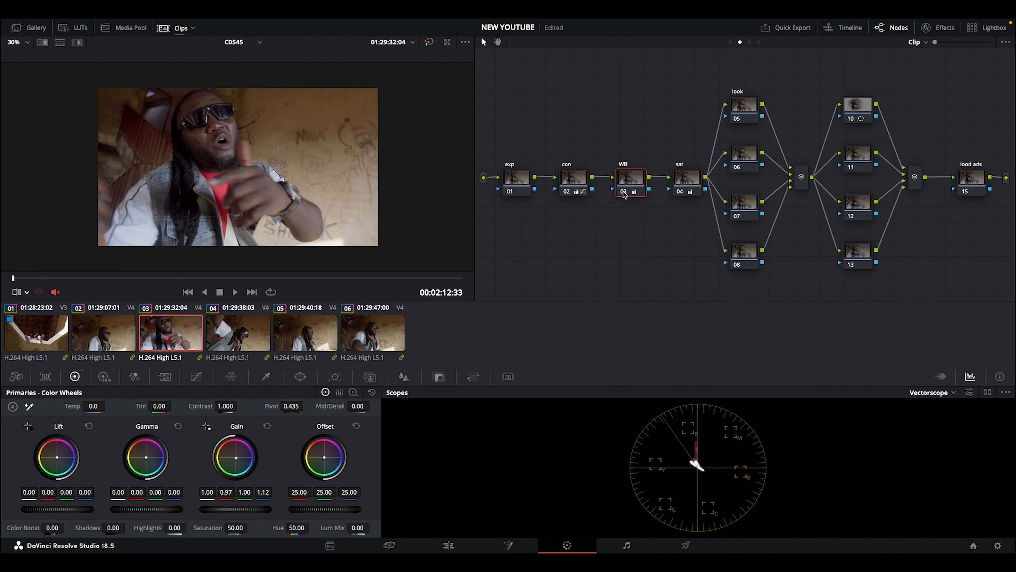
- Set the WB node's Gain to red 0.94, green 1.01, blue 1.09 and ripple the node changes to the current group
{"action": "left_click_drag", "start_coordinate": [239, 459], "coordinate": [235, 462]}
{"action": "mouse_move", "coordinate": [281, 22]}
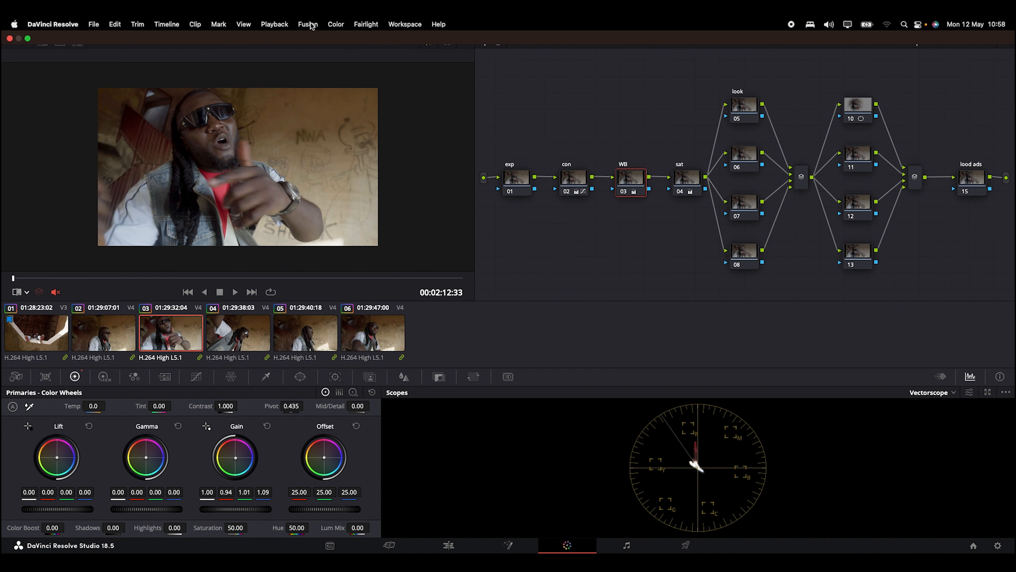
{"action": "left_click", "coordinate": [336, 25]}
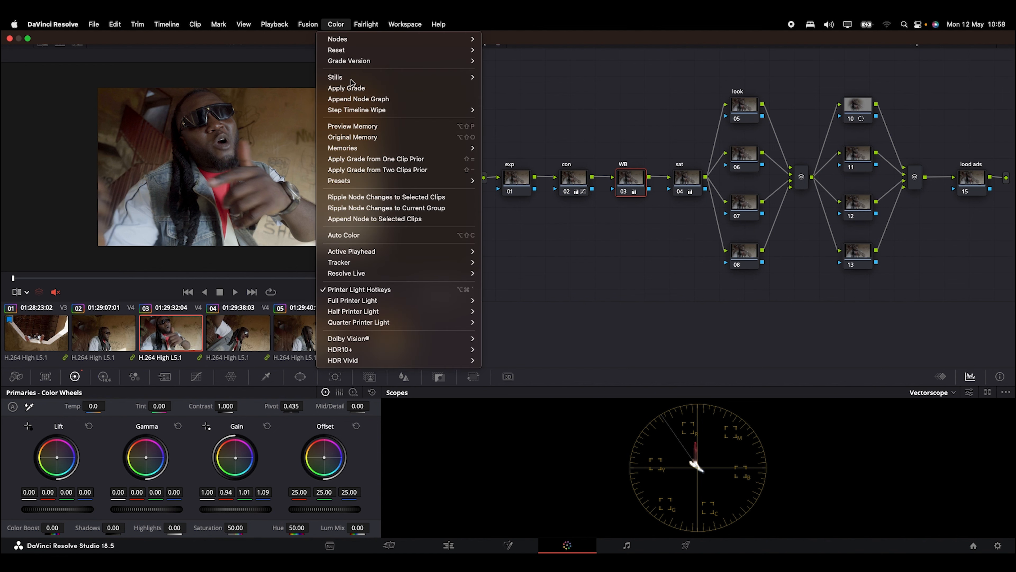
{"action": "left_click", "coordinate": [379, 205]}
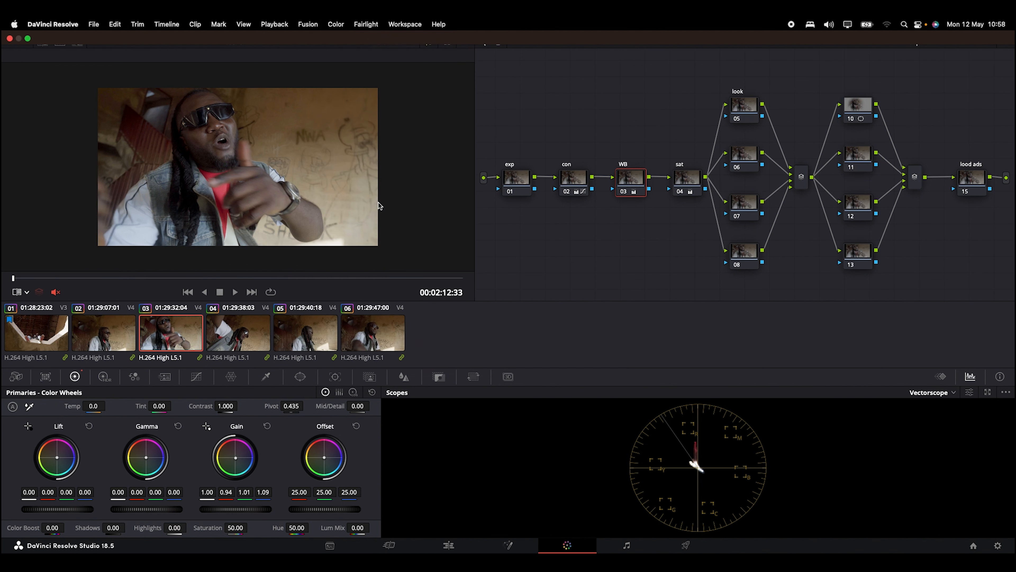
- Toggle clip 04's WB node off and on, and compare the white balance across clips 01 to 04
{"action": "left_click", "coordinate": [245, 332]}
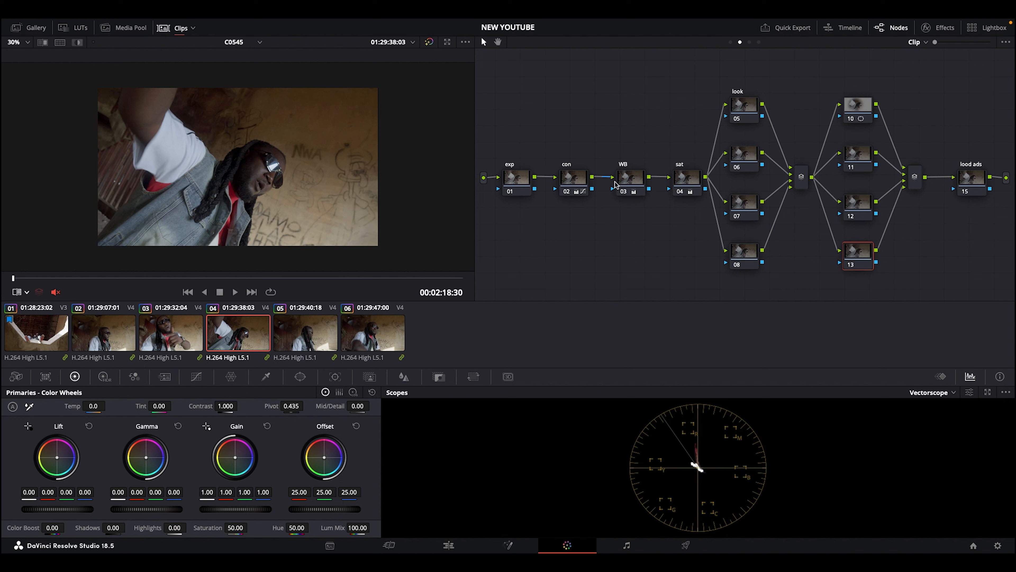
{"action": "left_click", "coordinate": [623, 192]}
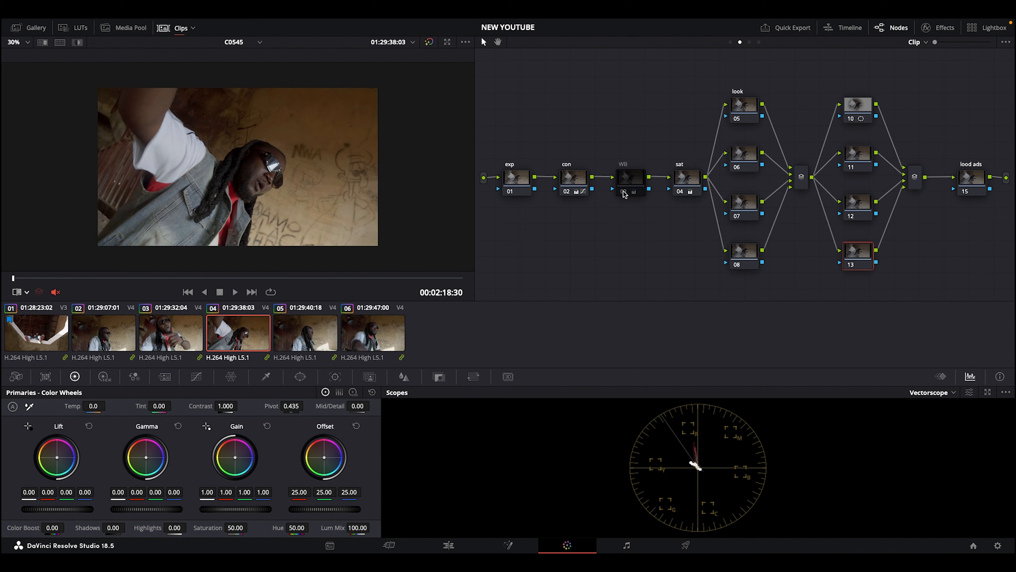
{"action": "left_click", "coordinate": [623, 192]}
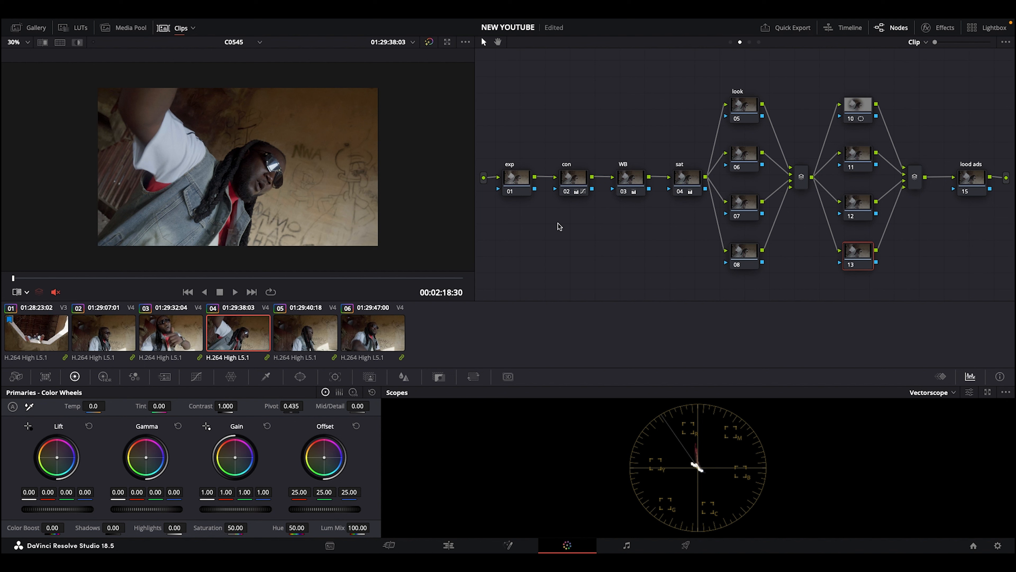
{"action": "left_click", "coordinate": [182, 340]}
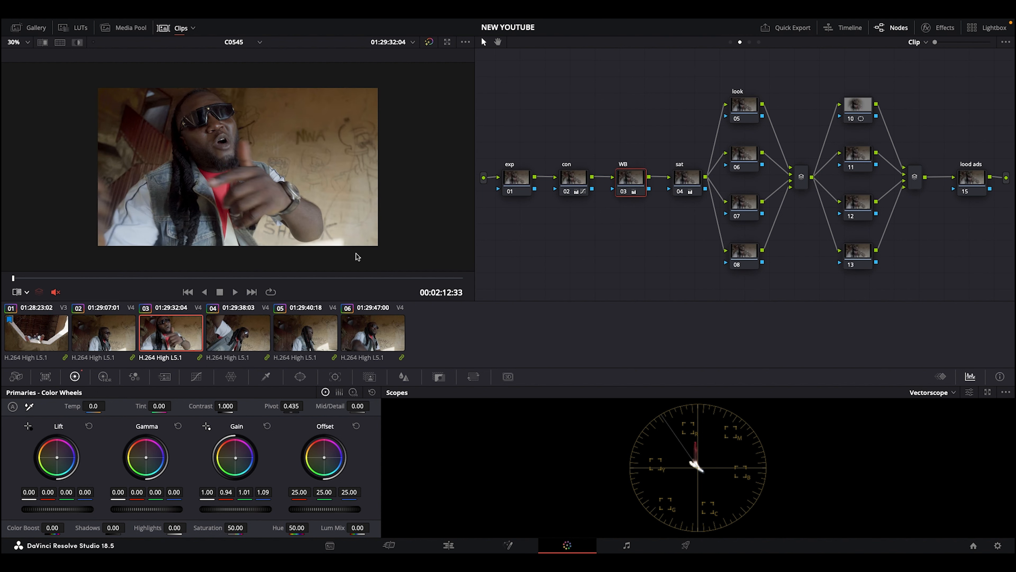
{"action": "left_click", "coordinate": [248, 336]}
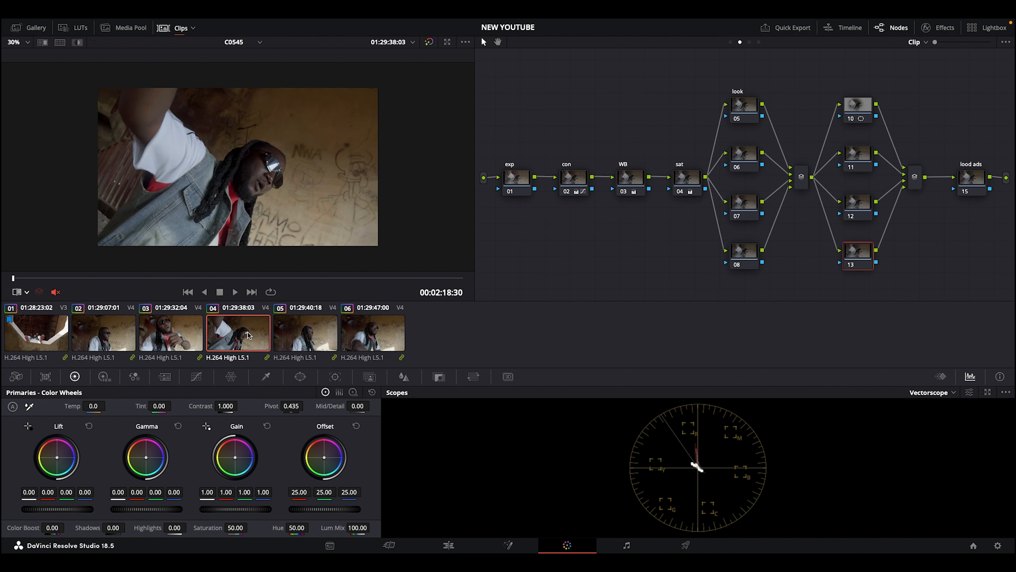
{"action": "left_click", "coordinate": [109, 343]}
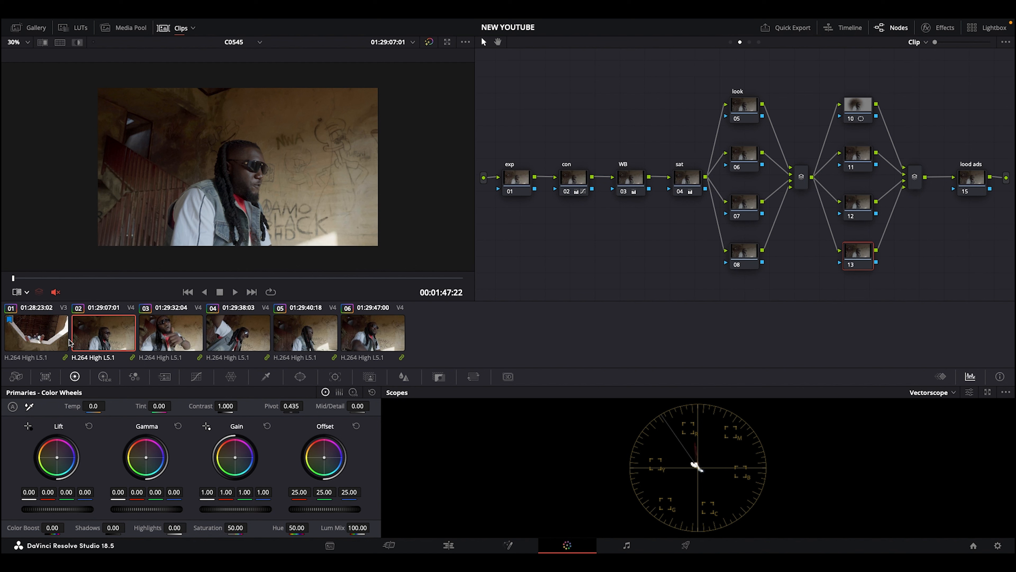
{"action": "left_click", "coordinate": [47, 337]}
{"action": "left_click", "coordinate": [91, 332]}
{"action": "left_click", "coordinate": [170, 341]}
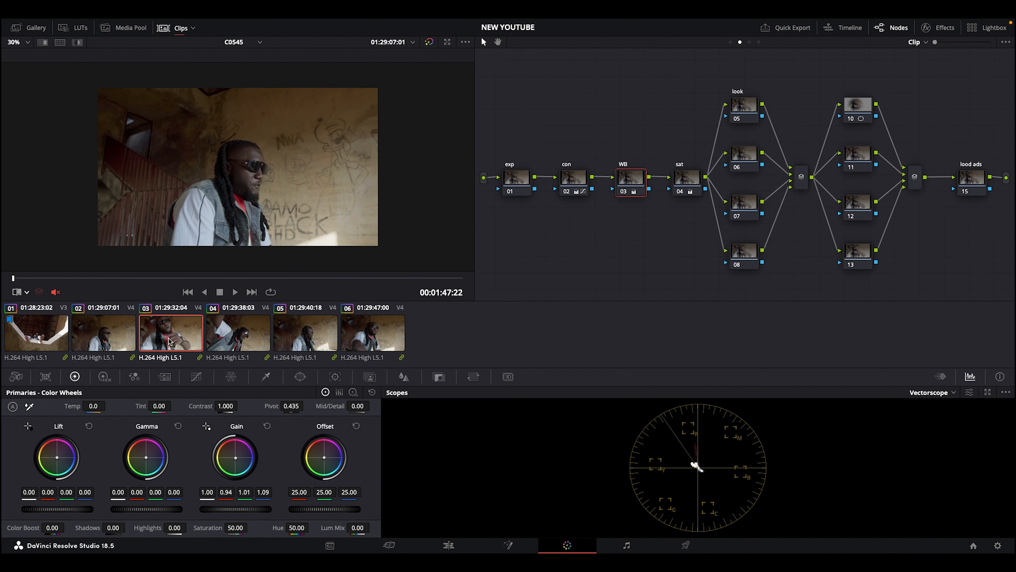
- On clip 03's sat node, set Gain to 1.50 and Gamma to -0.04, and ripple the changes to the current group
{"action": "left_click", "coordinate": [687, 179]}
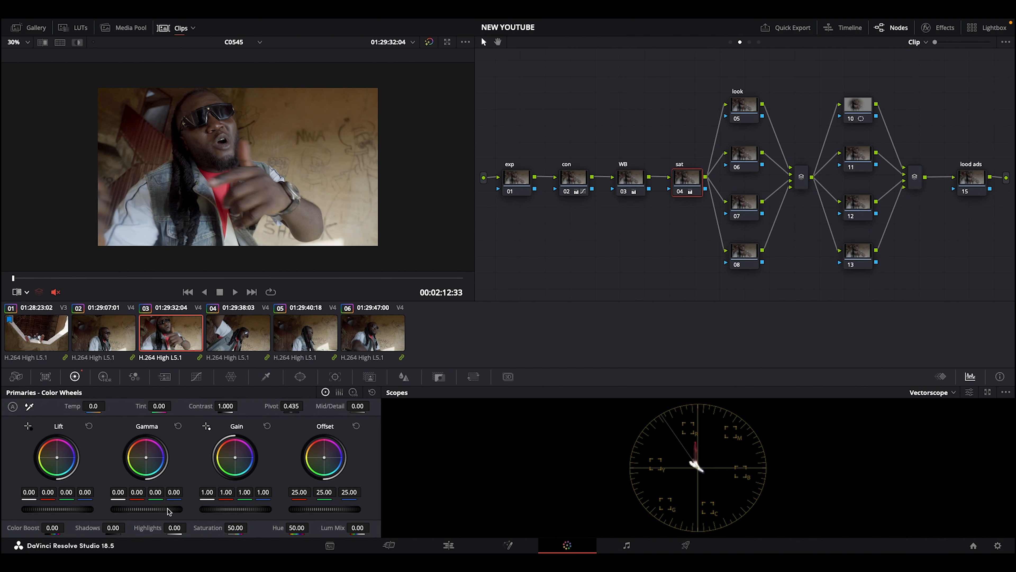
{"action": "mouse_move", "coordinate": [249, 510]}
{"action": "left_mouse_down"}
{"action": "mouse_move", "coordinate": [278, 509]}
{"action": "mouse_move", "coordinate": [267, 508]}
{"action": "left_mouse_up"}
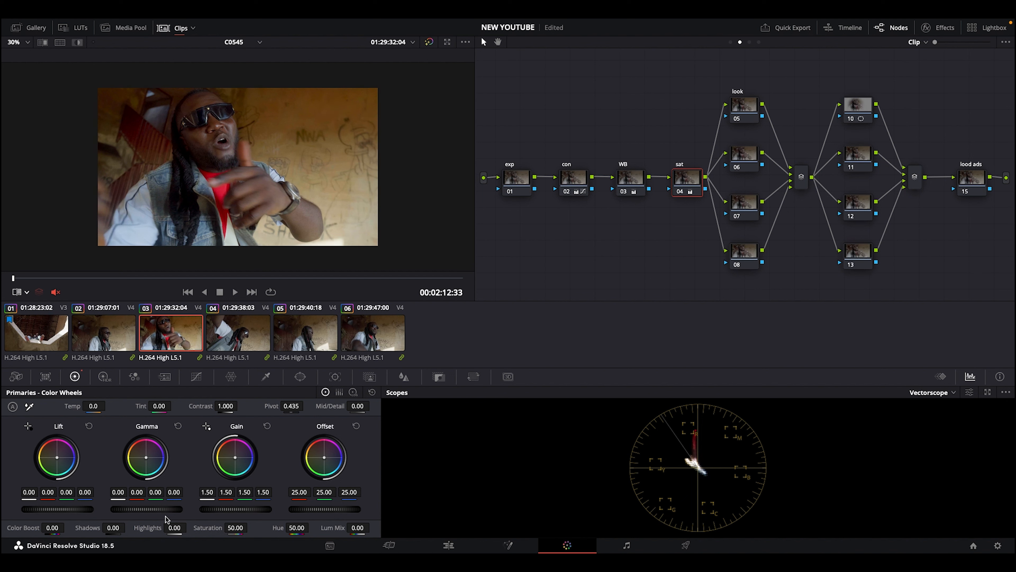
{"action": "left_click_drag", "start_coordinate": [146, 509], "coordinate": [141, 509]}
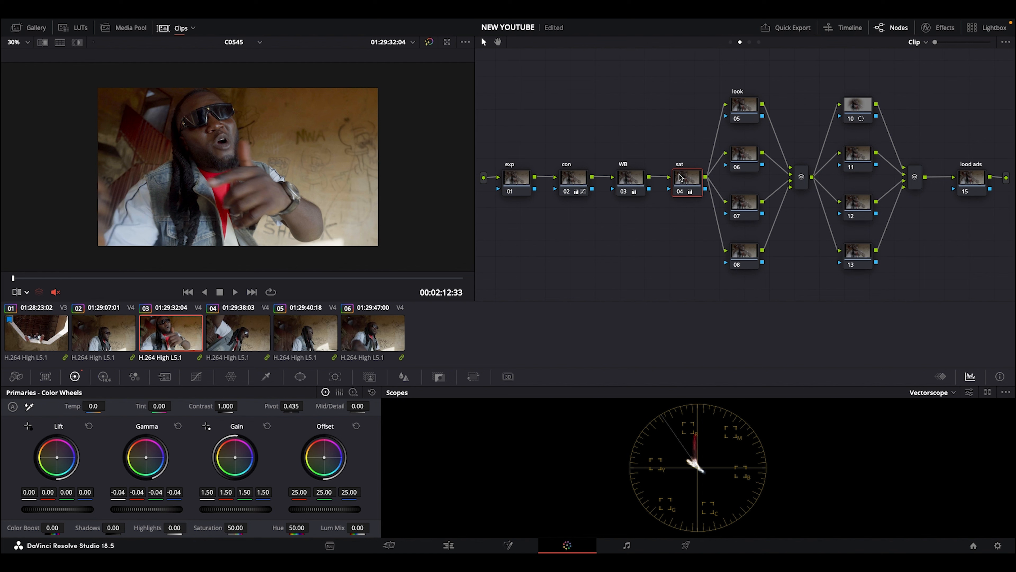
{"action": "mouse_move", "coordinate": [3, 21]}
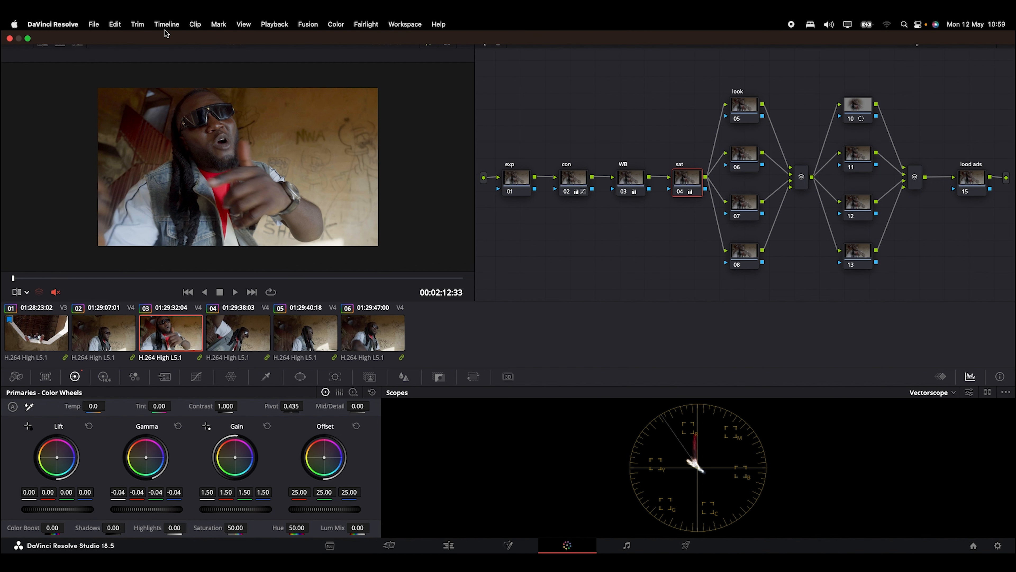
{"action": "left_click", "coordinate": [331, 25]}
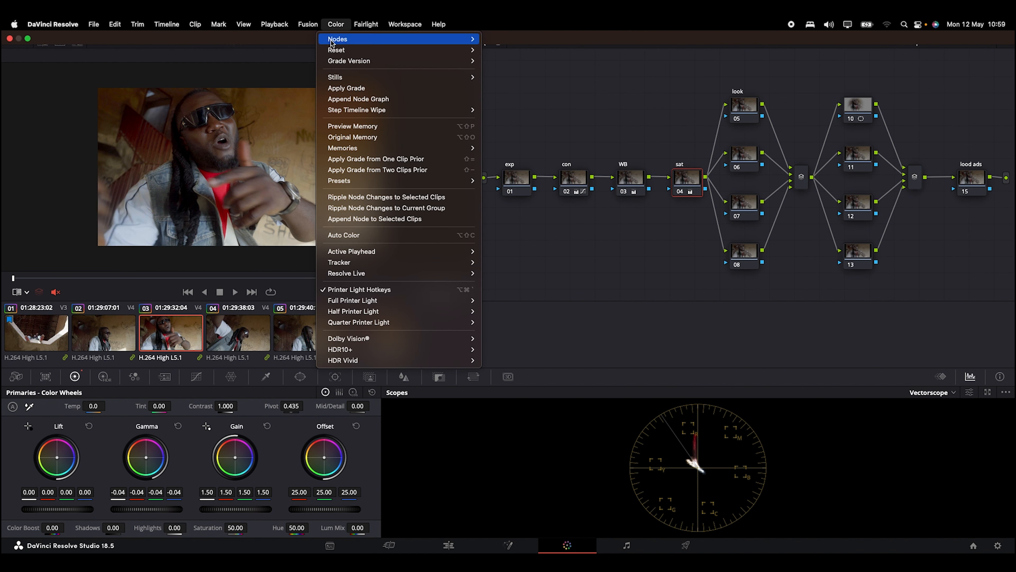
{"action": "left_click", "coordinate": [370, 212]}
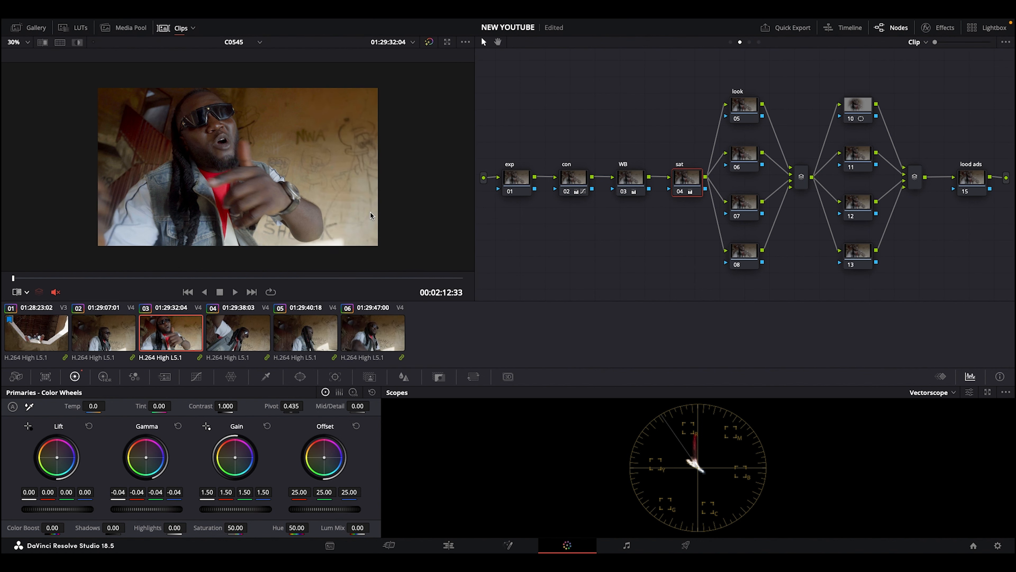
- Review the rippled saturation change by stepping through the other clips in the group
{"action": "left_click", "coordinate": [365, 334]}
{"action": "left_click", "coordinate": [316, 338]}
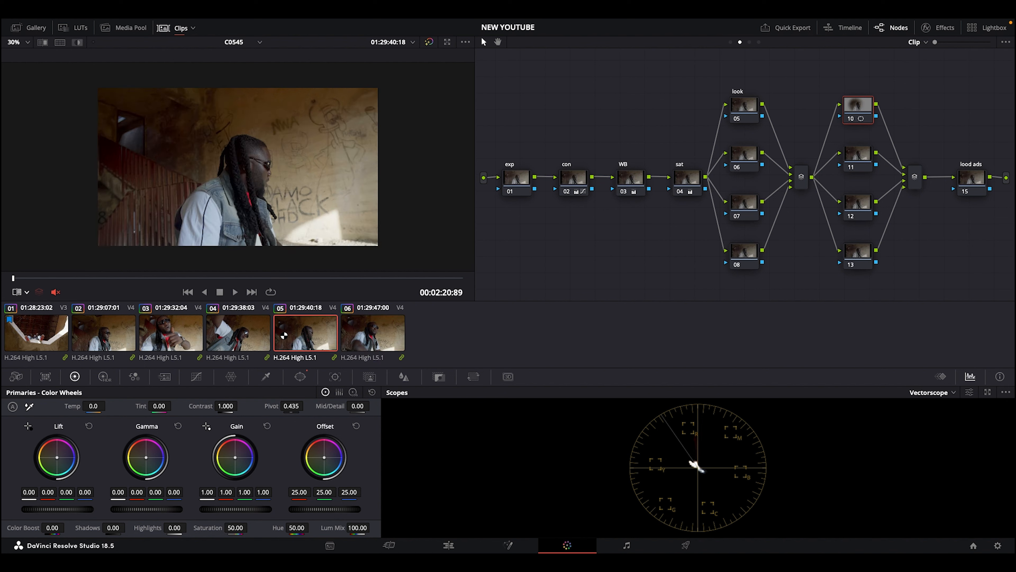
{"action": "left_click", "coordinate": [242, 338]}
{"action": "left_click", "coordinate": [193, 345]}
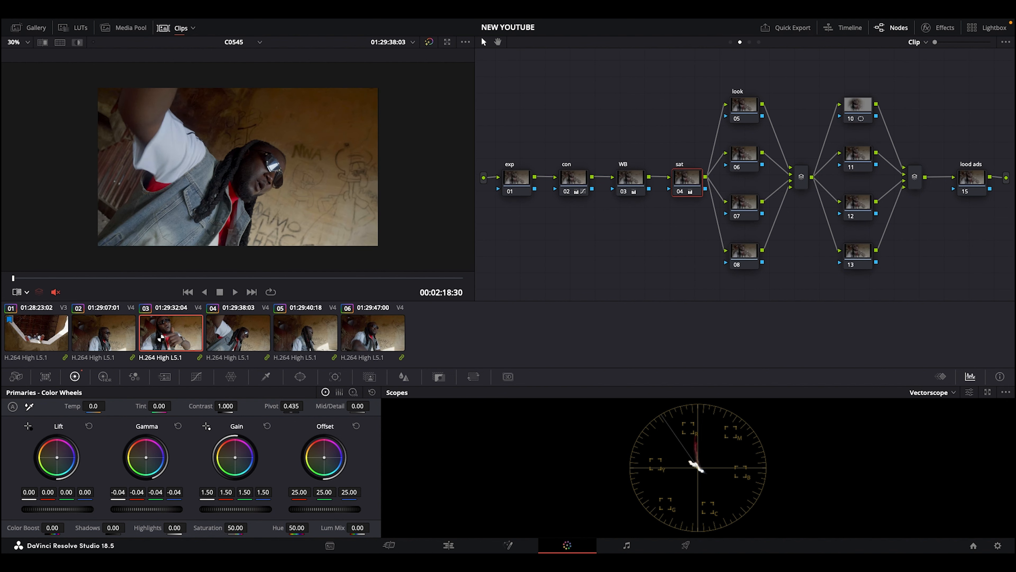
{"action": "left_click", "coordinate": [105, 335]}
{"action": "left_click", "coordinate": [55, 333]}
{"action": "left_click", "coordinate": [96, 331]}
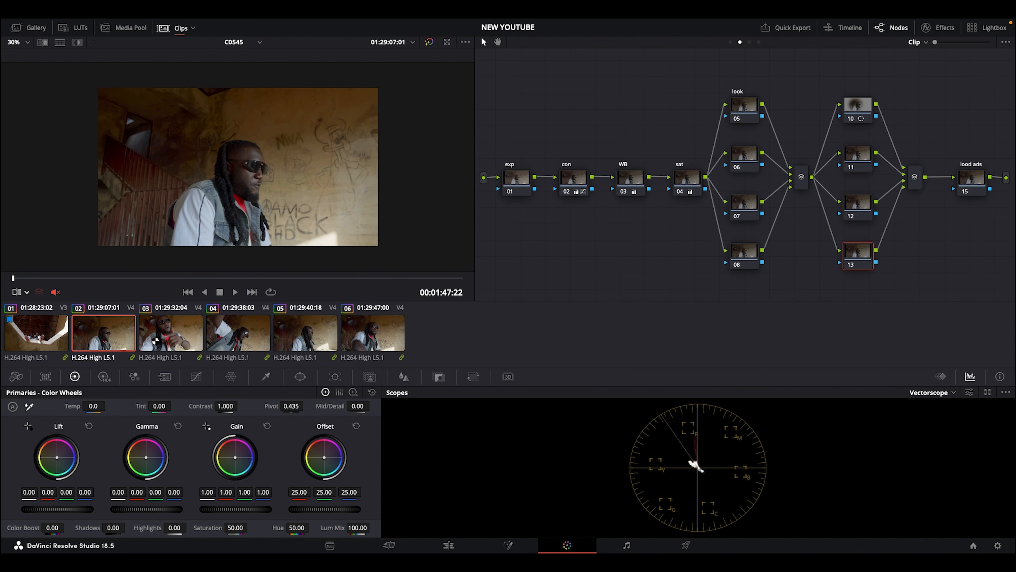
- Apply the Film Looks LUT Rec709 Fujifilm 3513DI D55 to the look node of clip 03
{"action": "left_click", "coordinate": [149, 341]}
{"action": "left_click", "coordinate": [747, 100]}
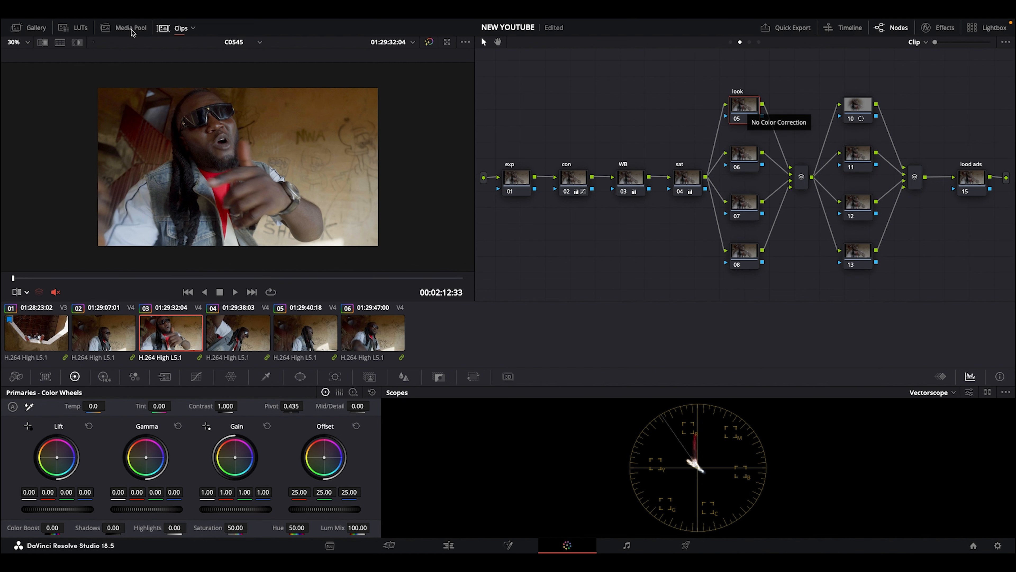
{"action": "left_click", "coordinate": [68, 27]}
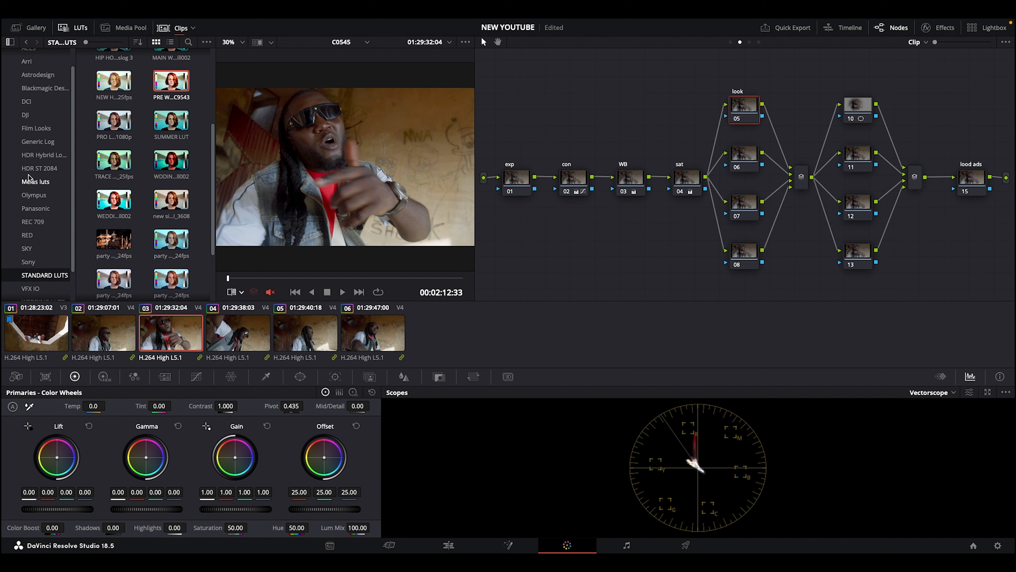
{"action": "scroll", "coordinate": [28, 176], "scroll_direction": "up", "scroll_amount": 1}
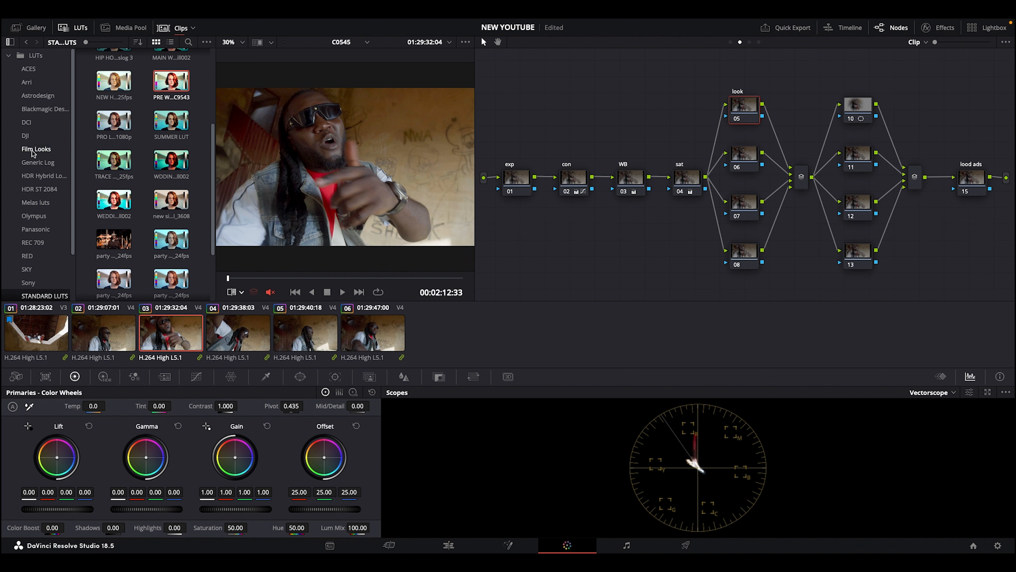
{"action": "left_click", "coordinate": [47, 150]}
{"action": "left_click", "coordinate": [119, 187]}
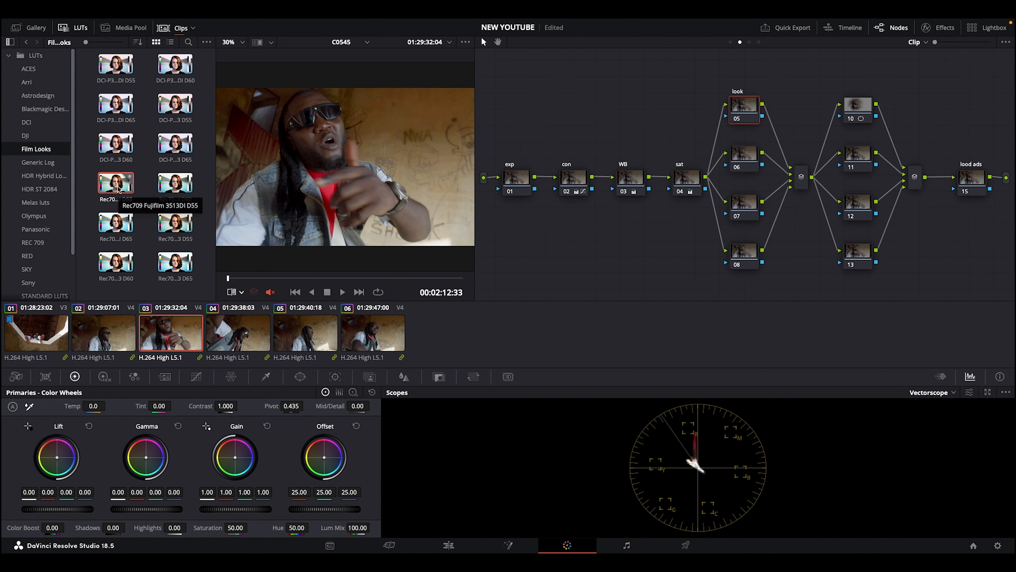
{"action": "double_click", "coordinate": [116, 183]}
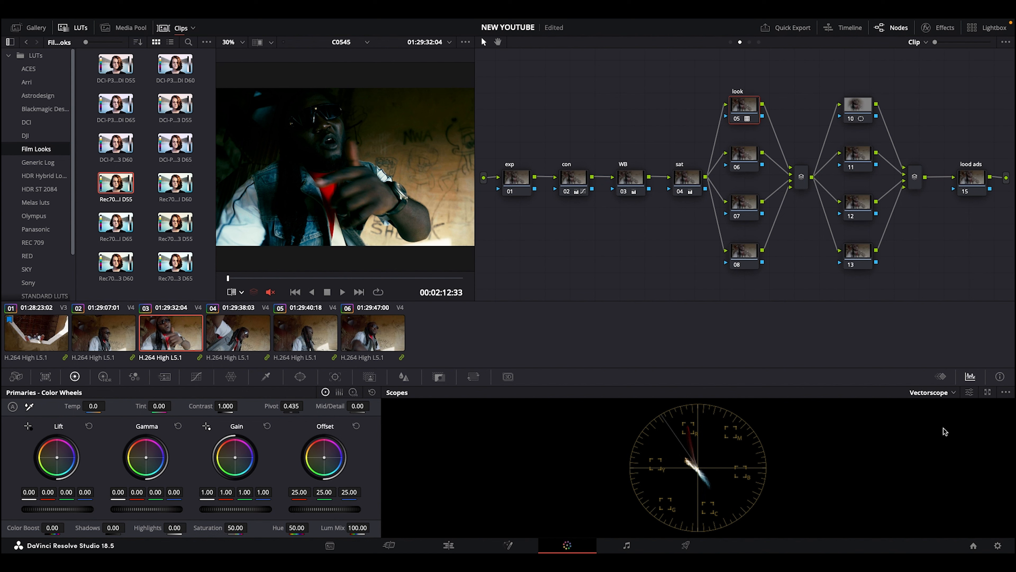
- Switch the scope to Waveform and hide the clip thumbnails and LUT browser to enlarge the viewer
{"action": "left_click", "coordinate": [951, 393]}
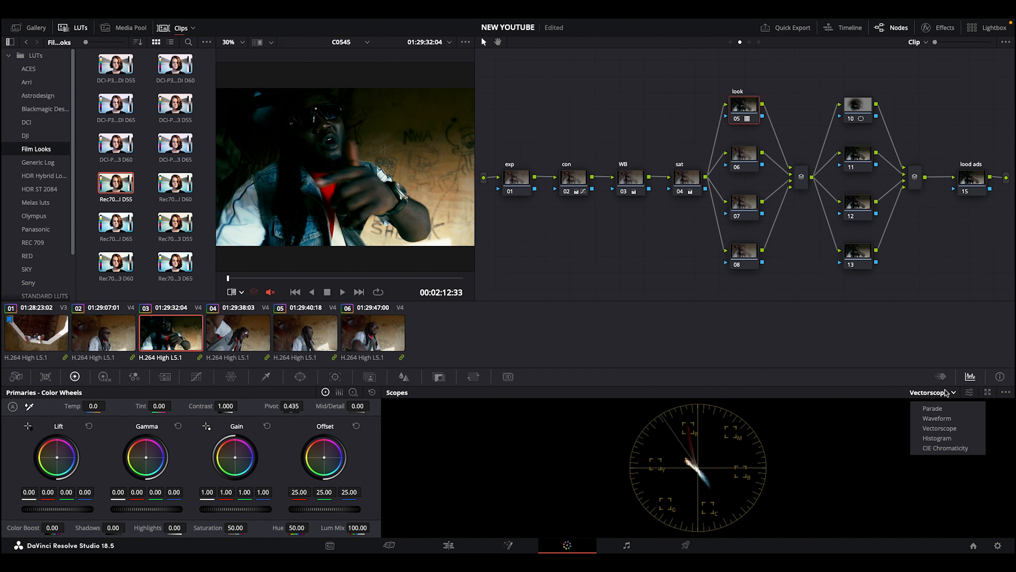
{"action": "left_click", "coordinate": [953, 418]}
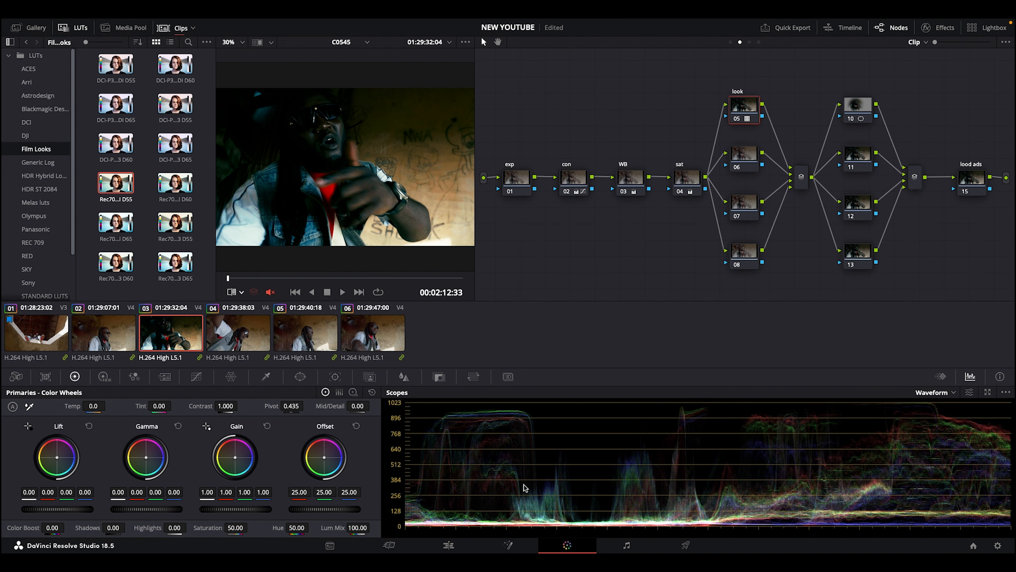
{"action": "left_click", "coordinate": [173, 31]}
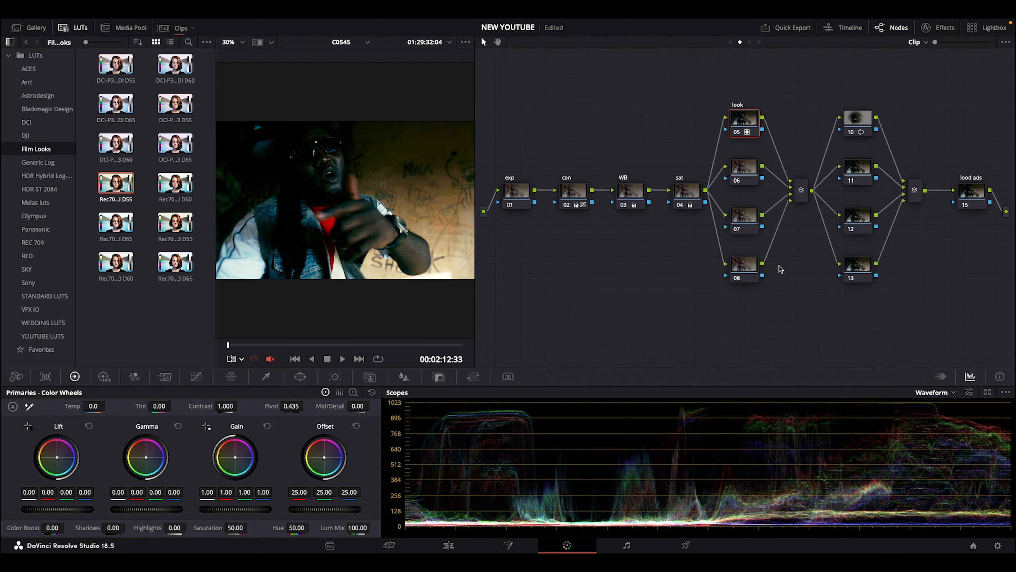
{"action": "mouse_move", "coordinate": [157, 24]}
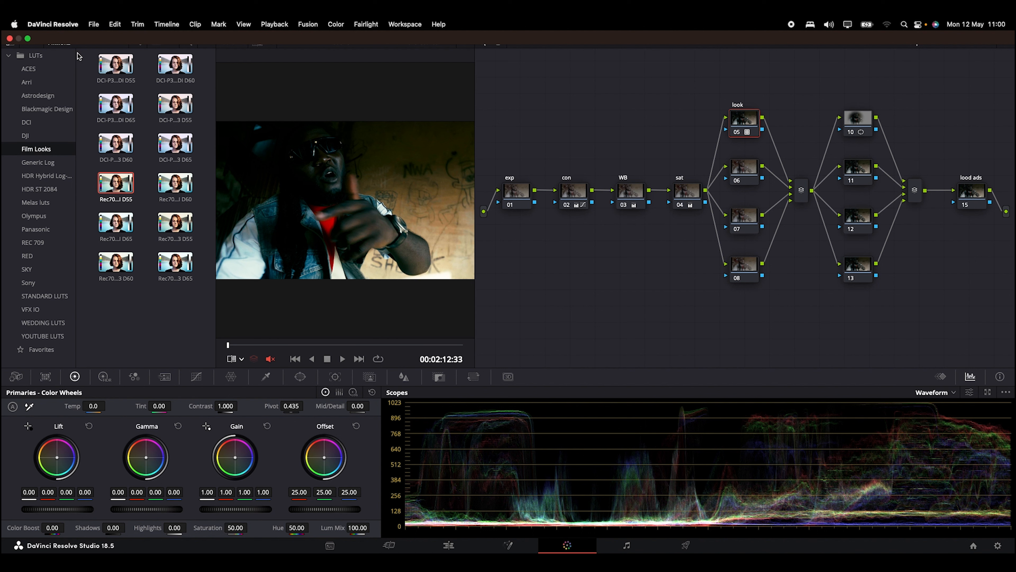
{"action": "mouse_move", "coordinate": [68, 21]}
{"action": "left_click", "coordinate": [73, 61]}
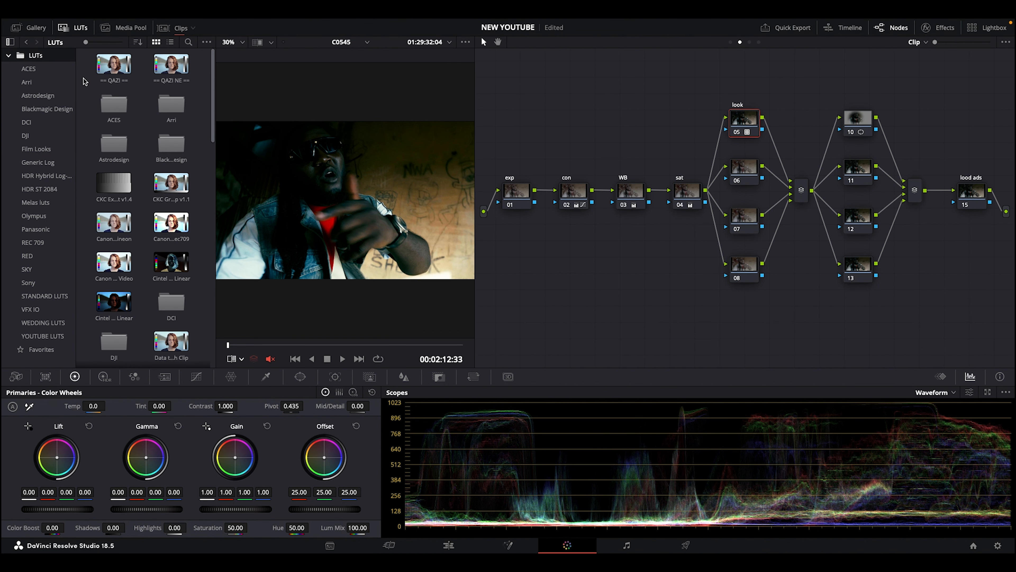
{"action": "left_click", "coordinate": [82, 30]}
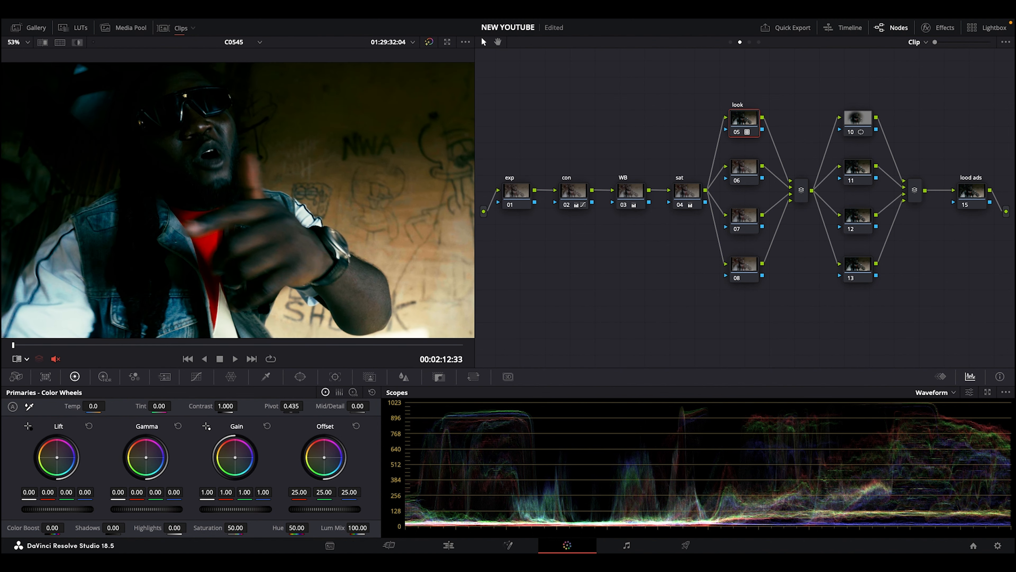
- Balance the LUT on clip 03's look node by setting Lift to 0.10, Gamma to 0.07 and Gain to 0.80
{"action": "left_click_drag", "start_coordinate": [57, 509], "coordinate": [83, 509]}
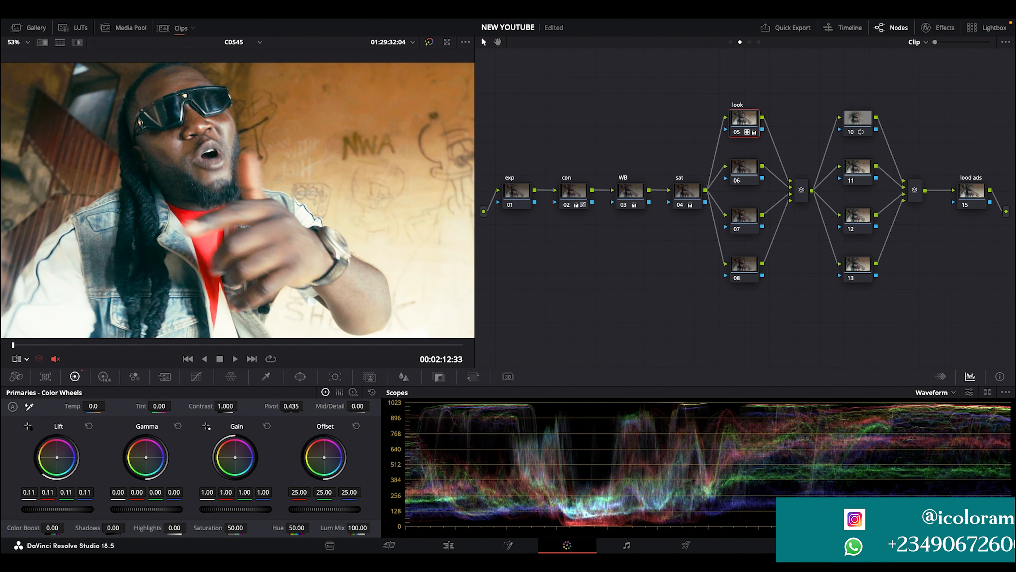
{"action": "left_click_drag", "start_coordinate": [83, 509], "coordinate": [85, 509]}
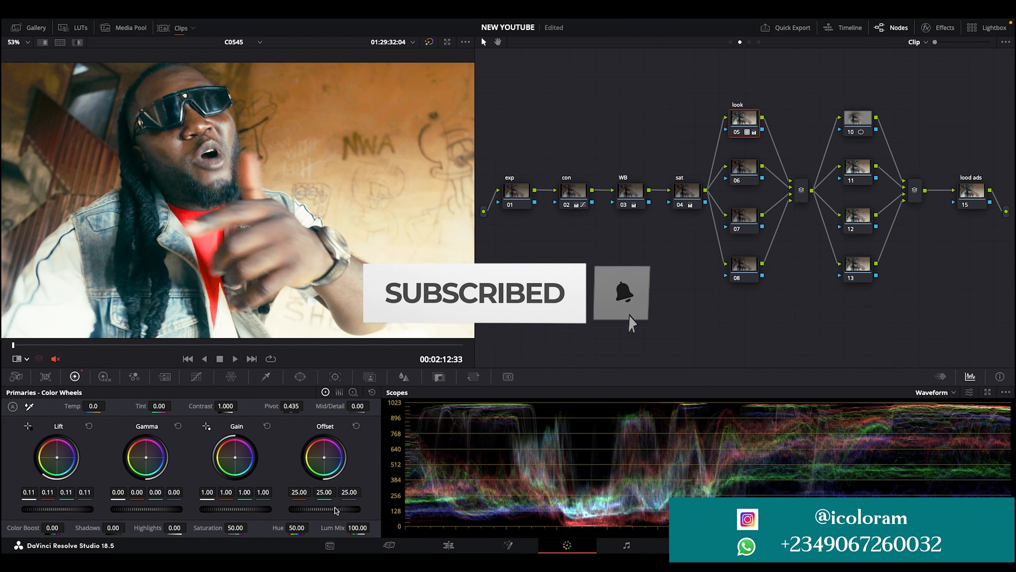
{"action": "left_click_drag", "start_coordinate": [235, 509], "coordinate": [219, 511]}
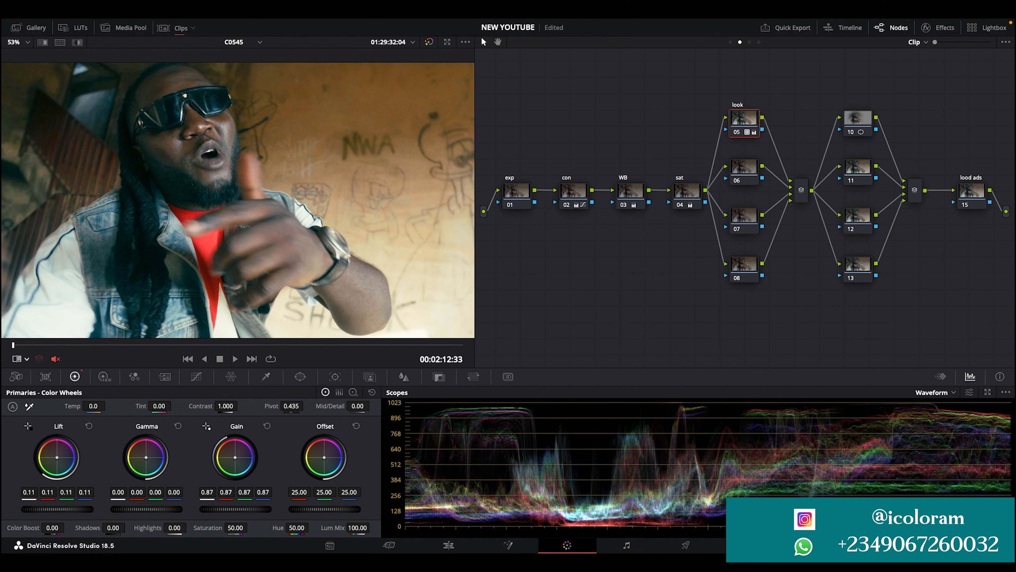
{"action": "left_click_drag", "start_coordinate": [152, 509], "coordinate": [162, 510]}
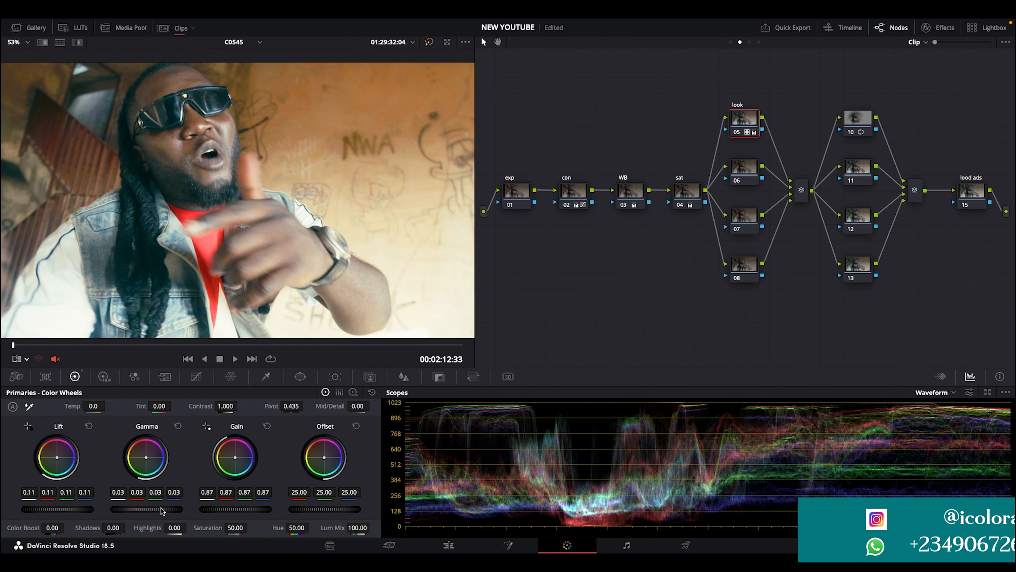
{"action": "left_click_drag", "start_coordinate": [231, 511], "coordinate": [188, 510]}
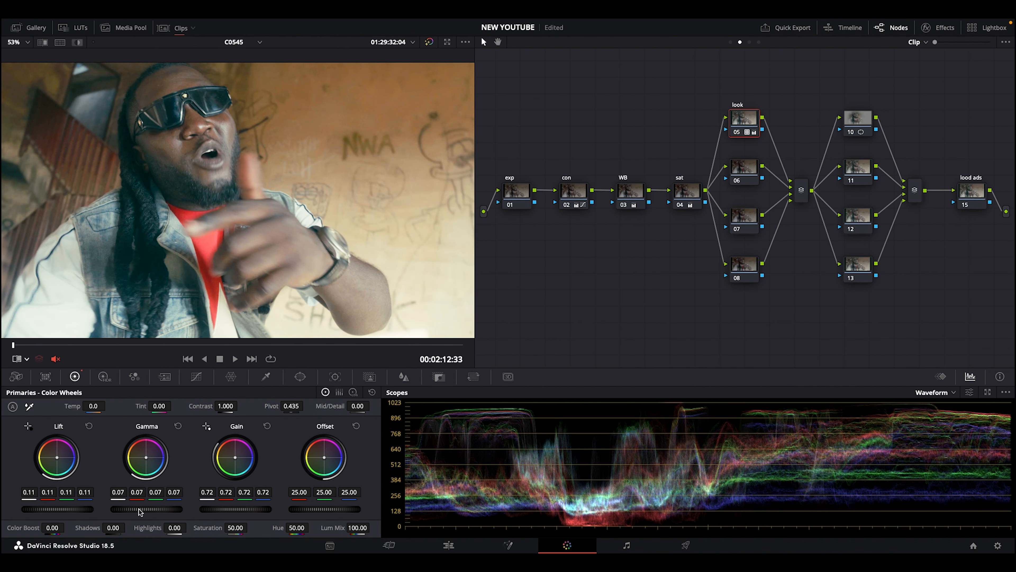
{"action": "left_click_drag", "start_coordinate": [57, 509], "coordinate": [74, 513]}
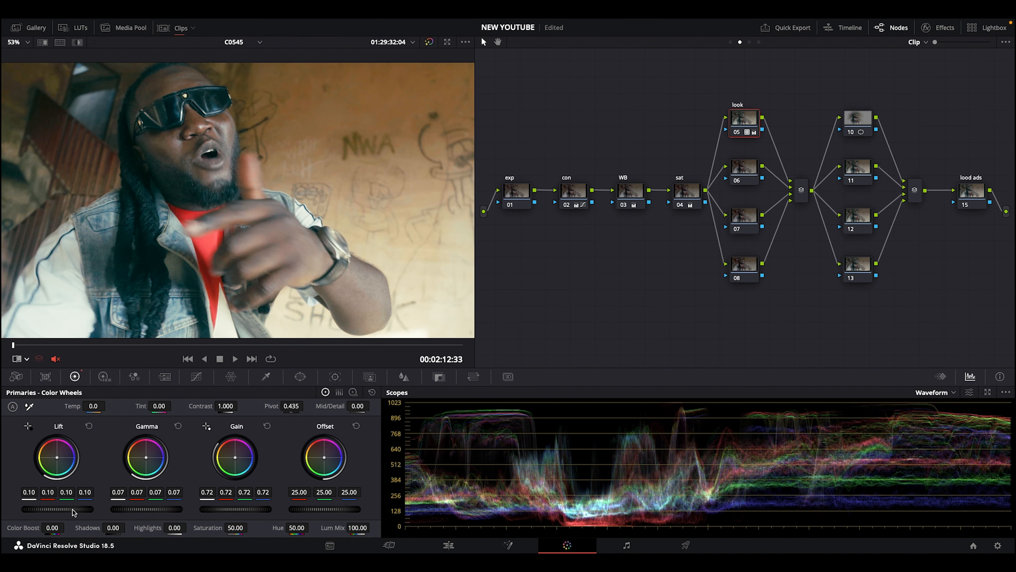
{"action": "key", "text": "super+f"}
{"action": "key", "text": "super+f"}
{"action": "left_click_drag", "start_coordinate": [235, 509], "coordinate": [244, 509]}
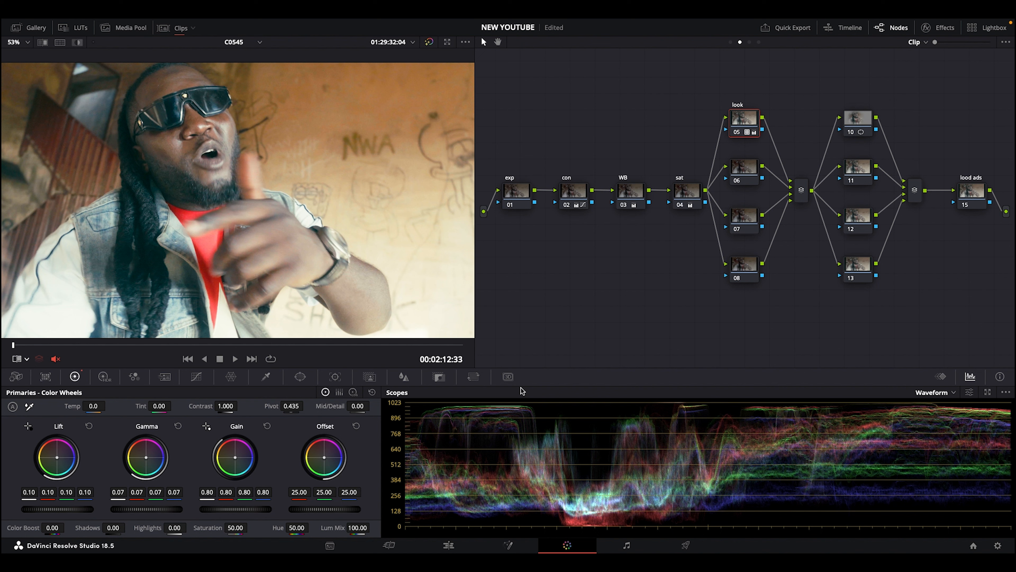
- Reduce the look node's Key Output Gain to 0.574, compare it with the node disabled, and ripple the changes to the current group
{"action": "left_click", "coordinate": [438, 376]}
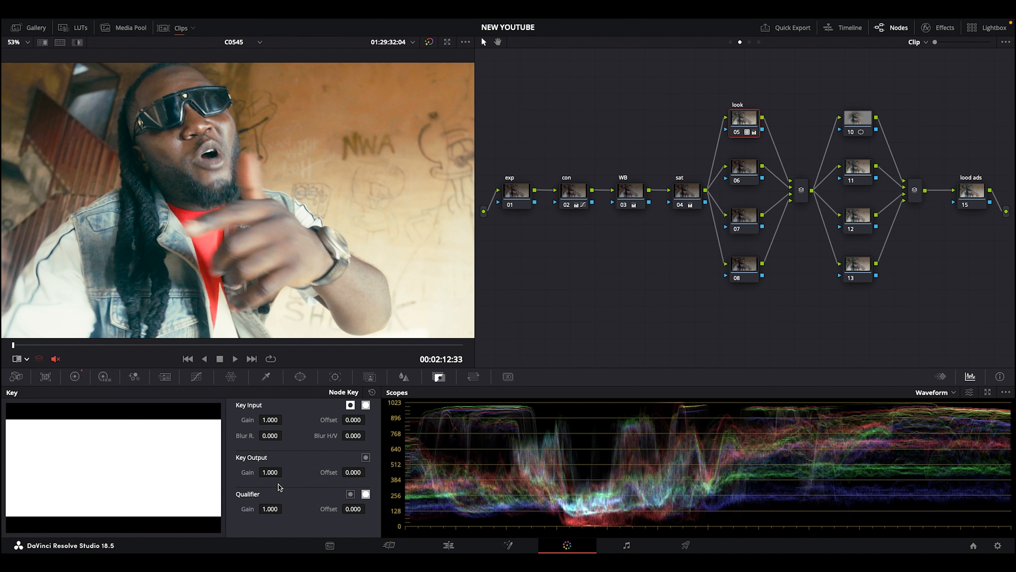
{"action": "left_click_drag", "start_coordinate": [270, 472], "coordinate": [226, 472]}
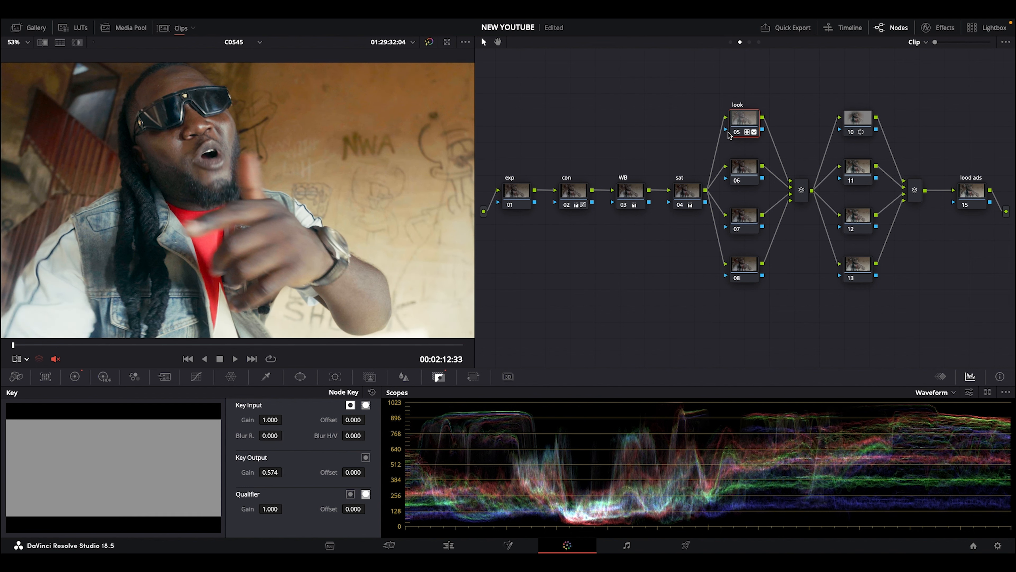
{"action": "left_click", "coordinate": [736, 133]}
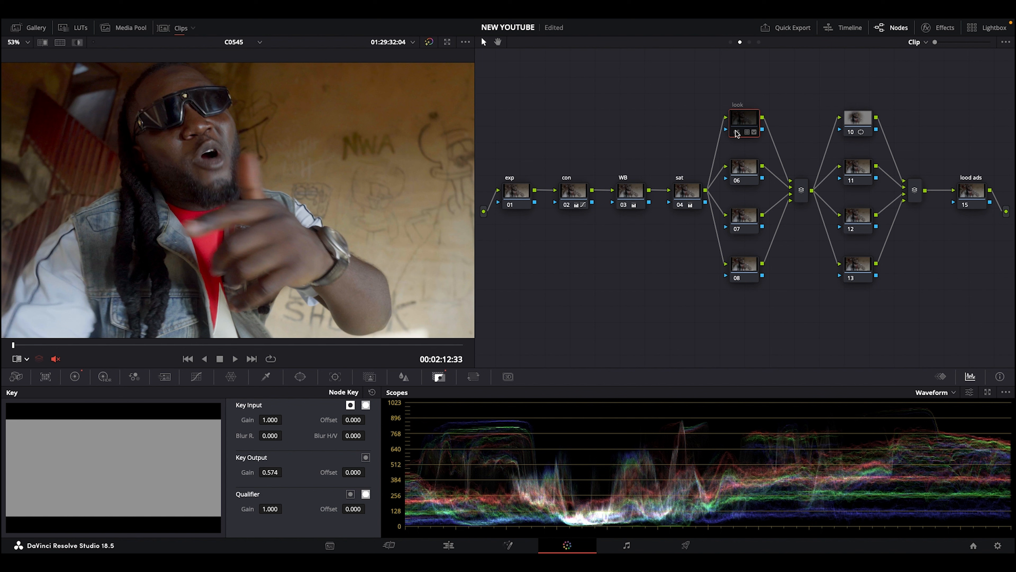
{"action": "left_click", "coordinate": [736, 133]}
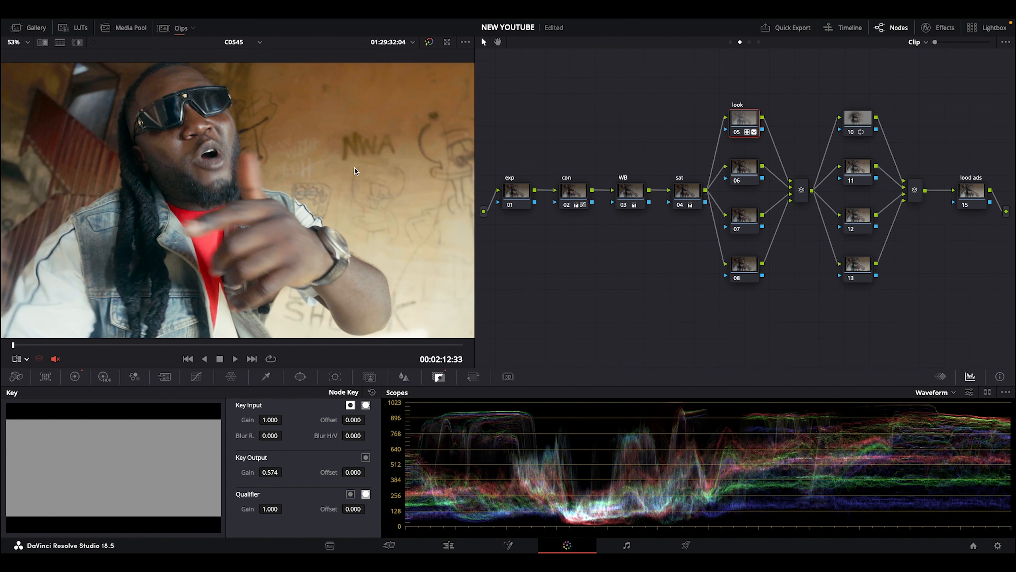
{"action": "scroll", "coordinate": [354, 168], "scroll_direction": "down", "scroll_amount": 1}
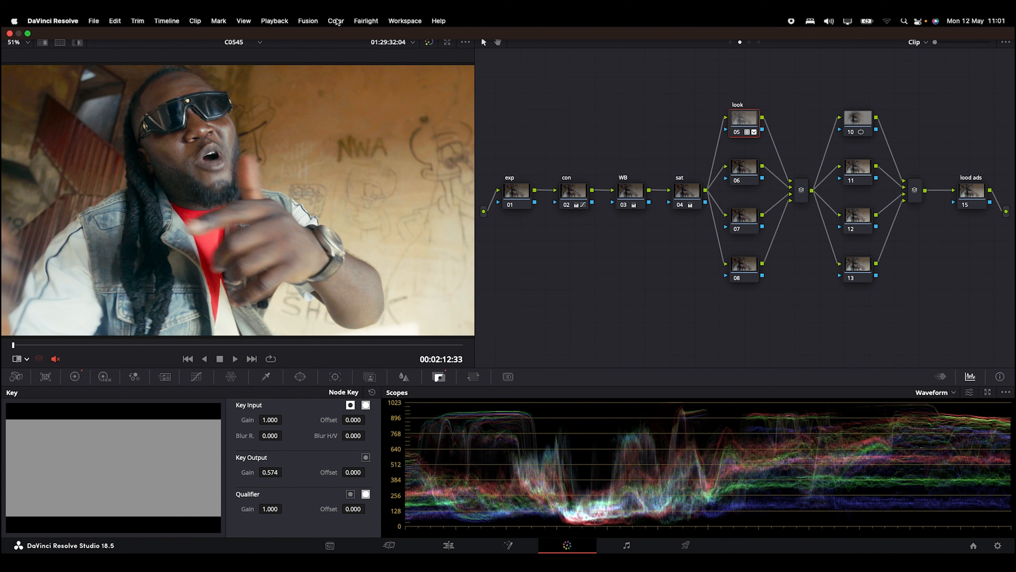
{"action": "left_click", "coordinate": [336, 23]}
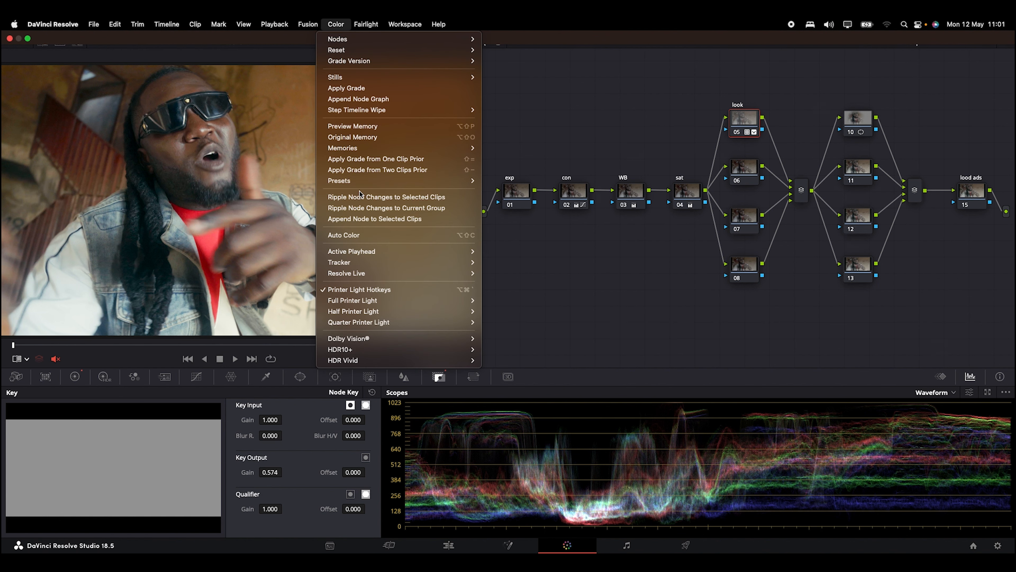
{"action": "left_click", "coordinate": [366, 207]}
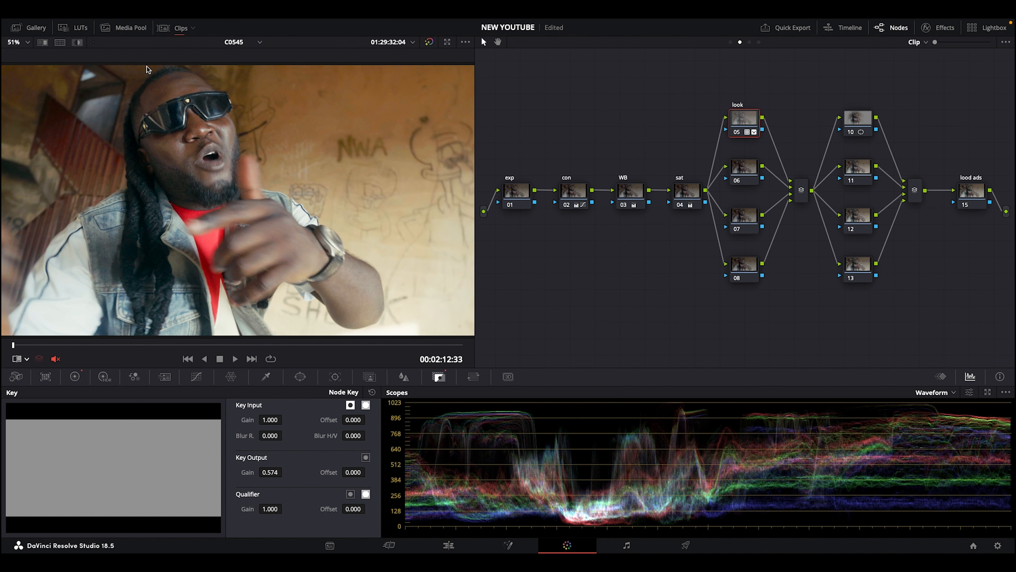
- Show the clip thumbnails and review the rippled look on clips 04, 06 and 01, toggling the look node on clip 04
{"action": "left_click", "coordinate": [182, 28]}
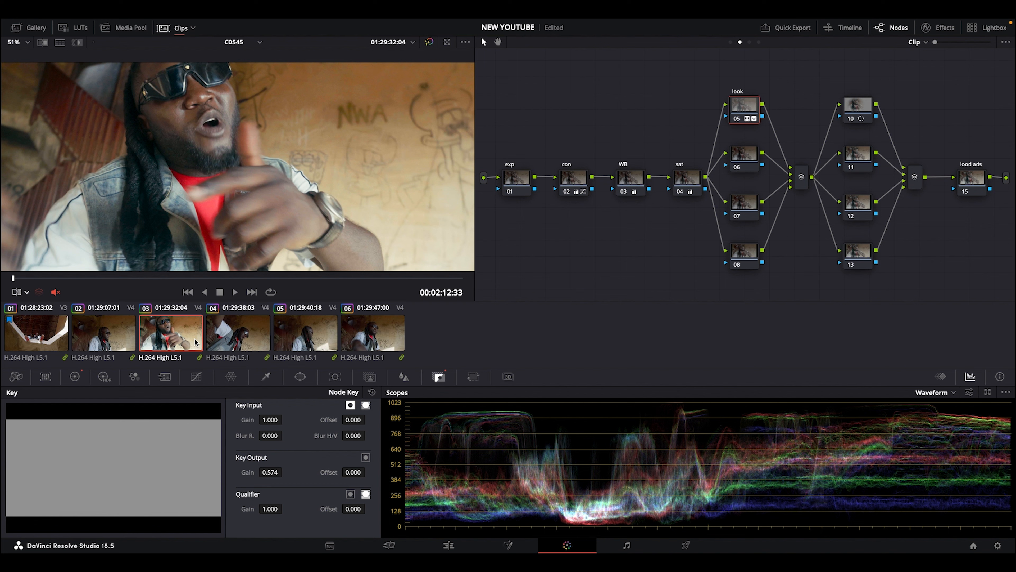
{"action": "left_click", "coordinate": [220, 340]}
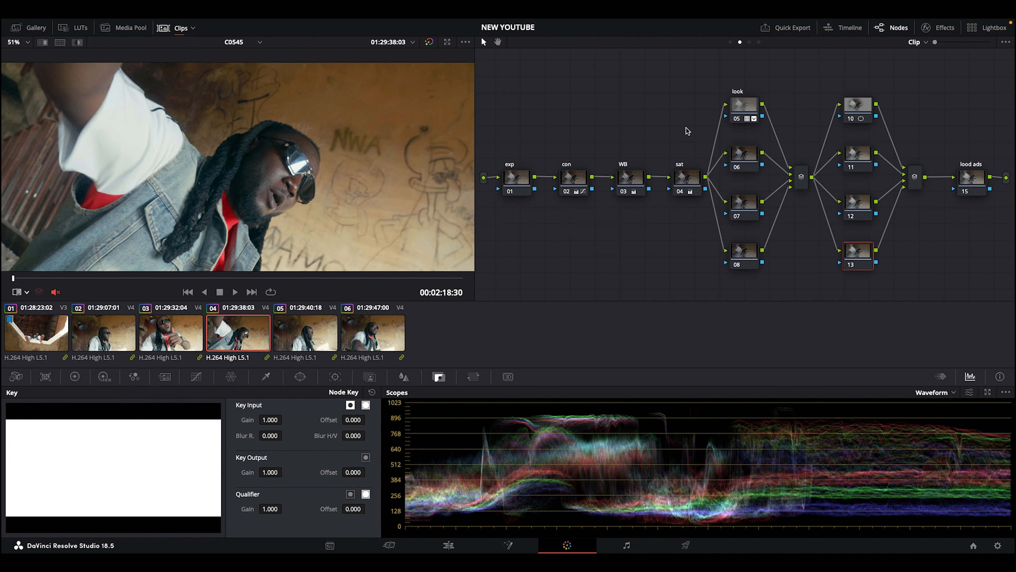
{"action": "left_click", "coordinate": [736, 119]}
{"action": "left_click", "coordinate": [736, 119]}
{"action": "left_click", "coordinate": [354, 340]}
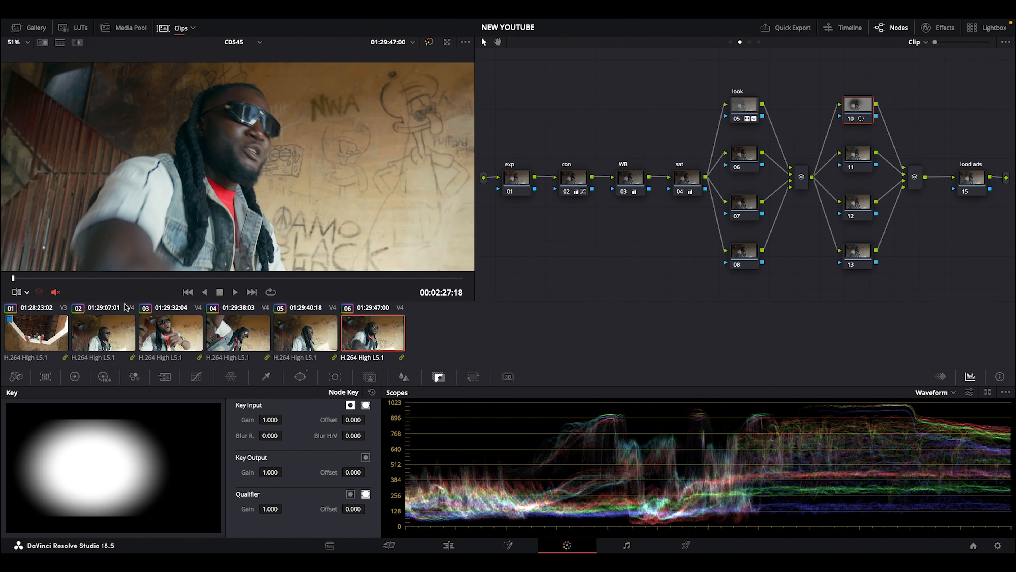
{"action": "left_click", "coordinate": [50, 341]}
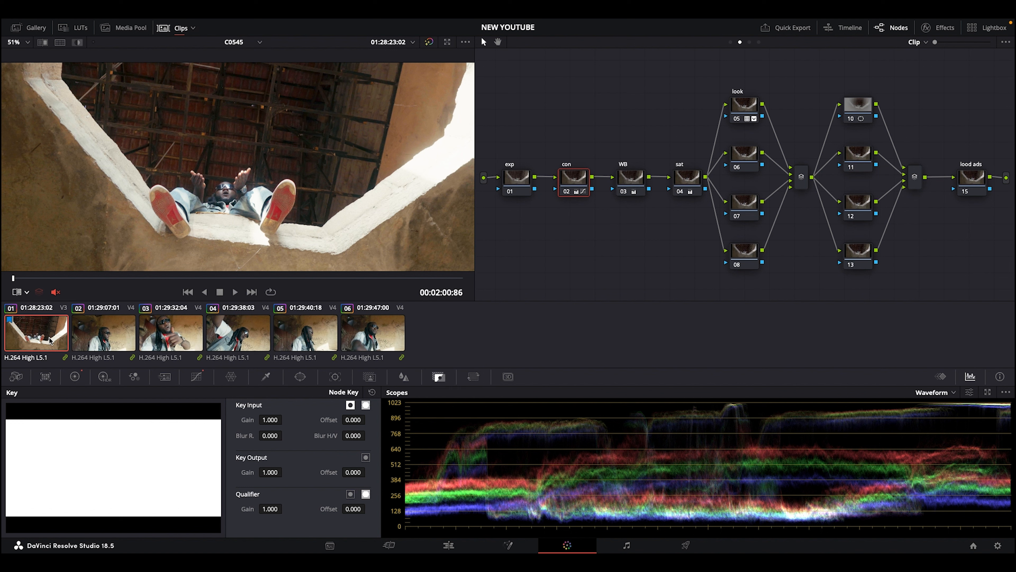
- On clip 03's node 06, raise Contrast to 1.096 and ripple the change to the current group
{"action": "left_click", "coordinate": [164, 329]}
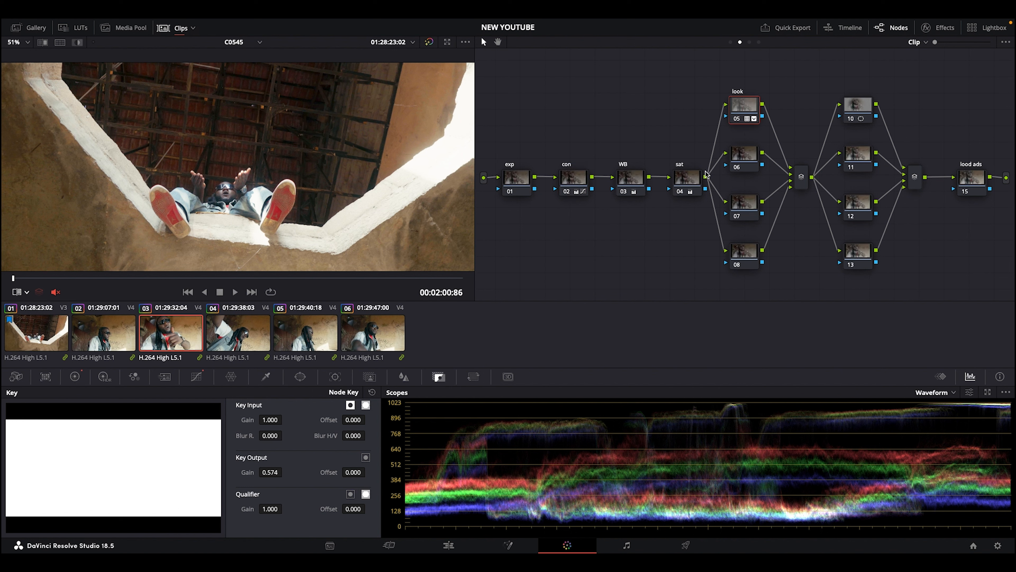
{"action": "left_click", "coordinate": [738, 162]}
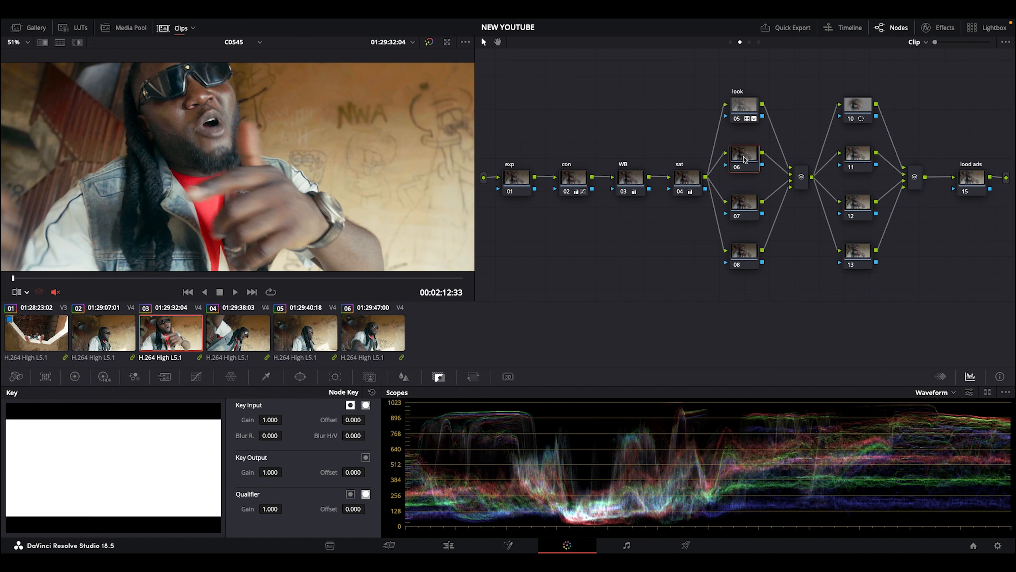
{"action": "left_click", "coordinate": [74, 377]}
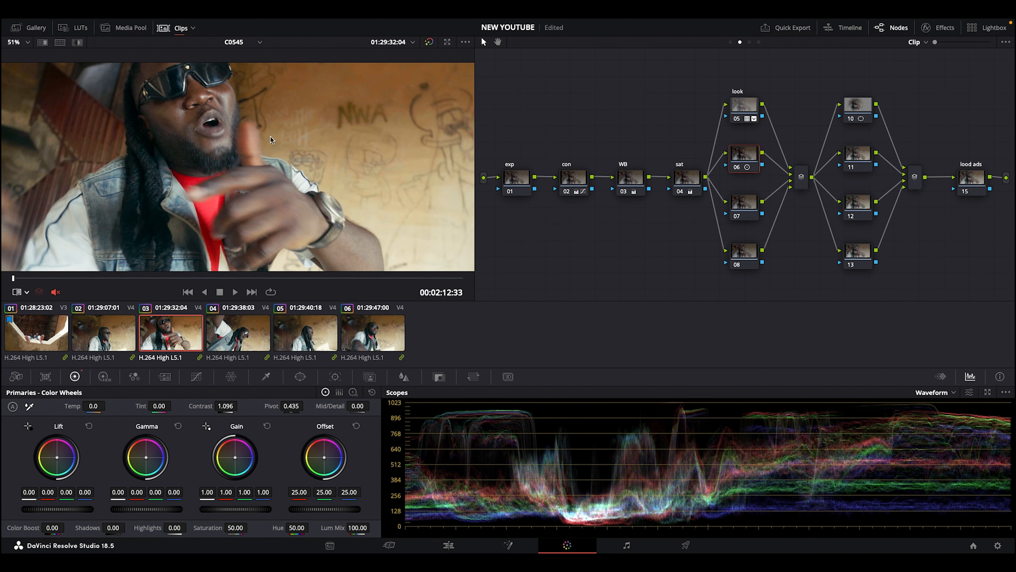
{"action": "scroll", "coordinate": [270, 138], "scroll_direction": "down", "scroll_amount": 3}
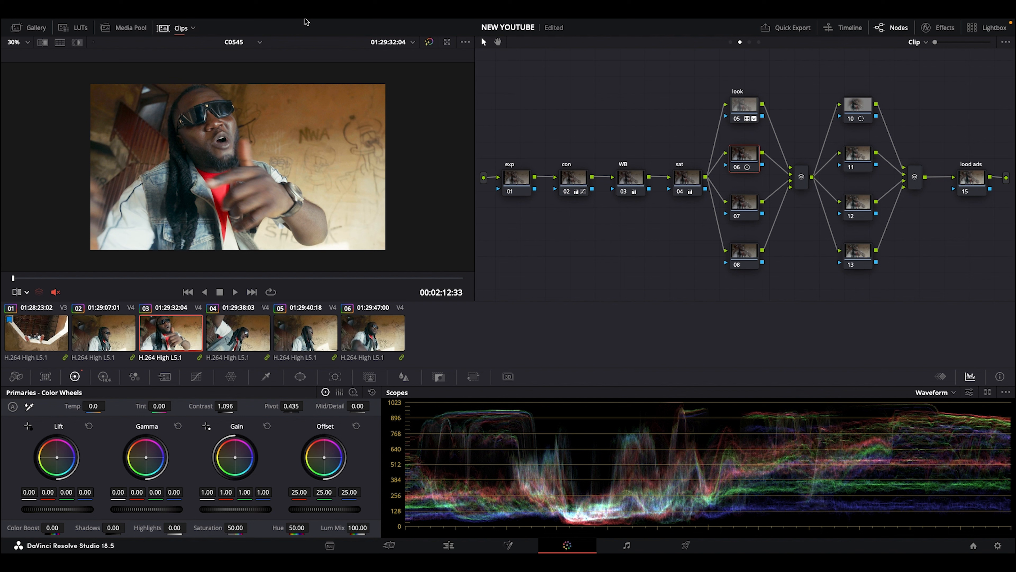
{"action": "mouse_move", "coordinate": [305, 19]}
{"action": "left_click", "coordinate": [336, 24]}
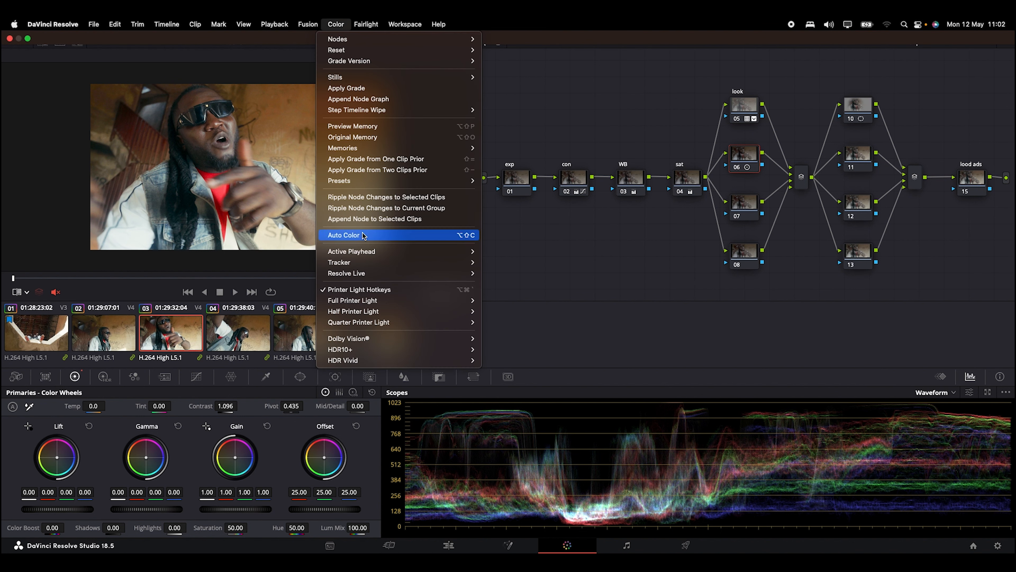
{"action": "left_click", "coordinate": [376, 208]}
- On clip 03's node 07, shift the red shirt's hue with a Hue Vs Hue rotation of -7.15
{"action": "left_click", "coordinate": [742, 215]}
{"action": "left_click", "coordinate": [196, 376]}
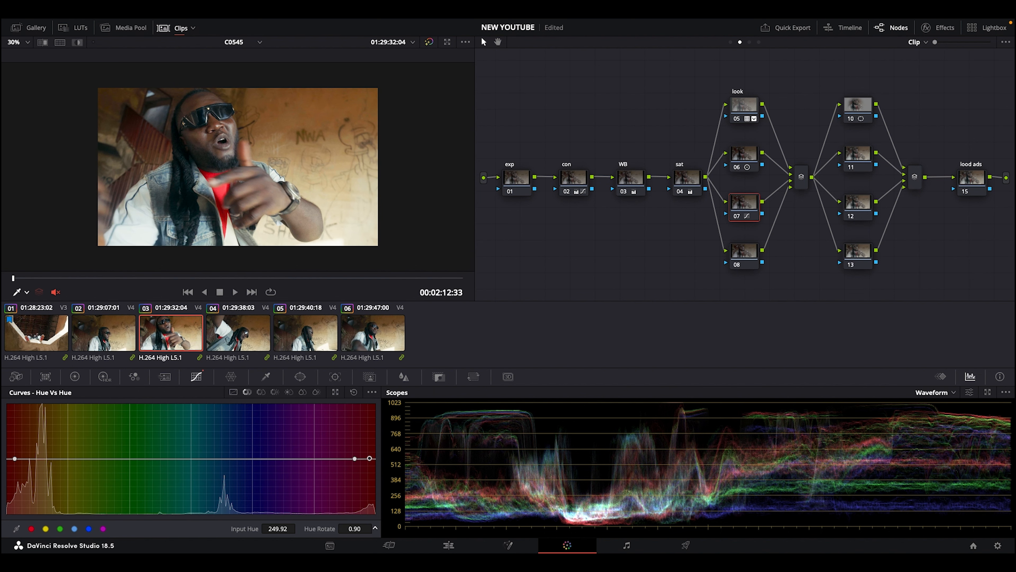
{"action": "left_click_drag", "start_coordinate": [354, 529], "coordinate": [346, 529]}
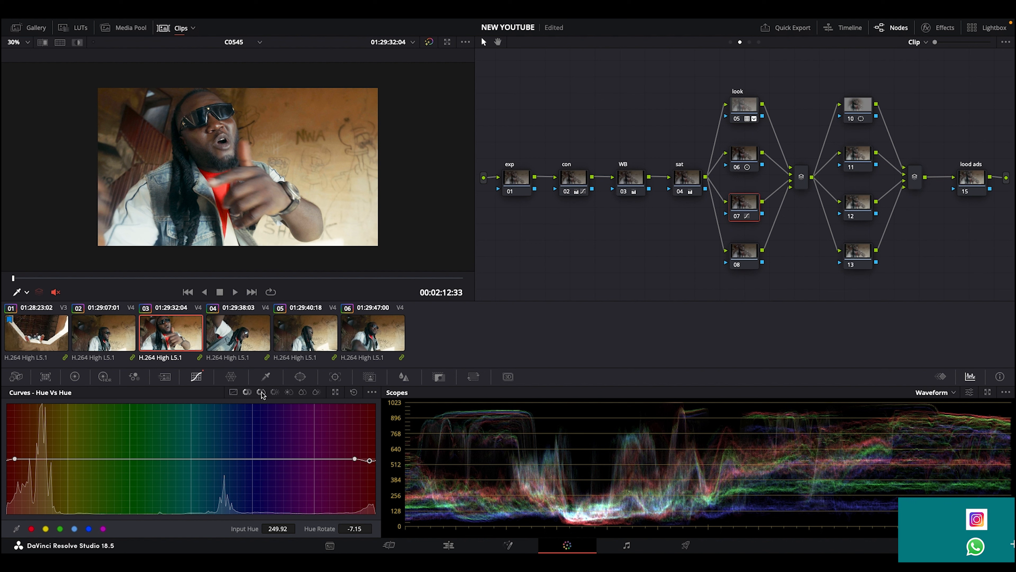
- Darken the red shirt on node 07 with a Hue Vs Lum gain of 0.10, and ripple the changes to the current group
{"action": "left_click", "coordinate": [275, 391]}
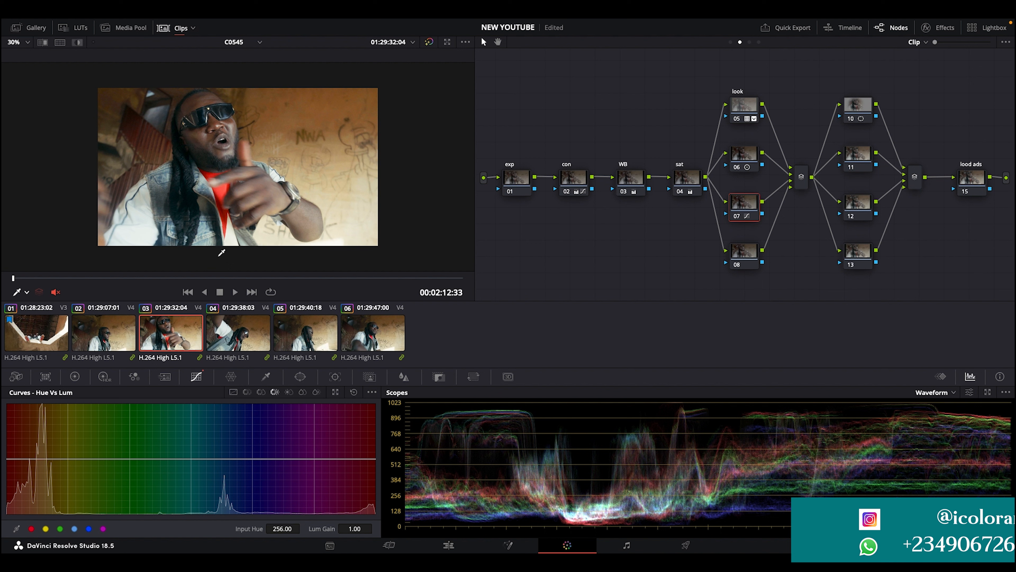
{"action": "left_click", "coordinate": [221, 191]}
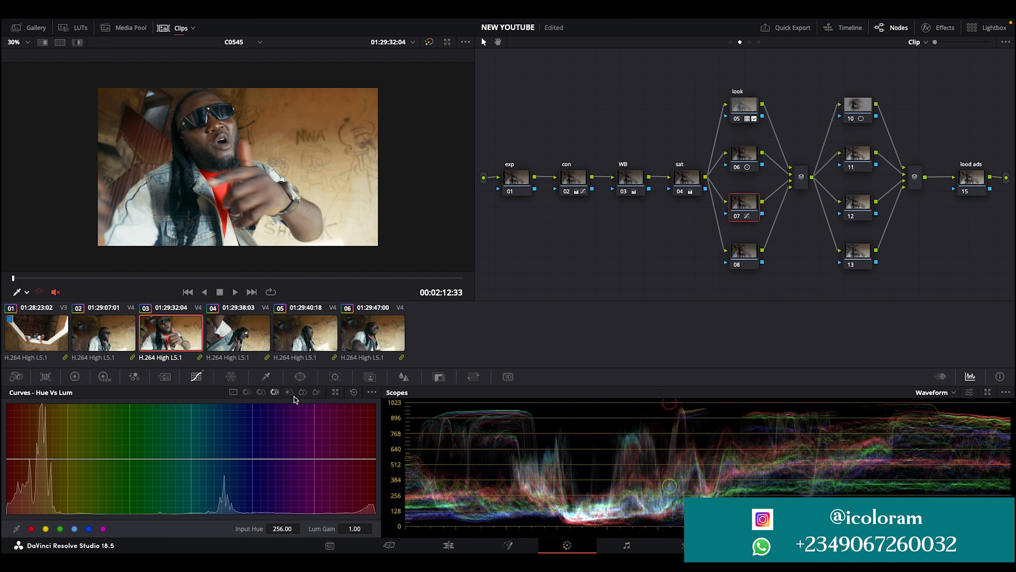
{"action": "left_click_drag", "start_coordinate": [369, 458], "coordinate": [369, 510]}
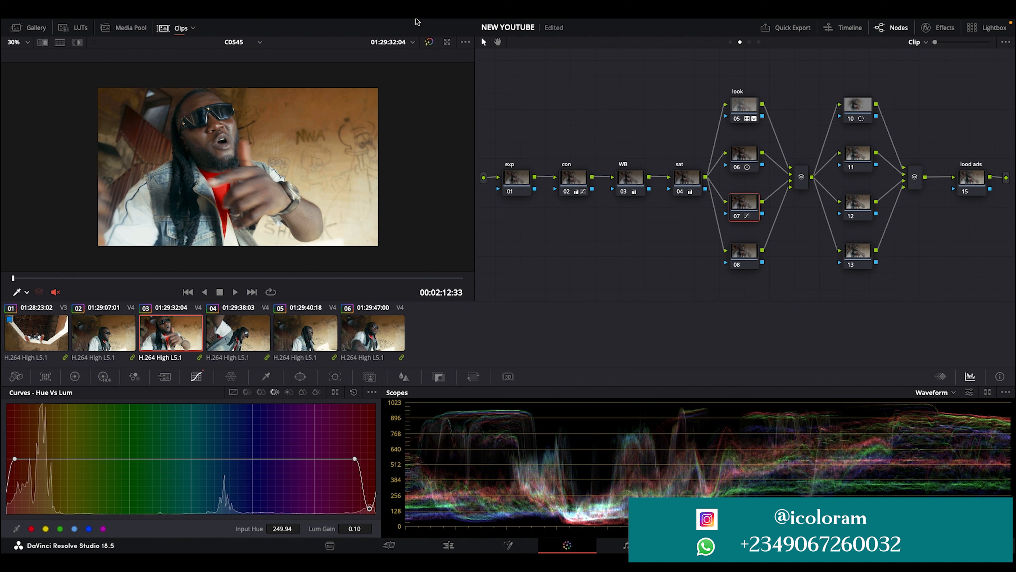
{"action": "mouse_move", "coordinate": [416, 20]}
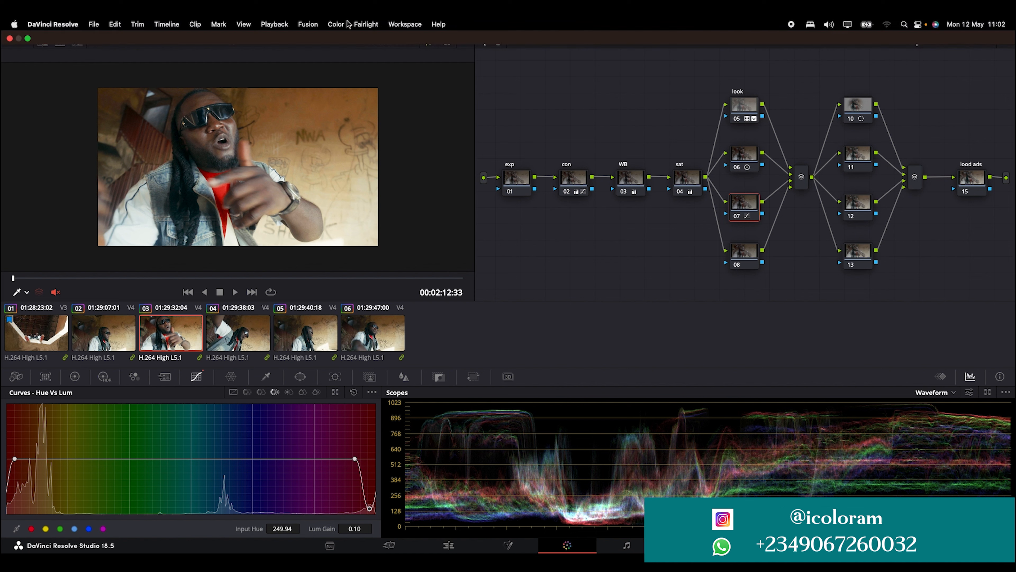
{"action": "left_click", "coordinate": [335, 24]}
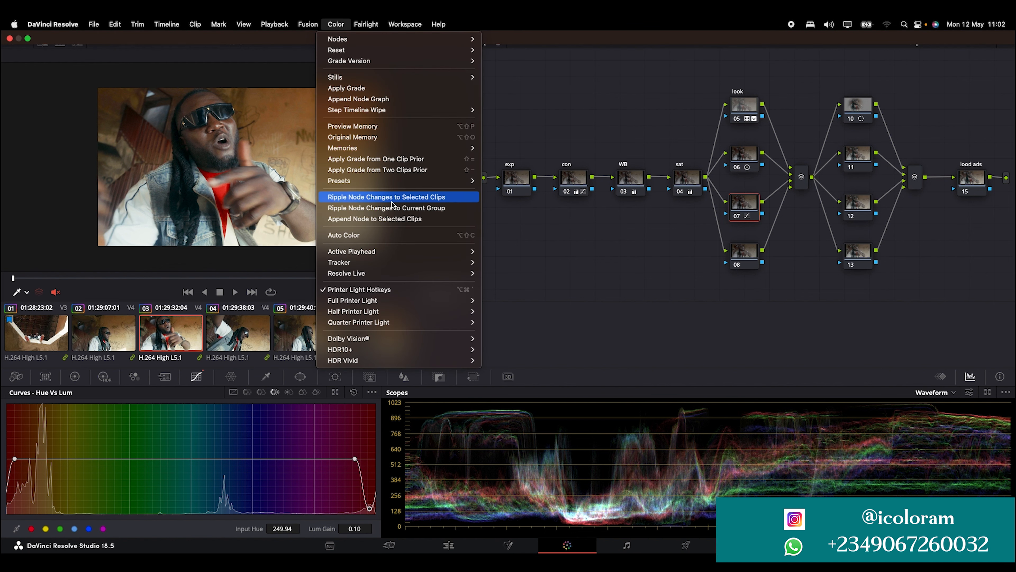
{"action": "left_click", "coordinate": [386, 208]}
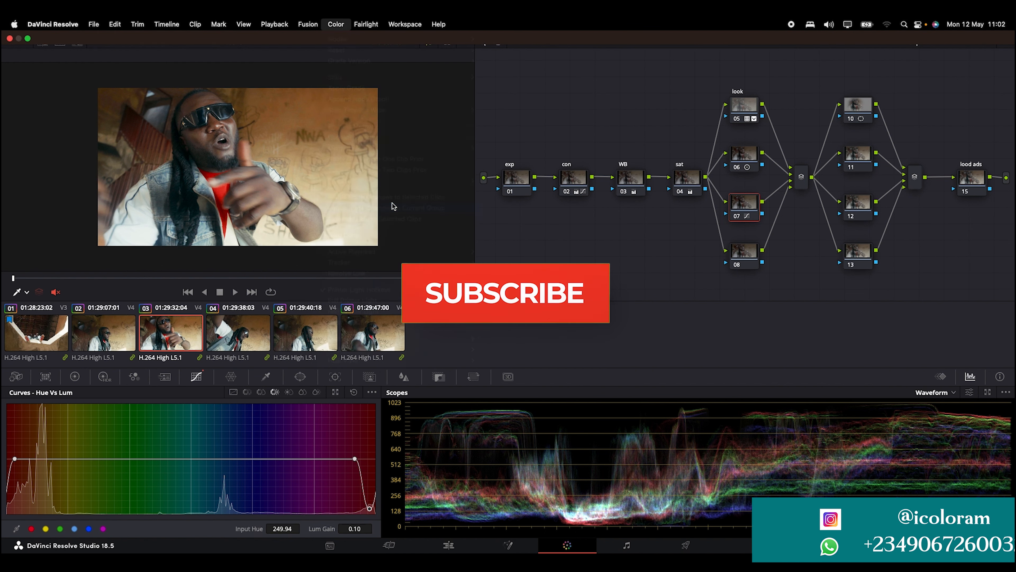
- Check the rippled hue adjustment by toggling node 07 on clip 06, and move on to clip 02
{"action": "left_click", "coordinate": [375, 334]}
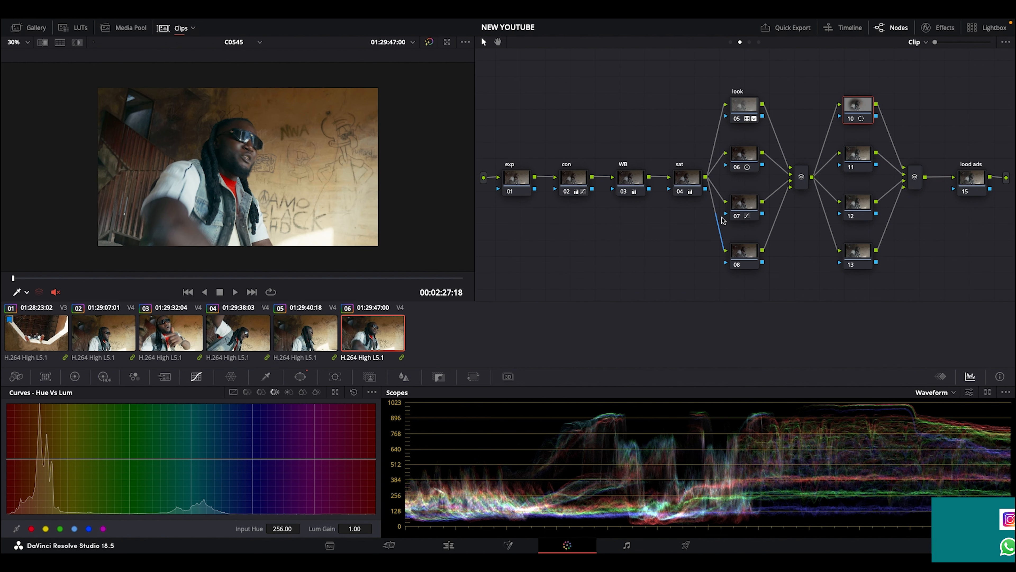
{"action": "left_click", "coordinate": [737, 216]}
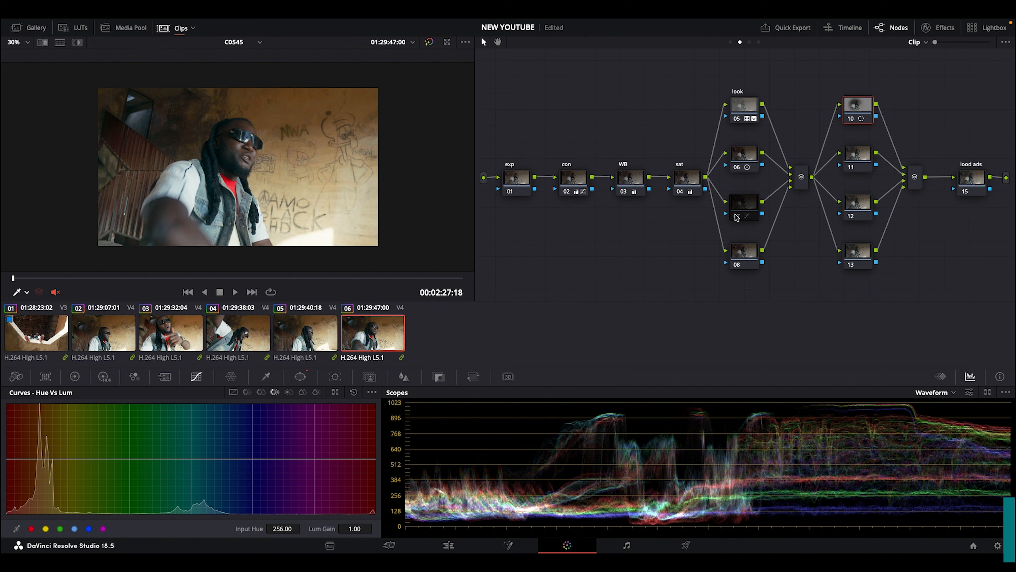
{"action": "left_click", "coordinate": [737, 216]}
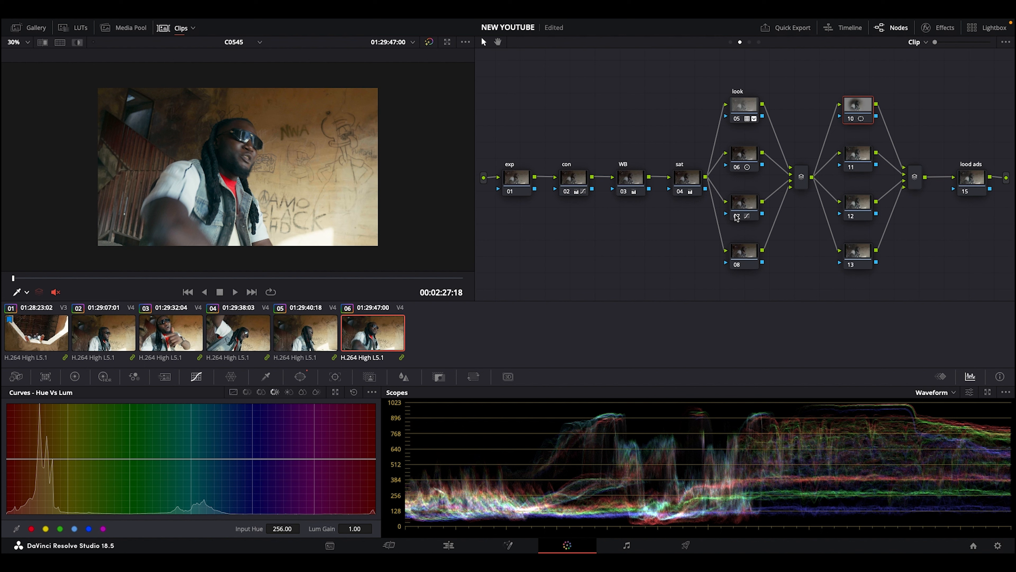
{"action": "left_click", "coordinate": [120, 343]}
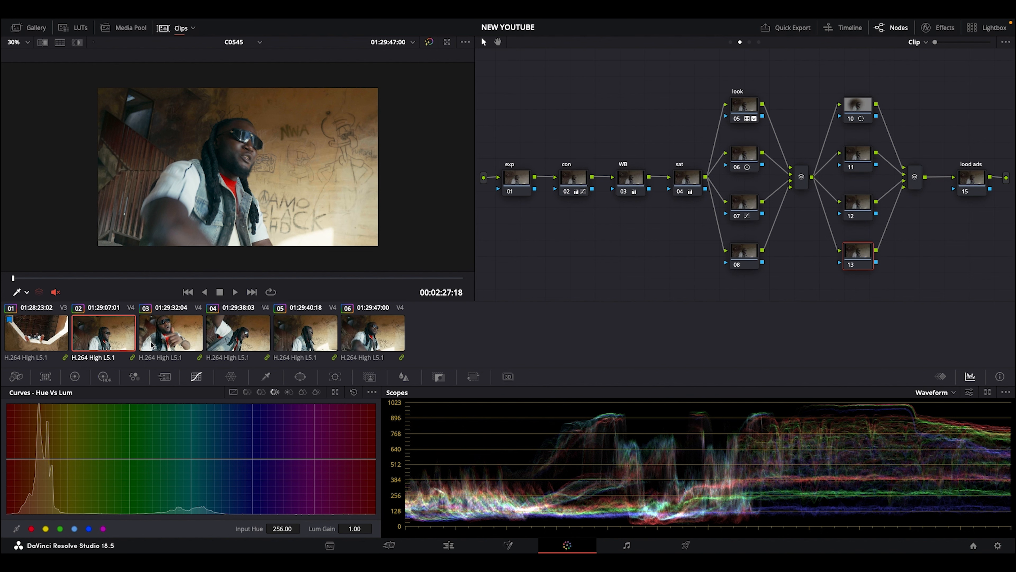
- Review the rippled grade on clips 03 through 06 in order, and select node 08 on clip 06
{"action": "left_click", "coordinate": [152, 344]}
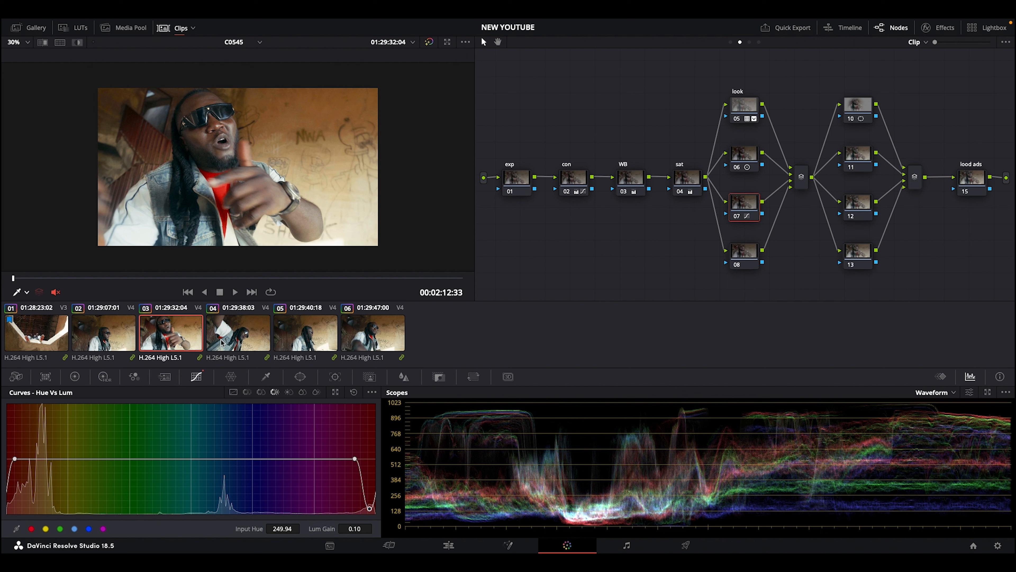
{"action": "left_click", "coordinate": [222, 341]}
{"action": "left_click", "coordinate": [292, 344]}
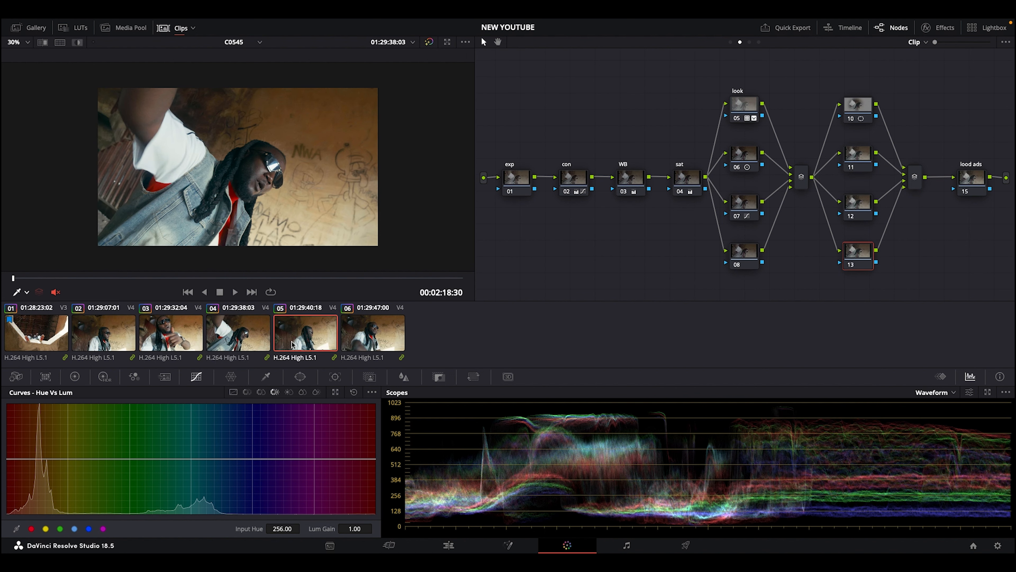
{"action": "left_click", "coordinate": [348, 343]}
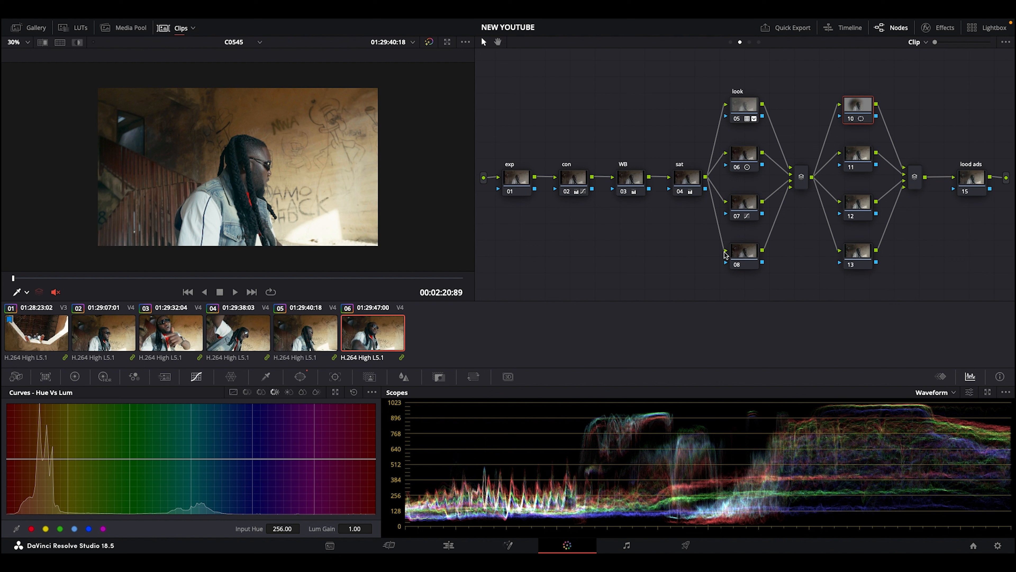
{"action": "left_click", "coordinate": [744, 252]}
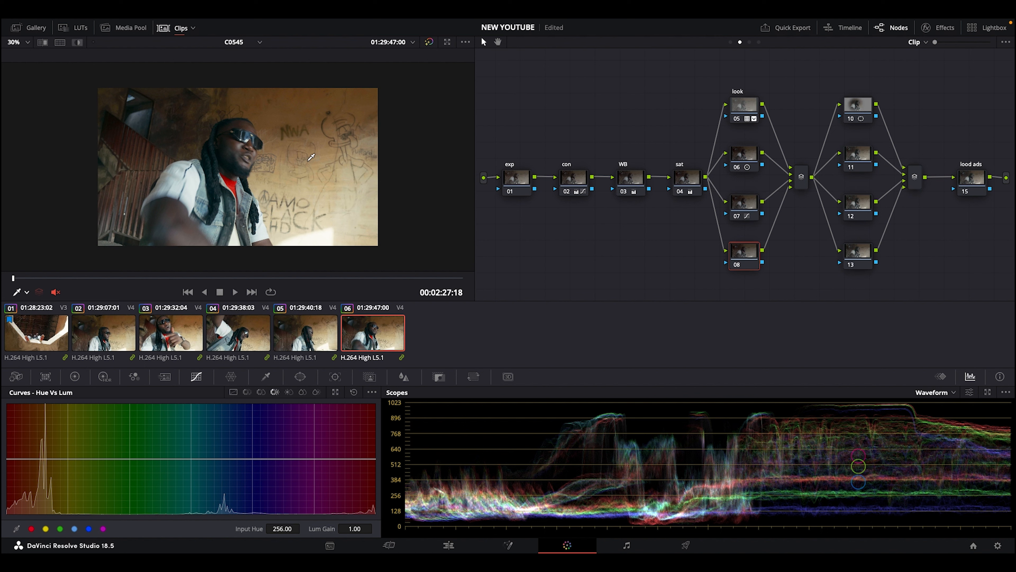
- Compare the grade across the whole timeline by viewing each clip from 01 through 06
{"action": "left_click", "coordinate": [64, 334]}
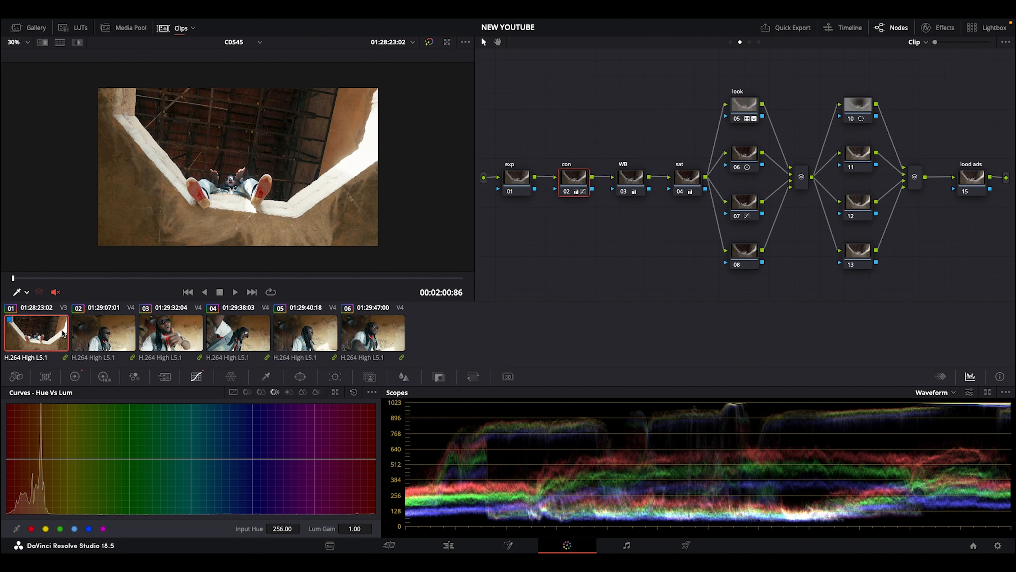
{"action": "left_click", "coordinate": [103, 334]}
{"action": "left_click", "coordinate": [166, 336]}
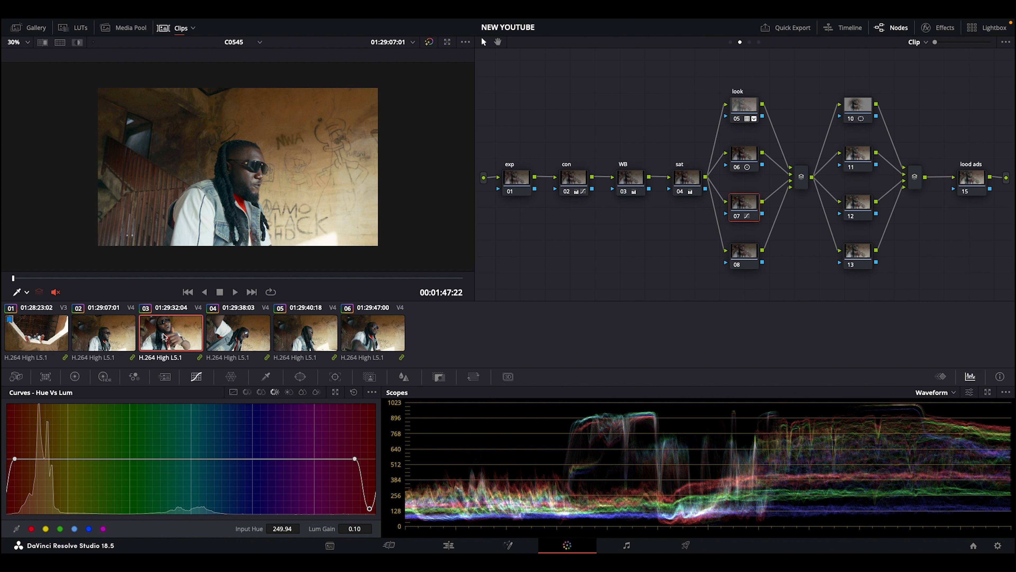
{"action": "left_click", "coordinate": [232, 341]}
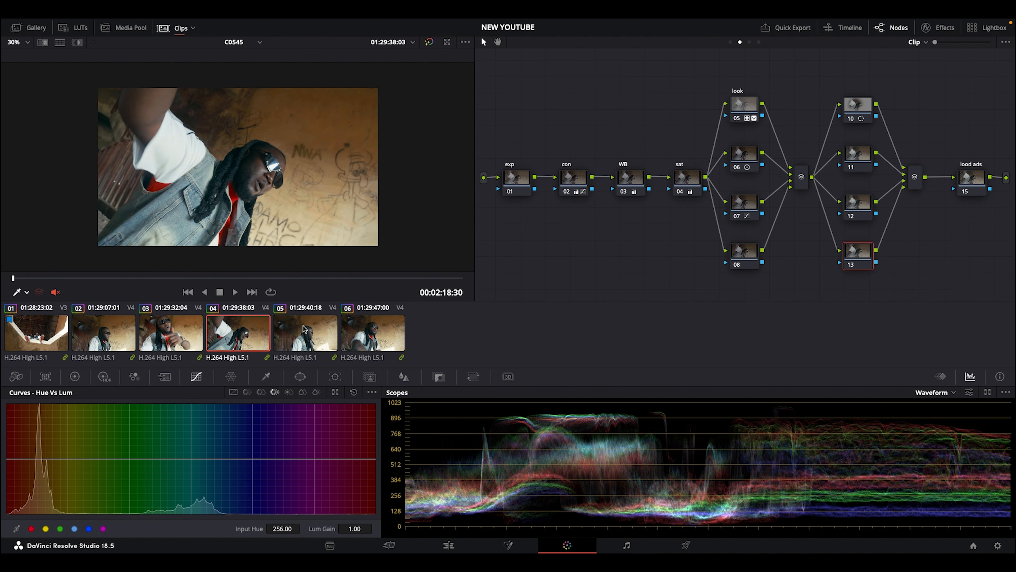
{"action": "key", "text": "Down"}
{"action": "key", "text": "Down"}
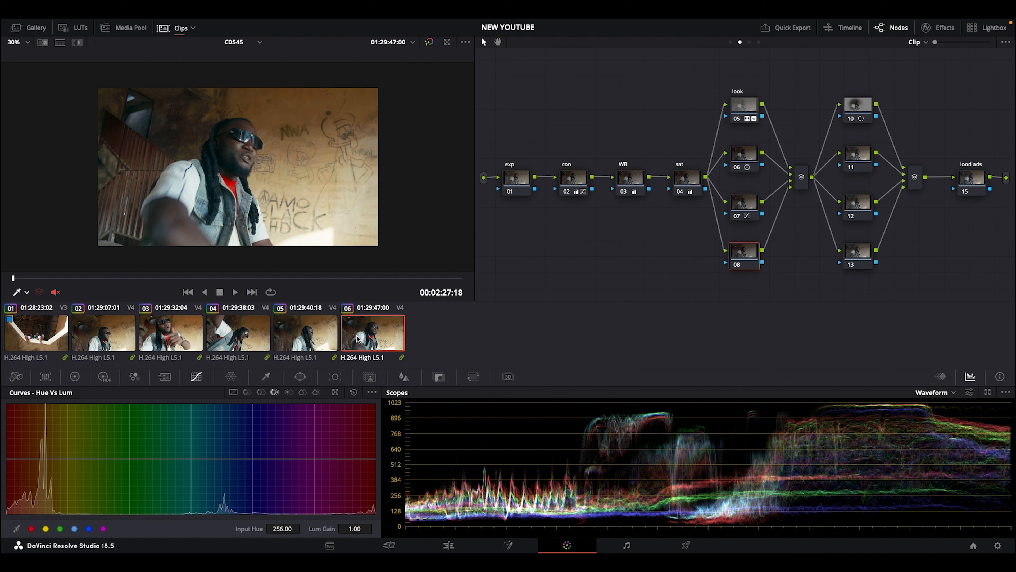